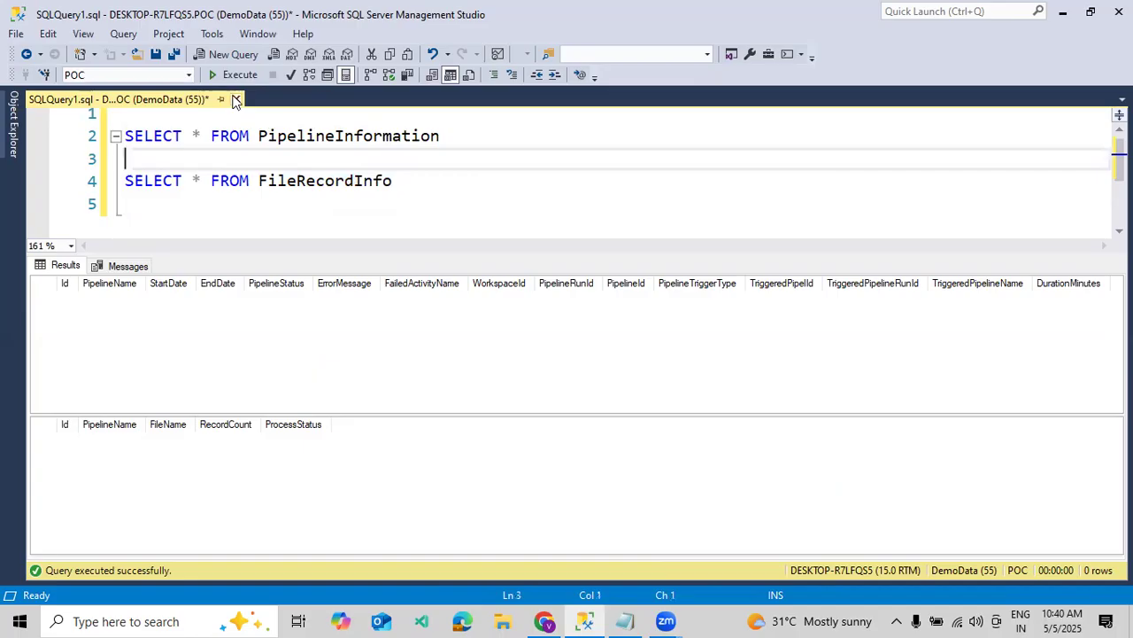
Step: Run both SELECT queries, and view the MasterLoad run output and the Email Notification pipeline in the browser
click(232, 75)
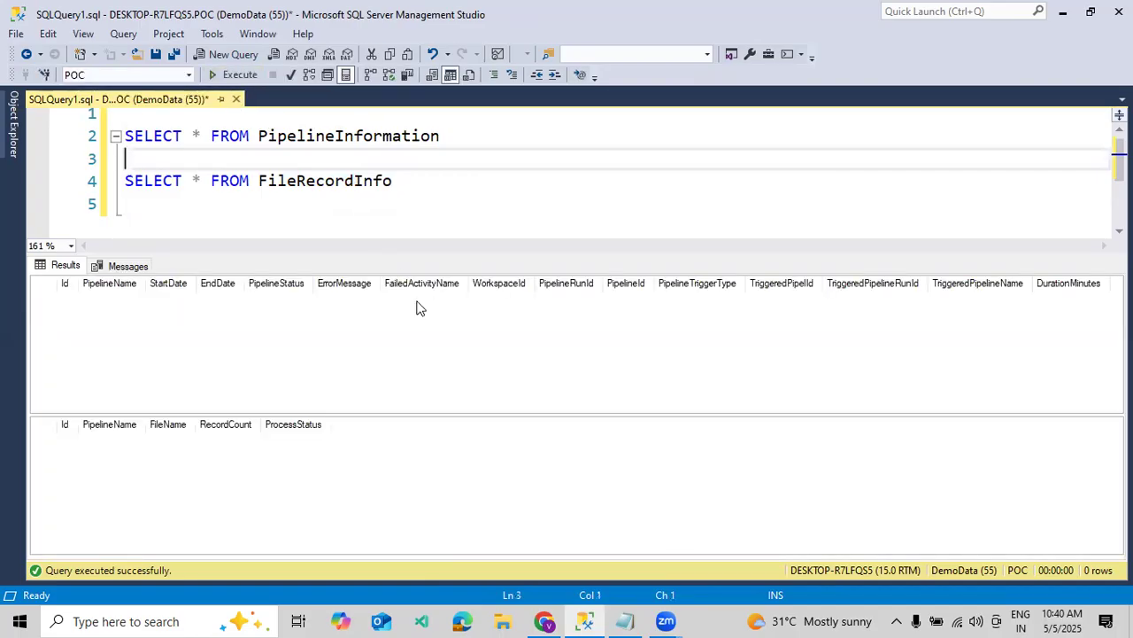
click(545, 618)
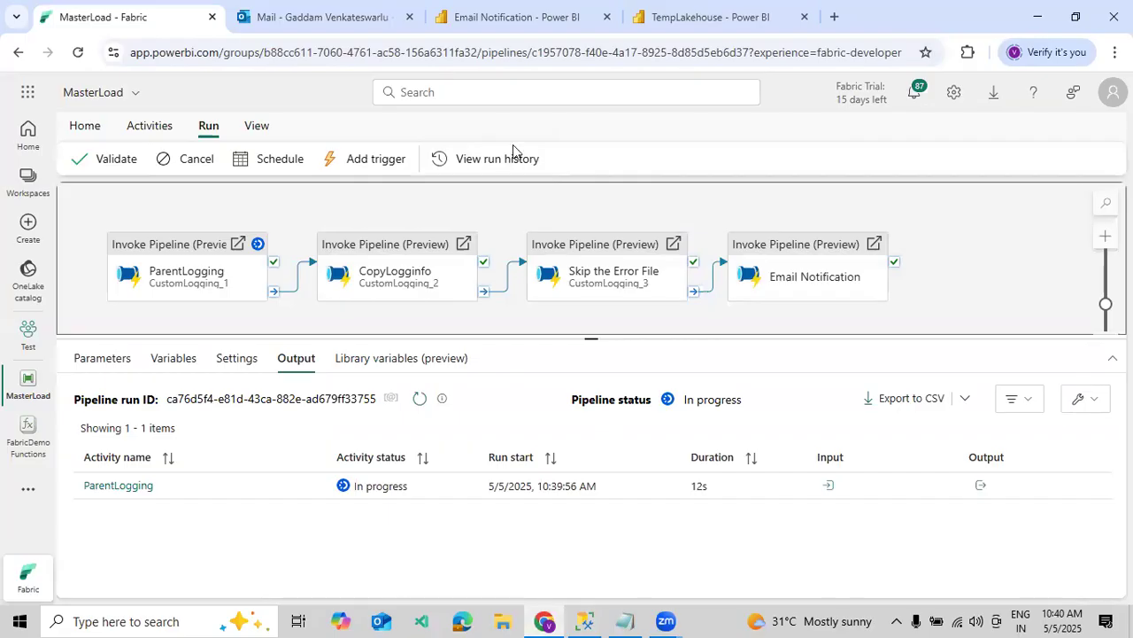
click(550, 20)
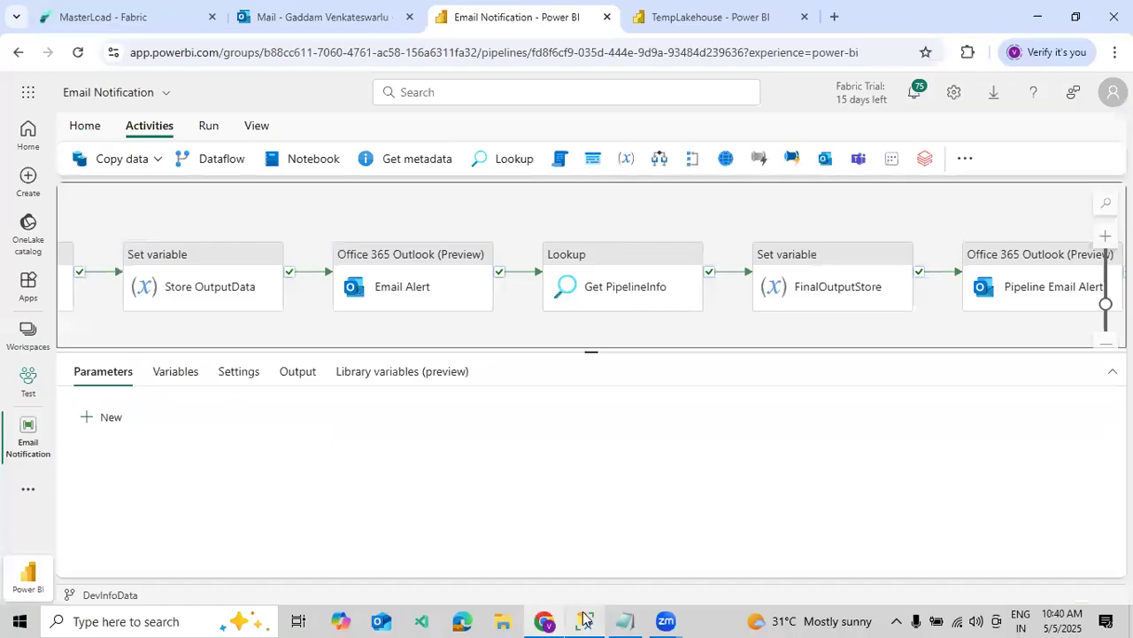
Step: Switch back to SQL Server Management Studio and run only the SELECT query on PipelineInformation
click(584, 620)
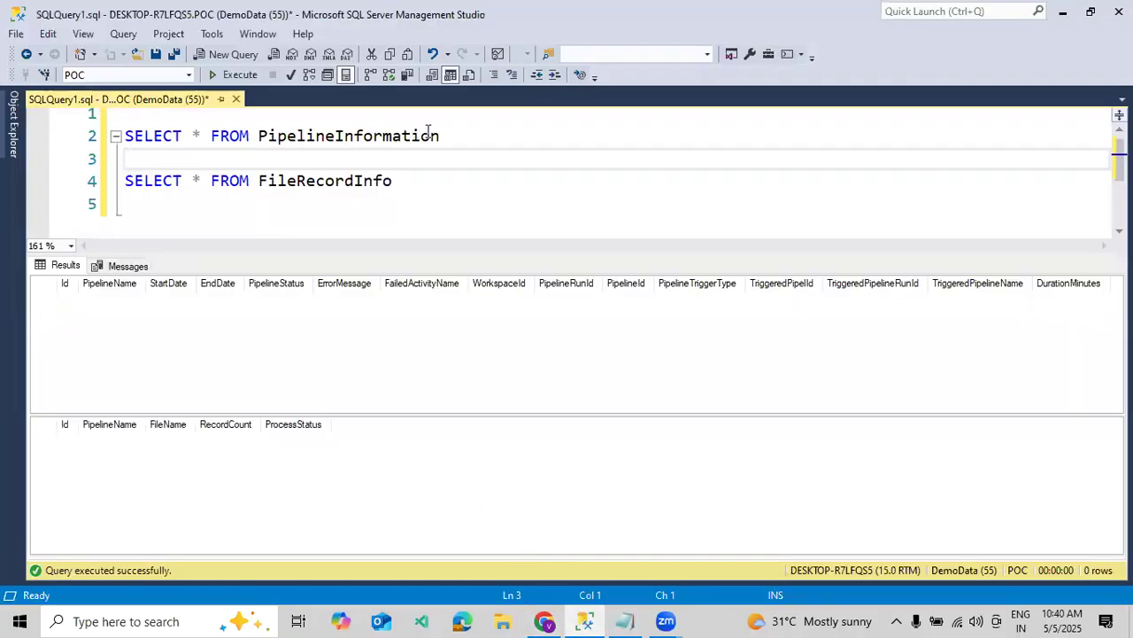
drag(455, 136, 192, 119)
drag(410, 194, 114, 189)
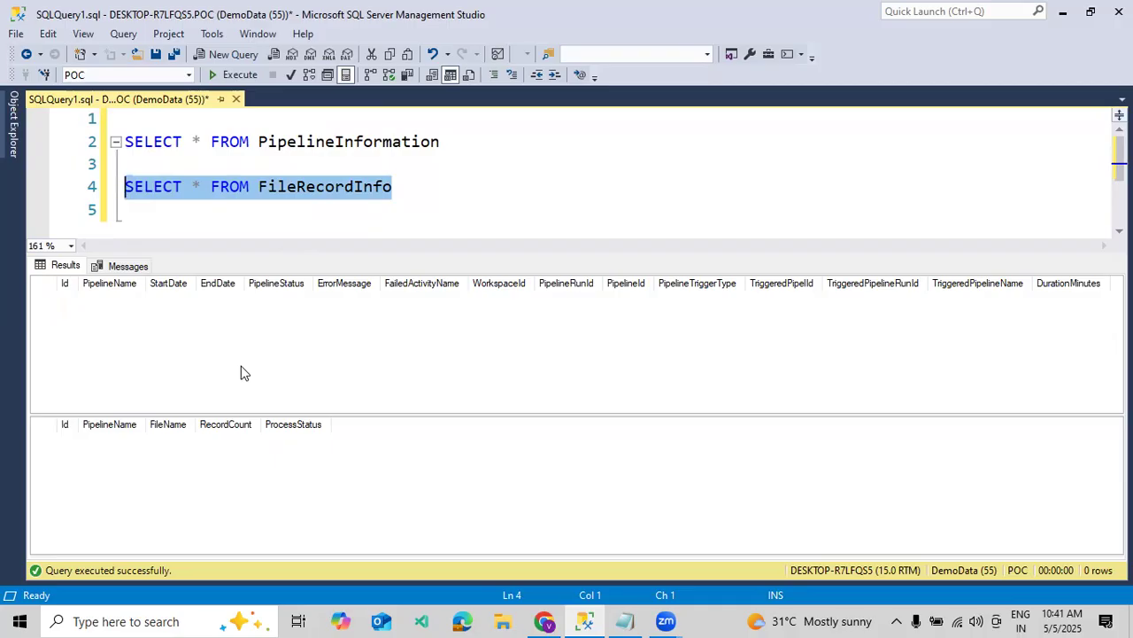
drag(446, 143, 462, 119)
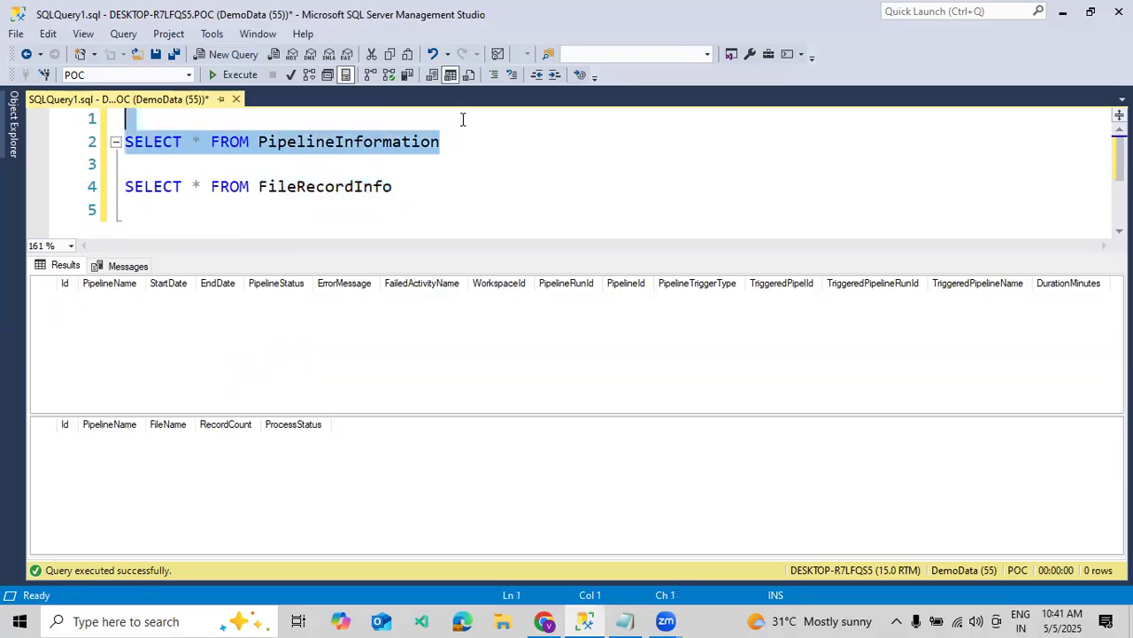
click(241, 76)
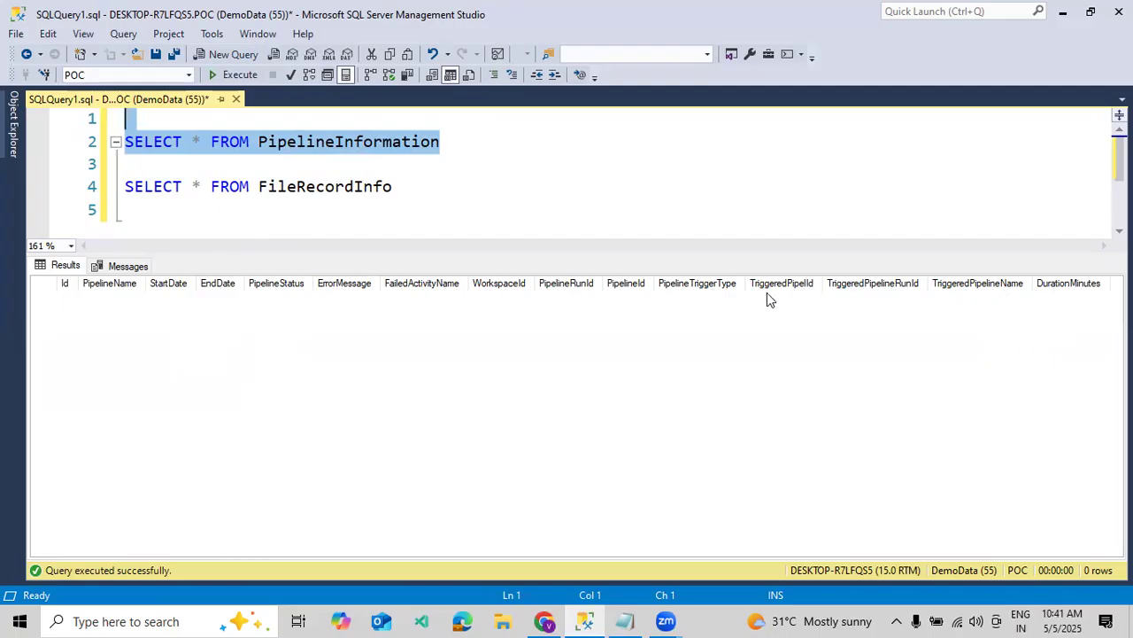
Step: Clear the selection in the query editor and run the PipelineInformation and FileRecordInfo queries together
click(473, 172)
drag(460, 194, 201, 150)
click(202, 150)
click(265, 159)
click(223, 76)
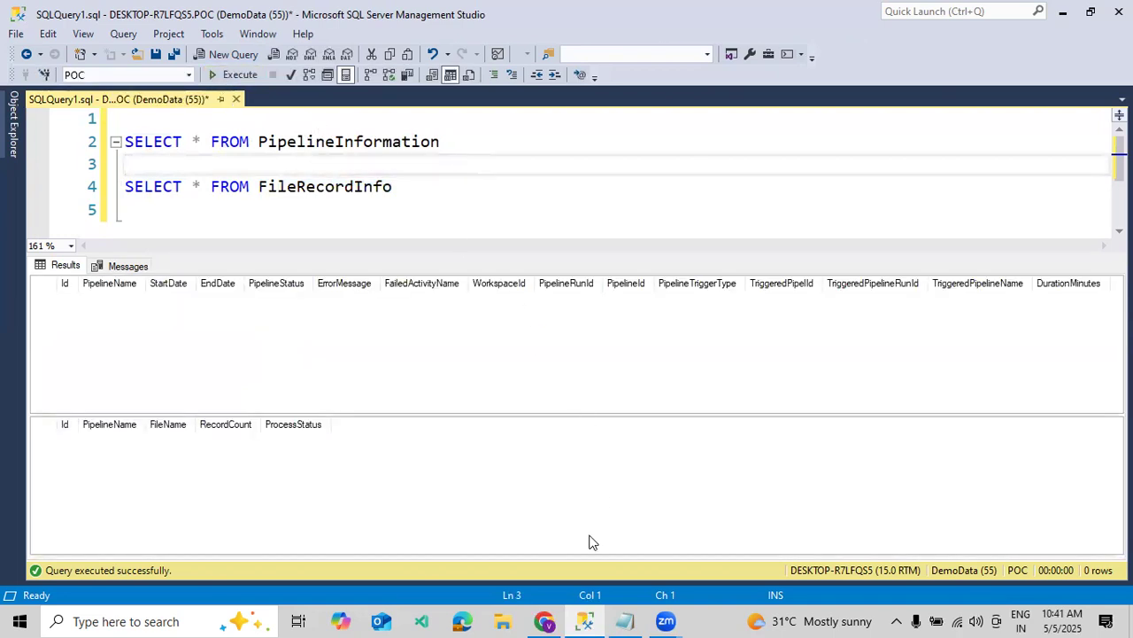
Step: Switch to the Email Notification pipeline in the browser and review the Get RowsInfo lookup's connection, stored procedure and parameter settings
click(544, 620)
drag(241, 322, 442, 317)
click(586, 618)
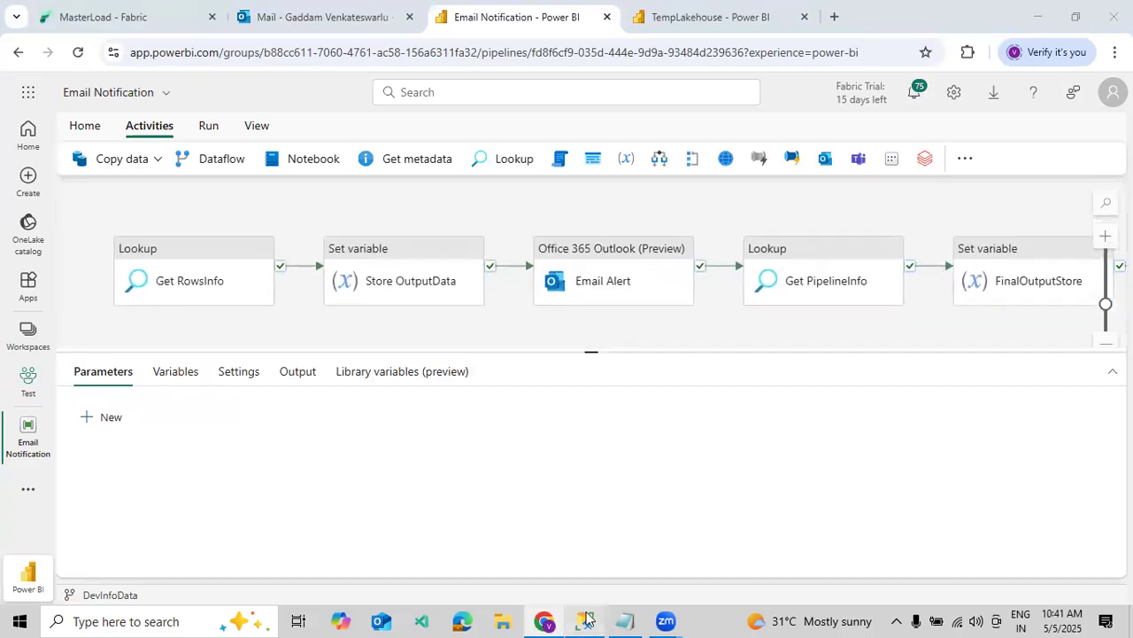
click(541, 620)
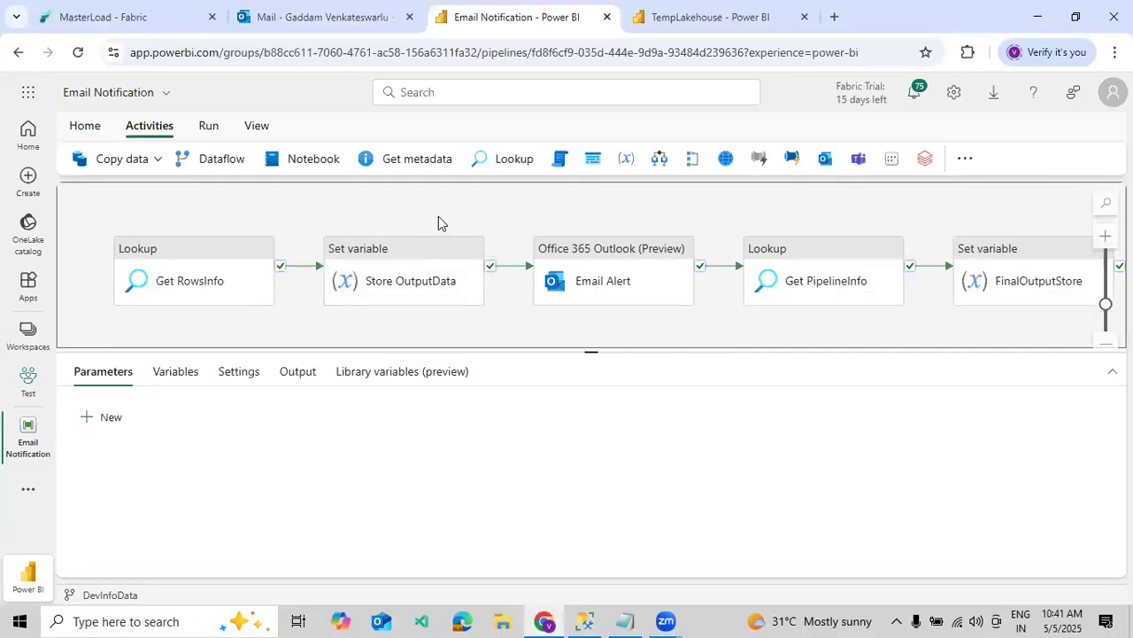
click(202, 296)
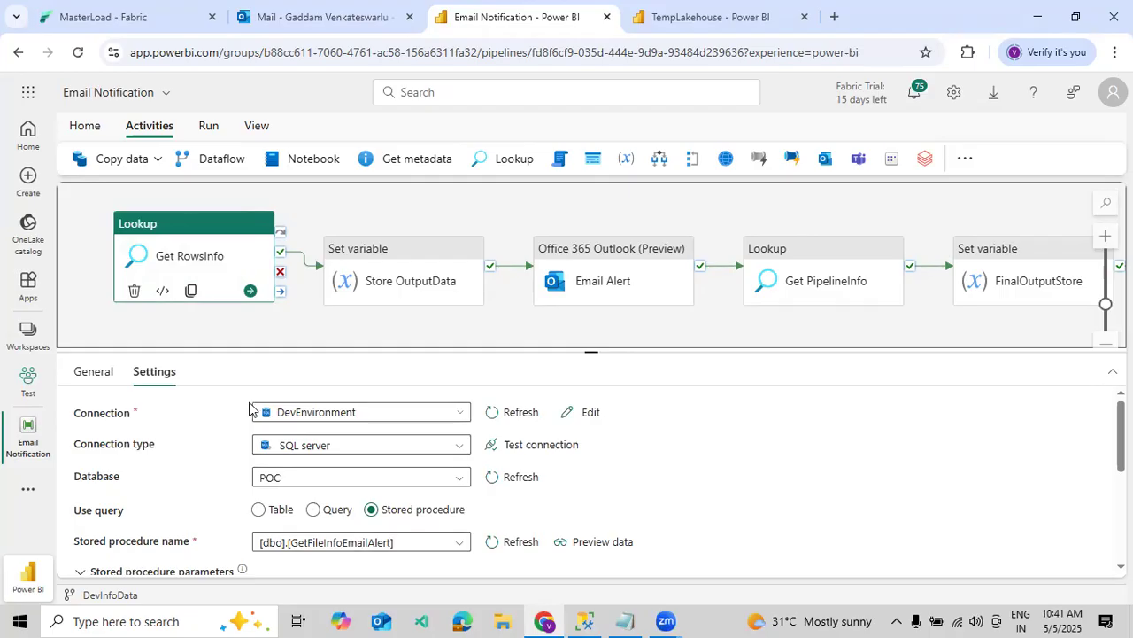
scroll(248, 408, down, 5)
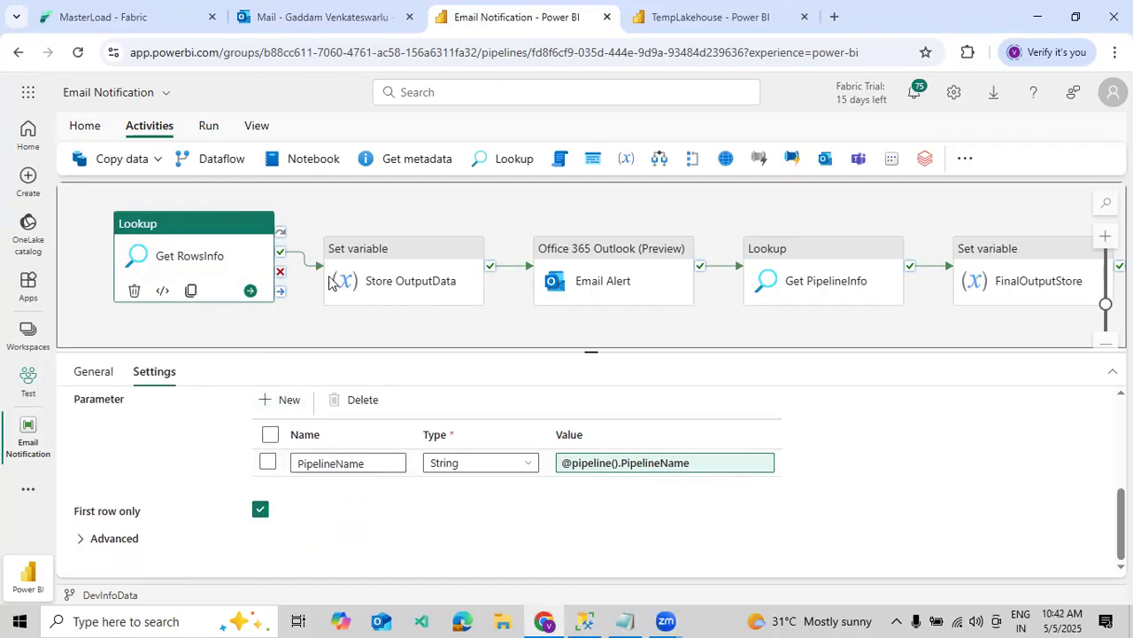
Step: Review which variable and value the Store OutputData activity sets
click(347, 266)
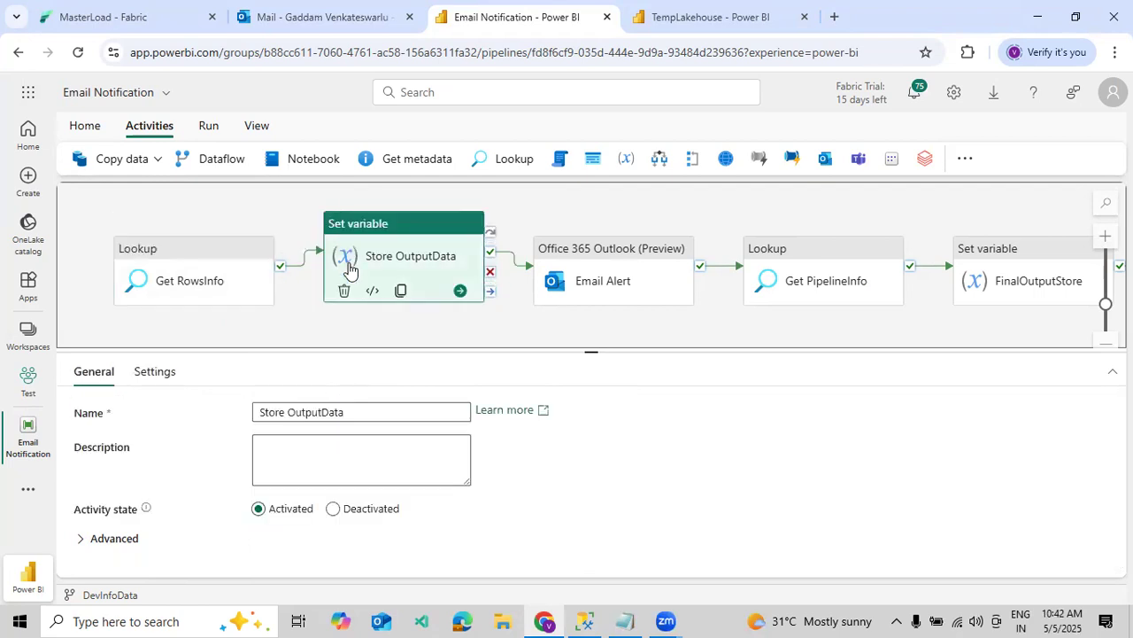
click(163, 372)
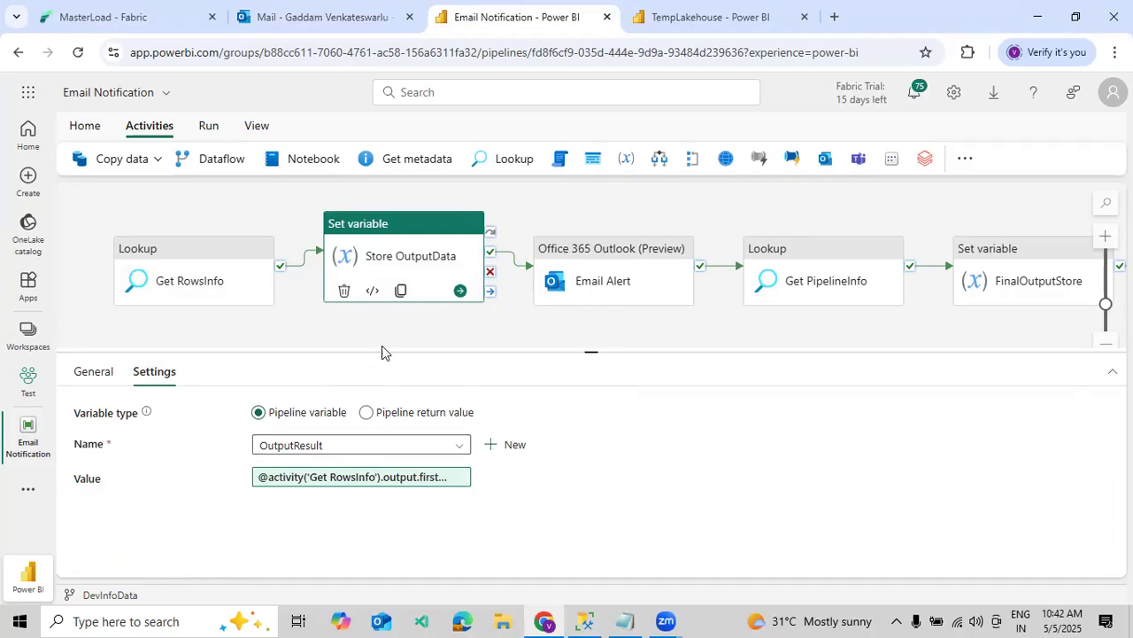
click(457, 324)
Step: Review the settings of the Email Alert Outlook activity, including its message body with the OutputResult variable
click(557, 286)
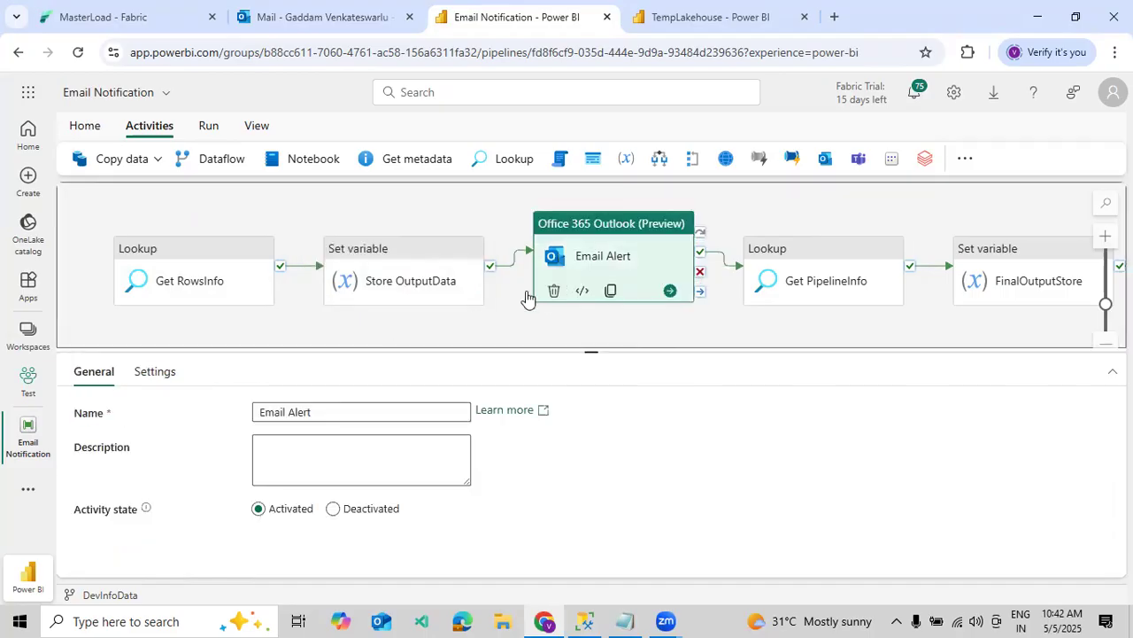
click(146, 373)
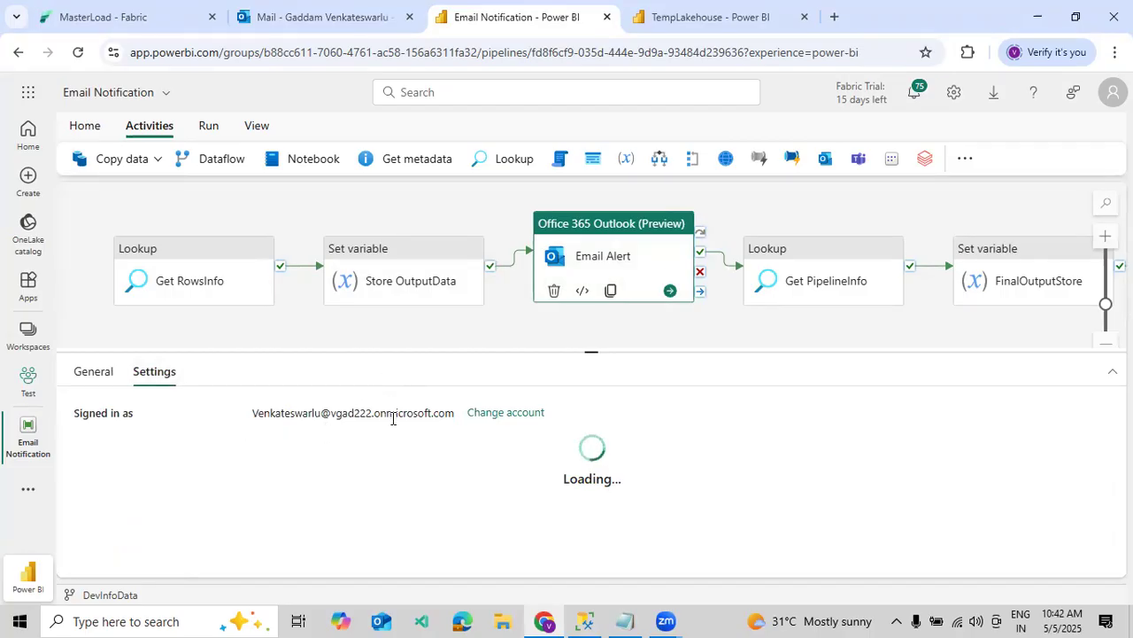
click(493, 332)
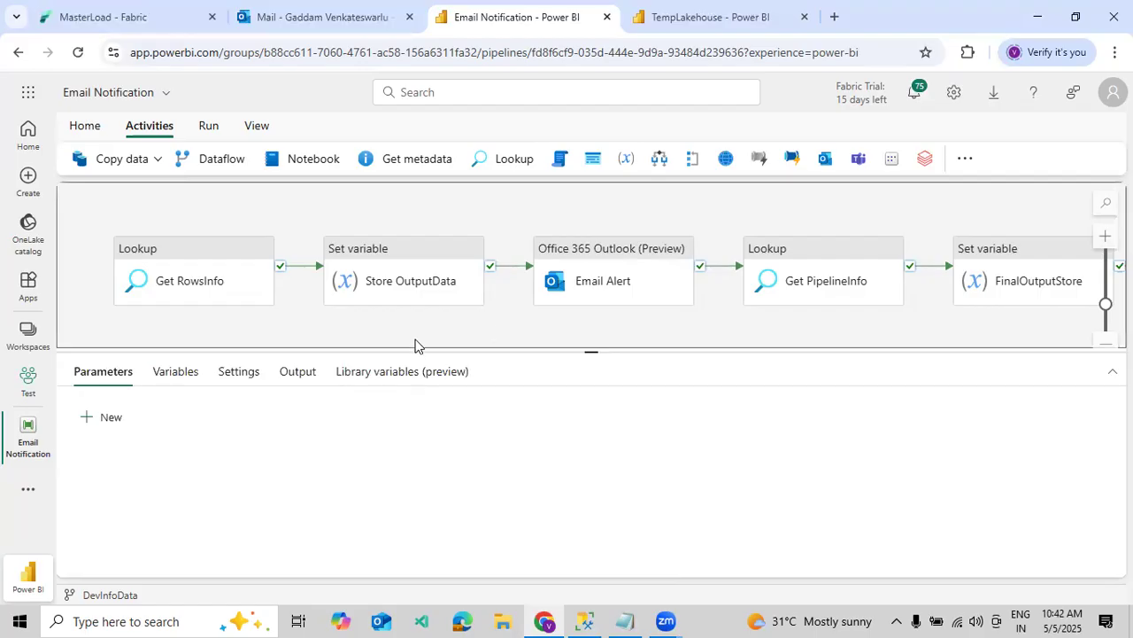
click(609, 284)
scroll(531, 458, down, 5)
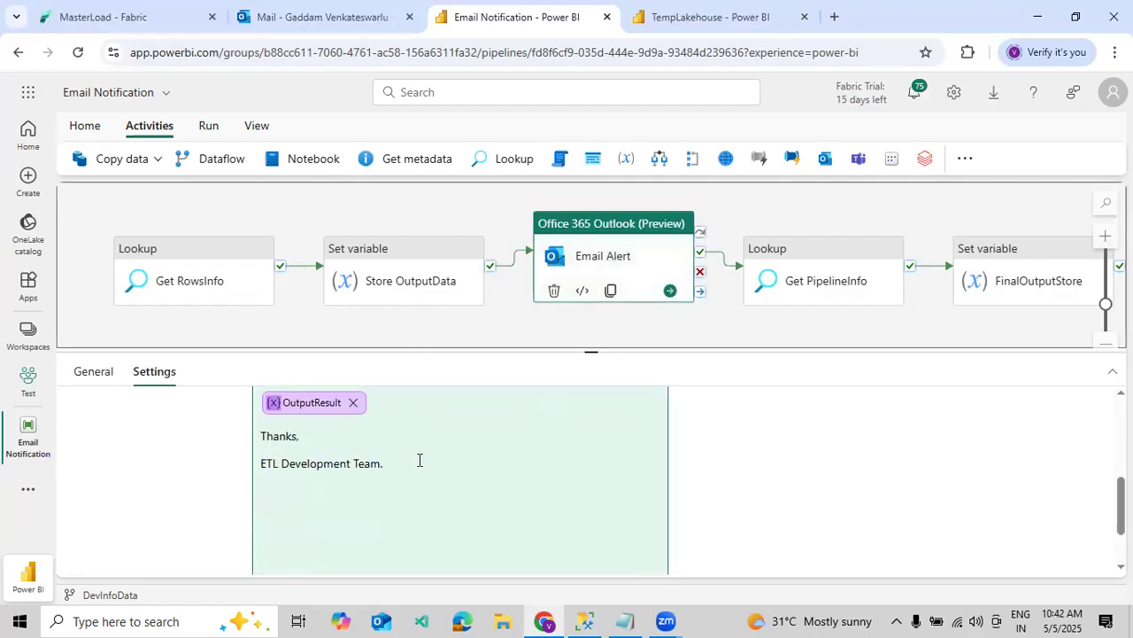
scroll(420, 457, up, 2)
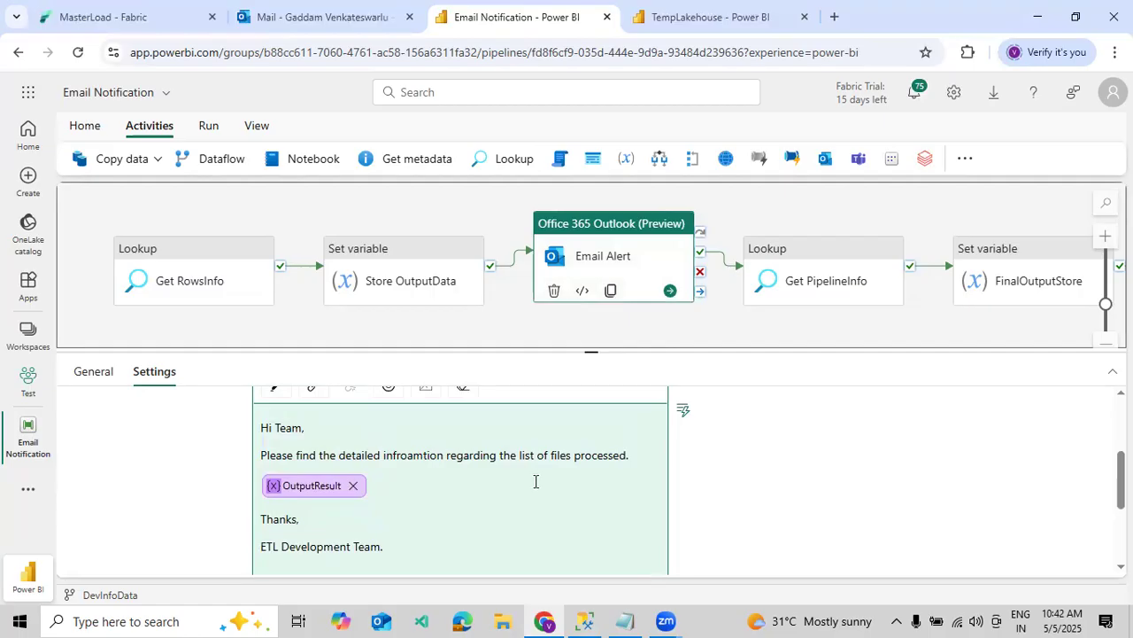
scroll(475, 530, down, 2)
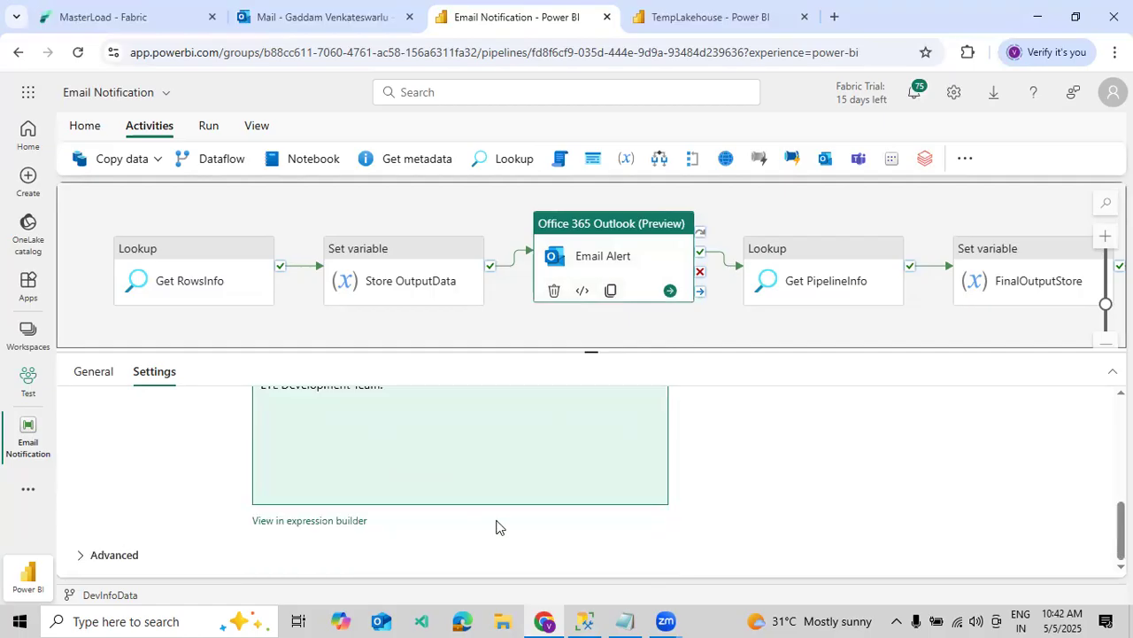
Step: Examine the rest of the pipeline flow from Get PipelineInfo through FinalOutputStore to Pipeline Email Alert
click(746, 335)
drag(749, 325, 542, 332)
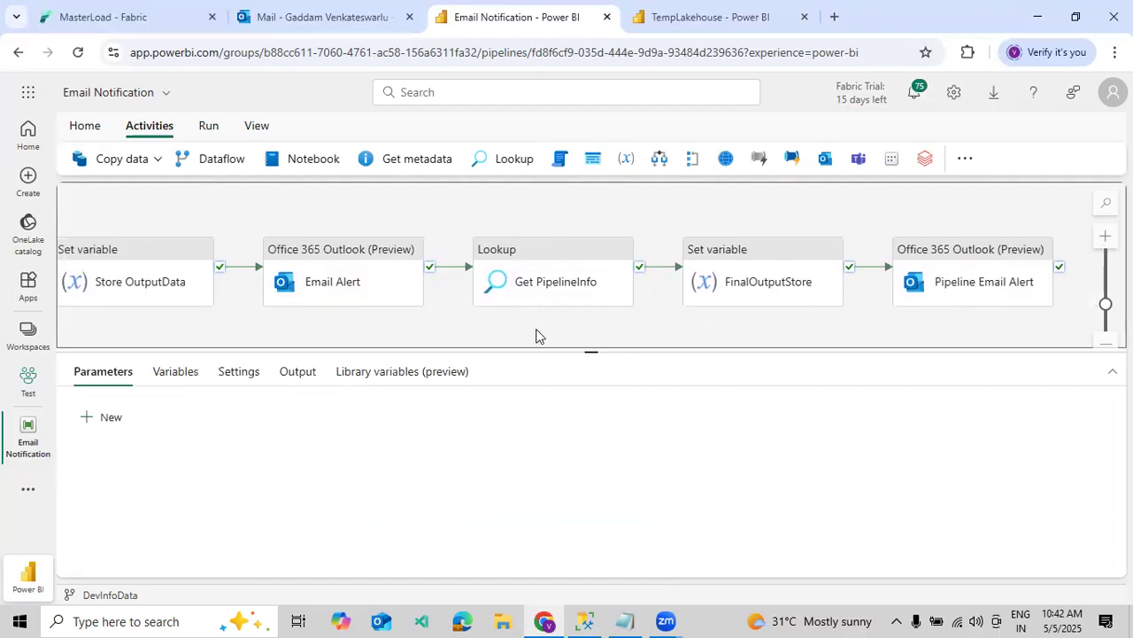
drag(584, 337, 630, 339)
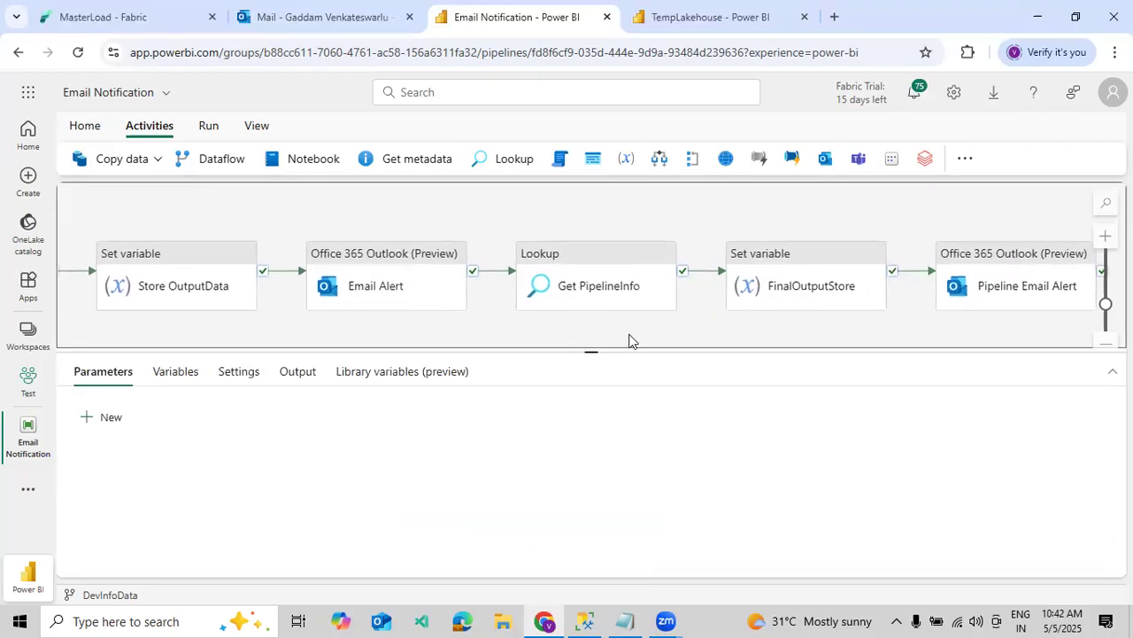
drag(442, 326, 199, 322)
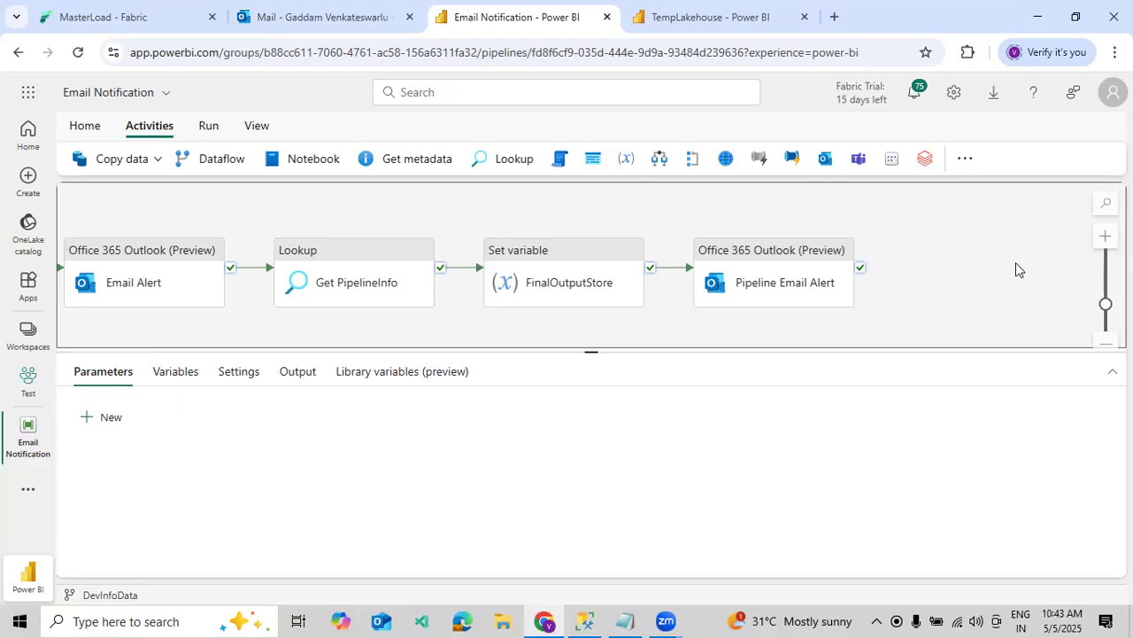
Step: Switch to SQL Server Management Studio and rerun both SELECT queries to refresh the logging tables
click(584, 621)
drag(413, 194, 127, 141)
click(224, 173)
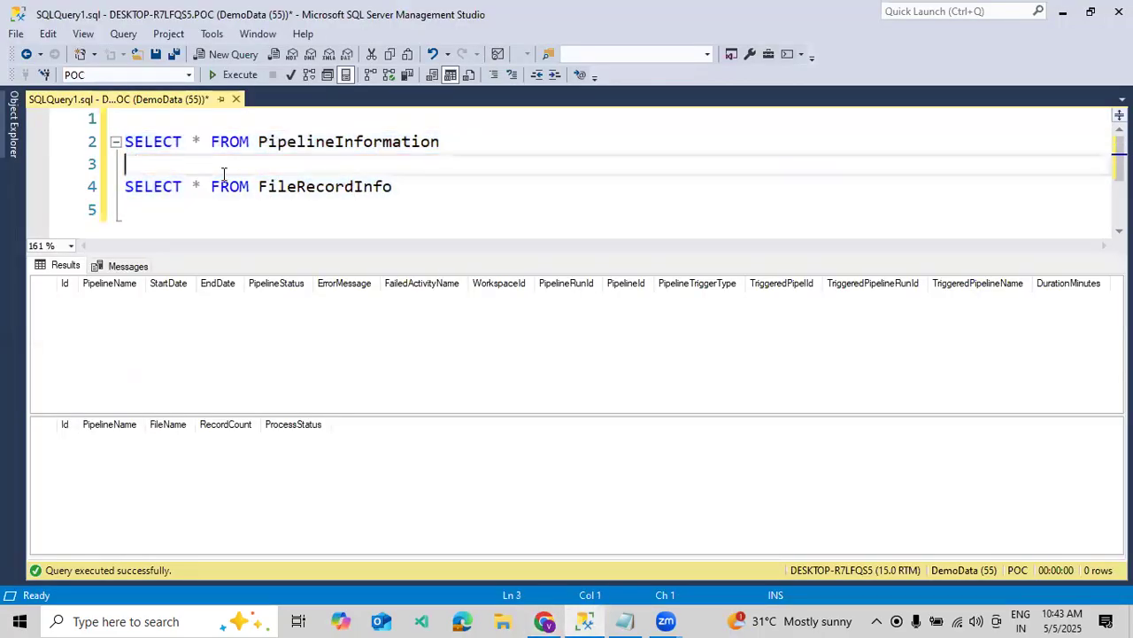
click(250, 73)
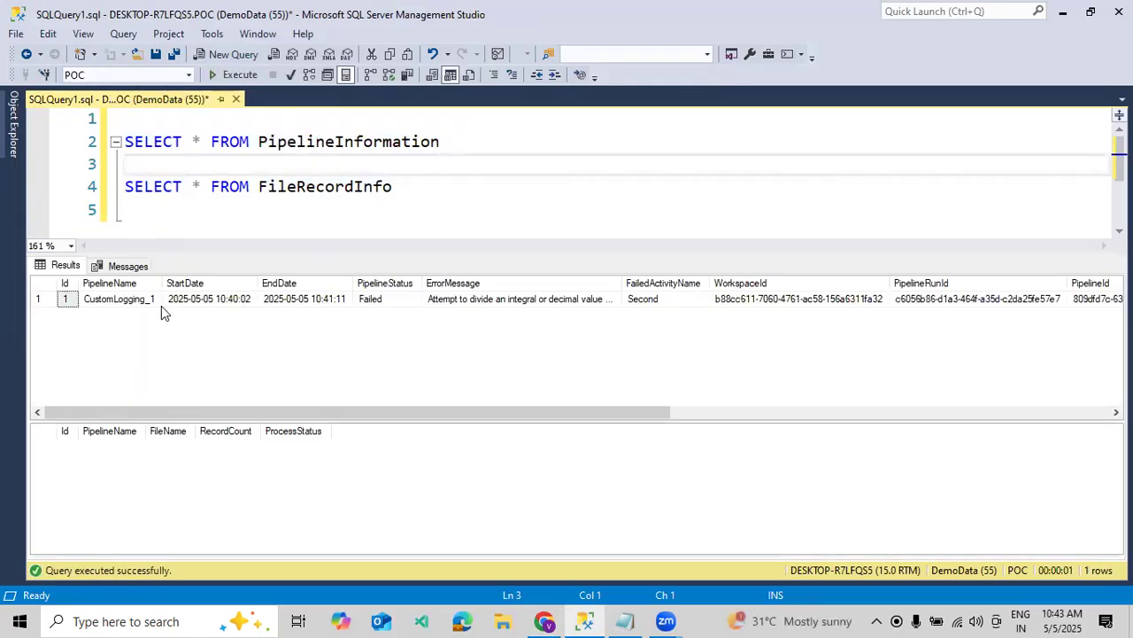
Step: Inspect the CustomLogging_1 log row from its pipeline name, status and error message through the trigger details and duration
click(139, 310)
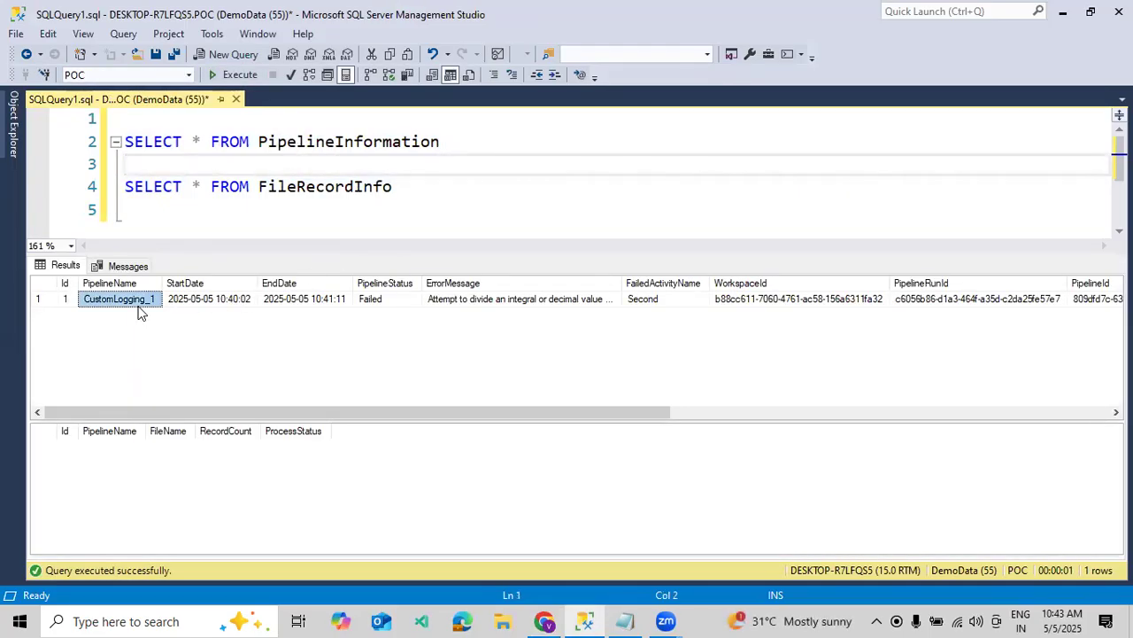
click(200, 303)
click(348, 302)
click(374, 302)
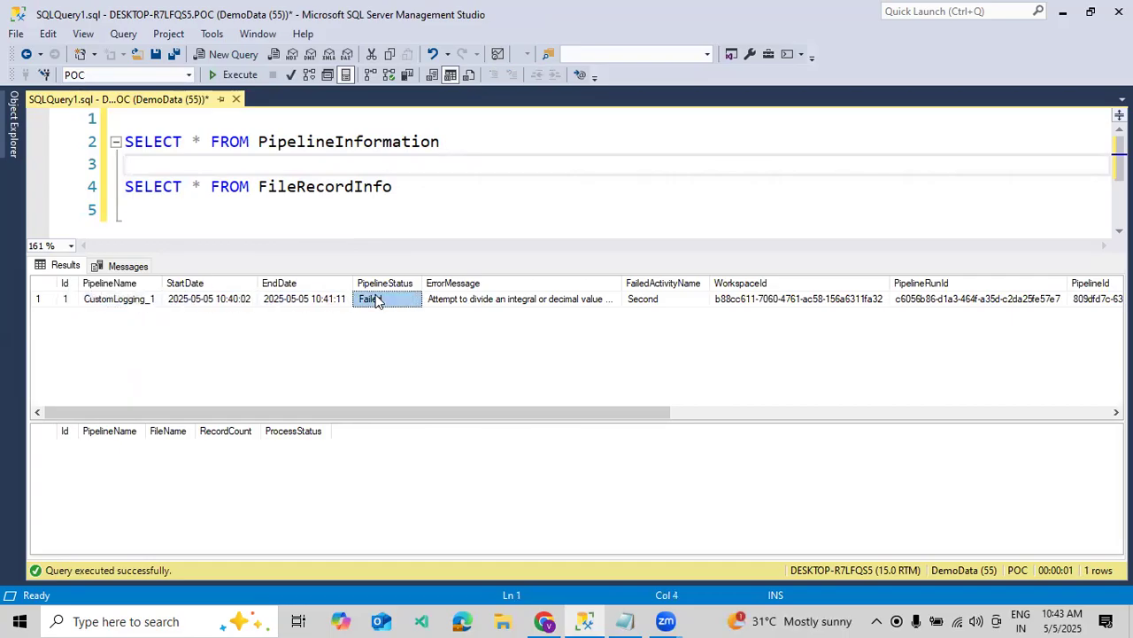
click(498, 305)
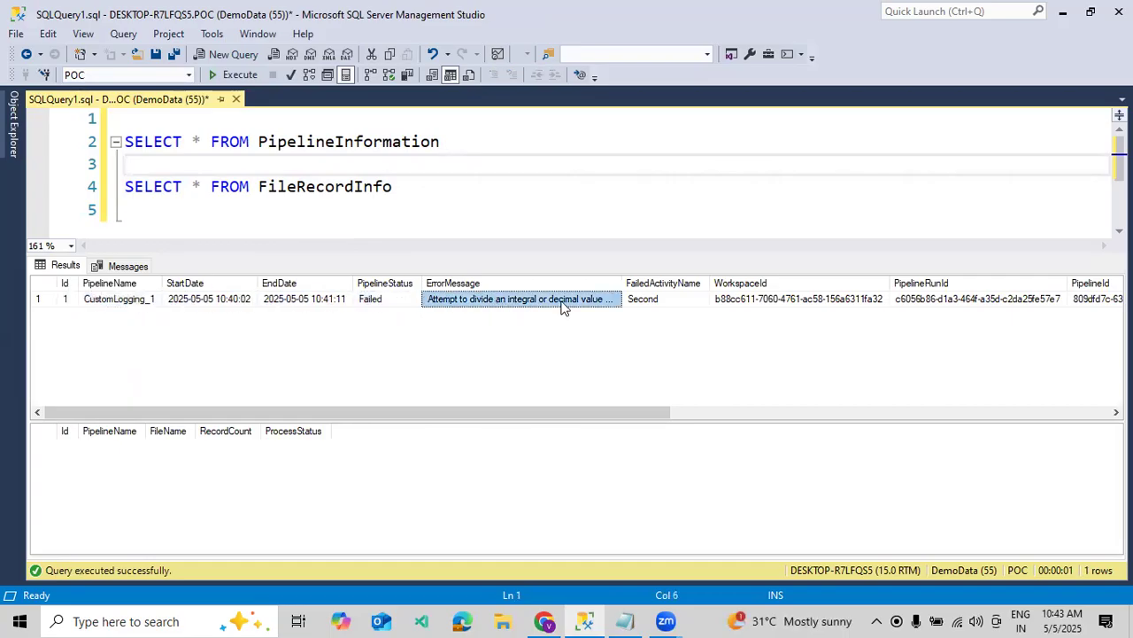
click(778, 412)
drag(1049, 306, 399, 300)
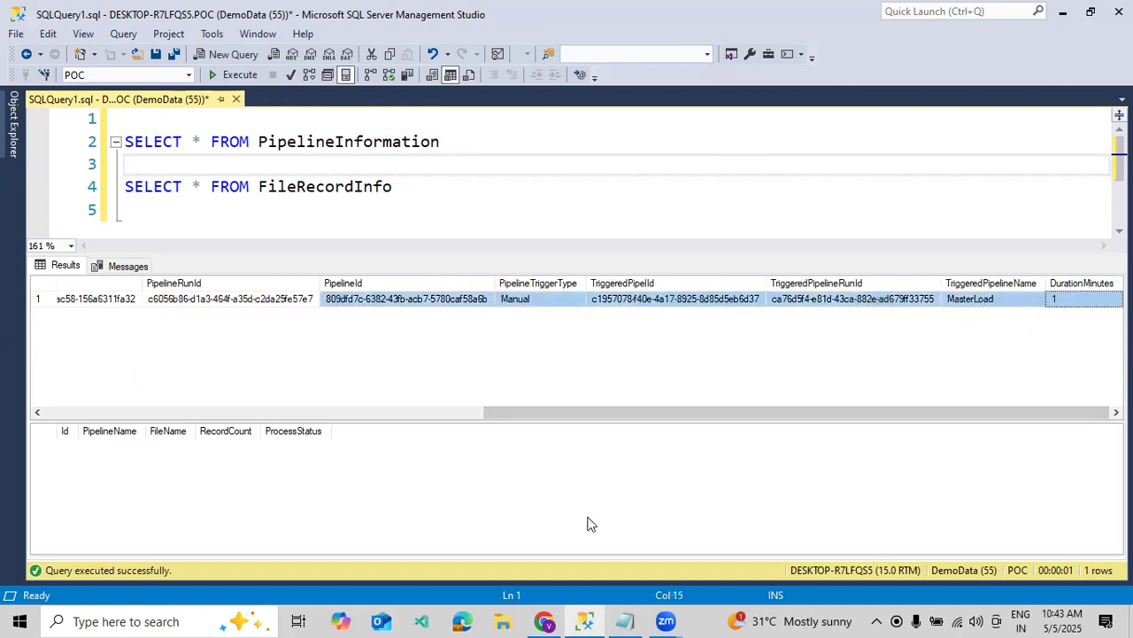
Step: Switch to the browser, check the MasterLoad run output, and read the latest pipeline execution and Files Information Data Alert emails in Outlook
click(544, 620)
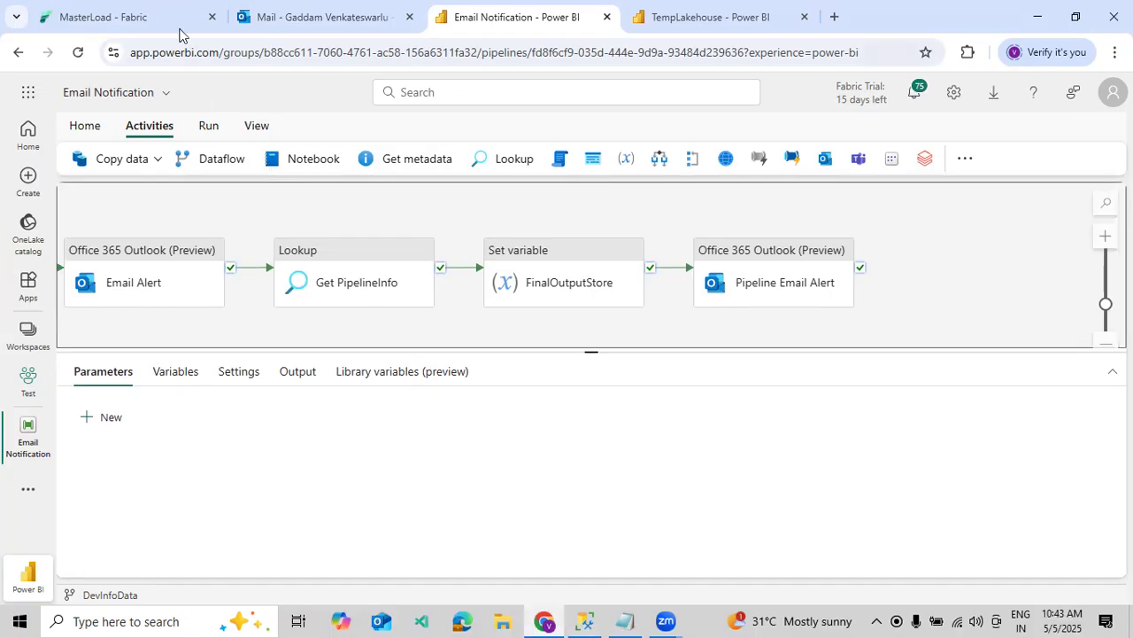
click(179, 29)
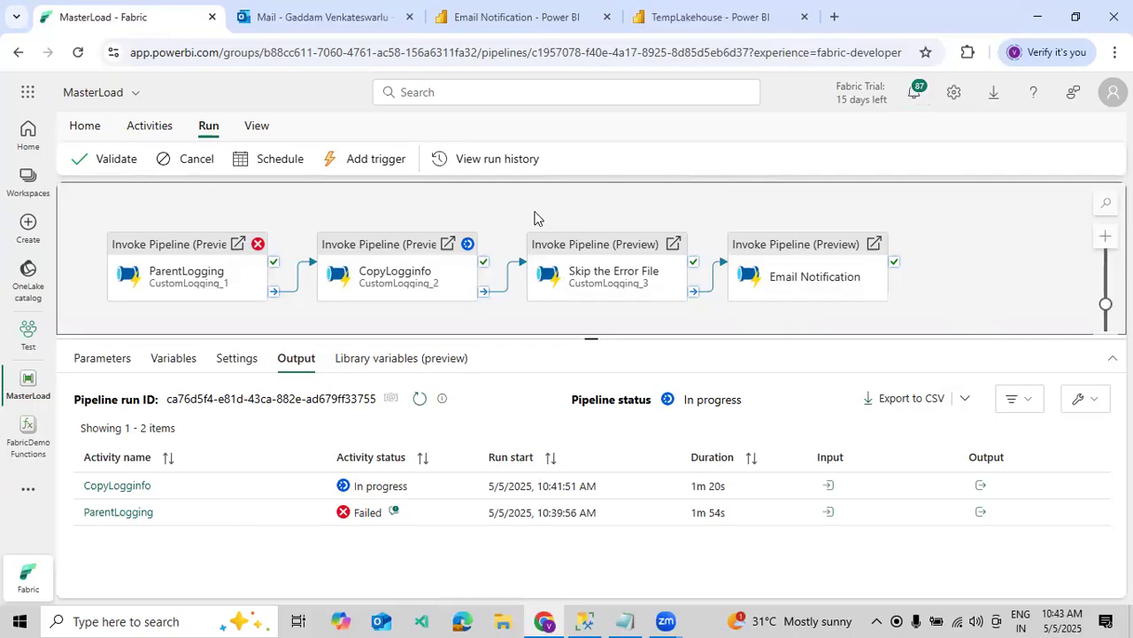
click(254, 29)
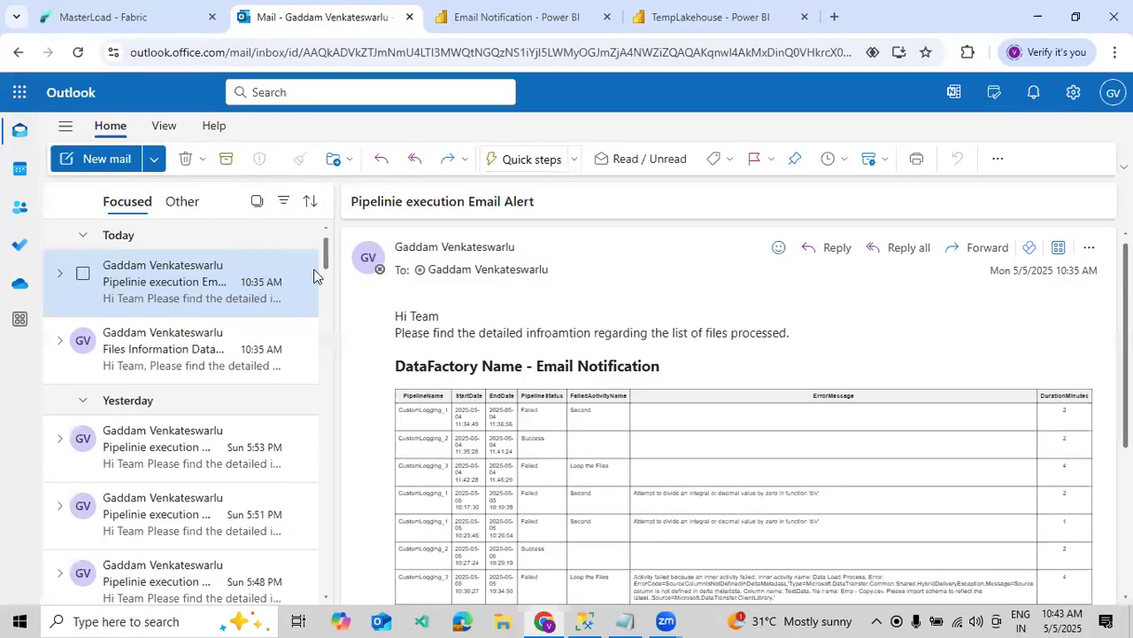
scroll(460, 333, down, 3)
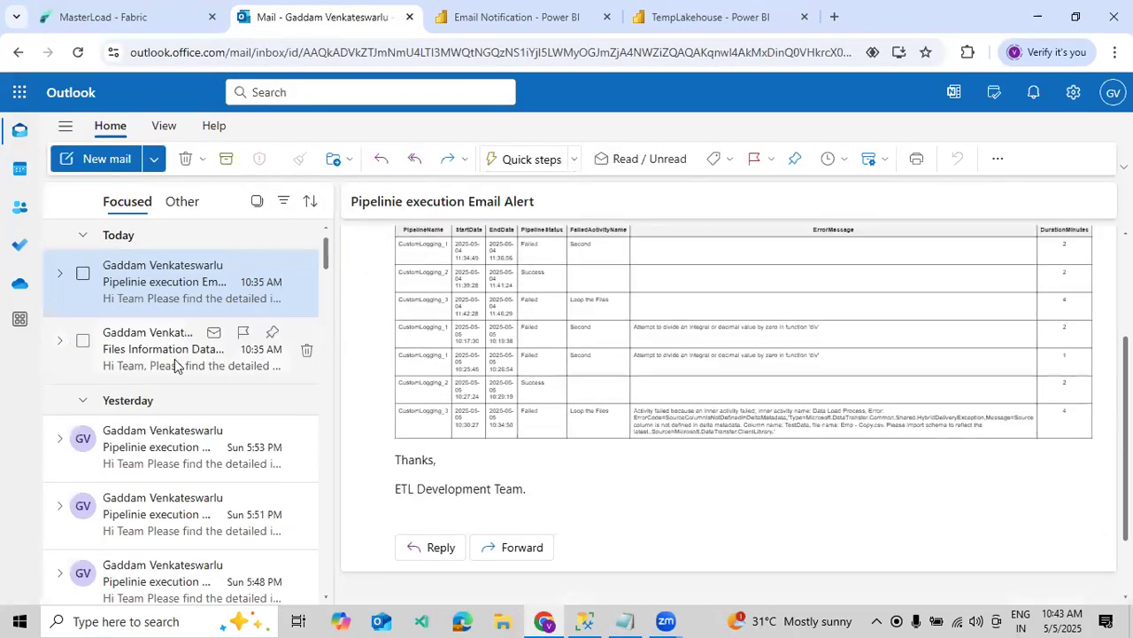
click(202, 368)
scroll(496, 390, down, 2)
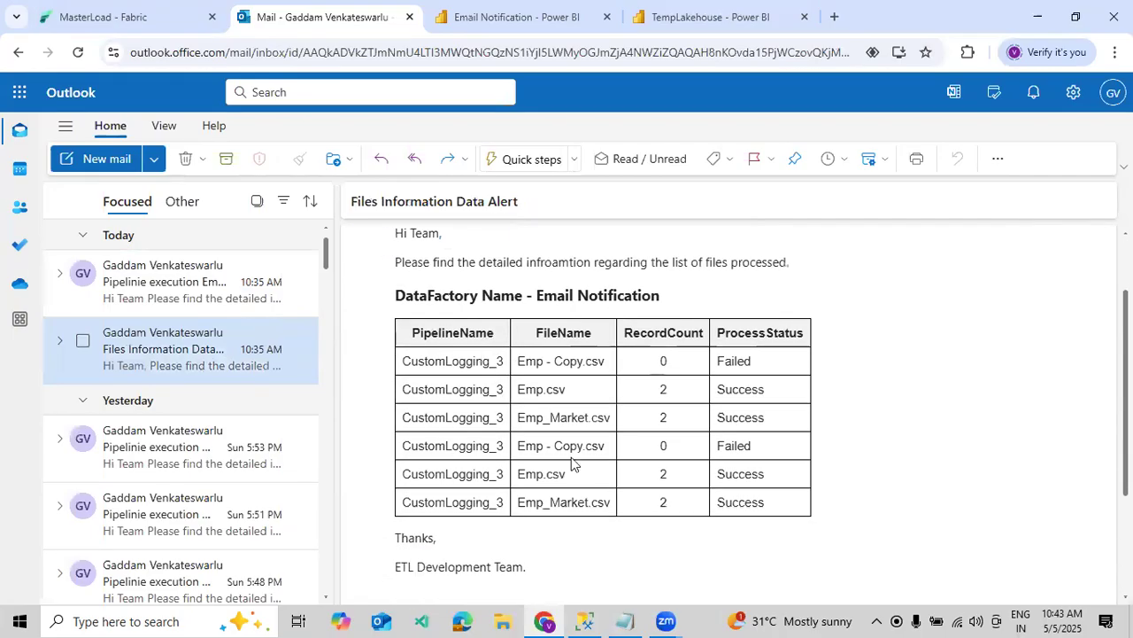
click(203, 301)
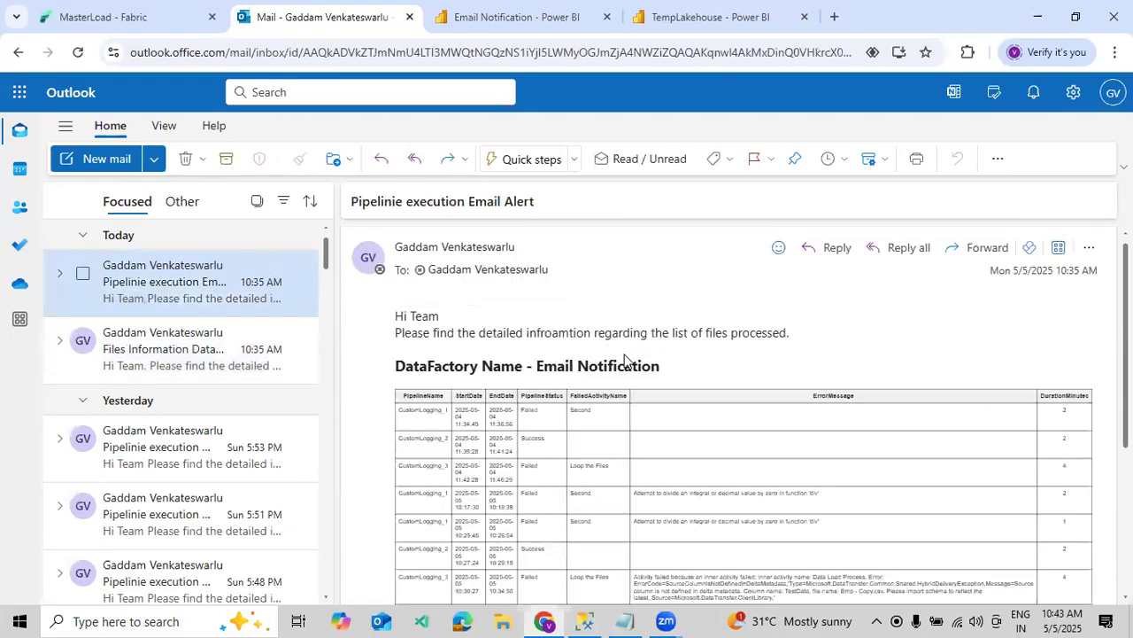
Step: Read the rest of the pipeline execution email and open the Files Information Data Alert email in its own maximized window
scroll(623, 359, down, 5)
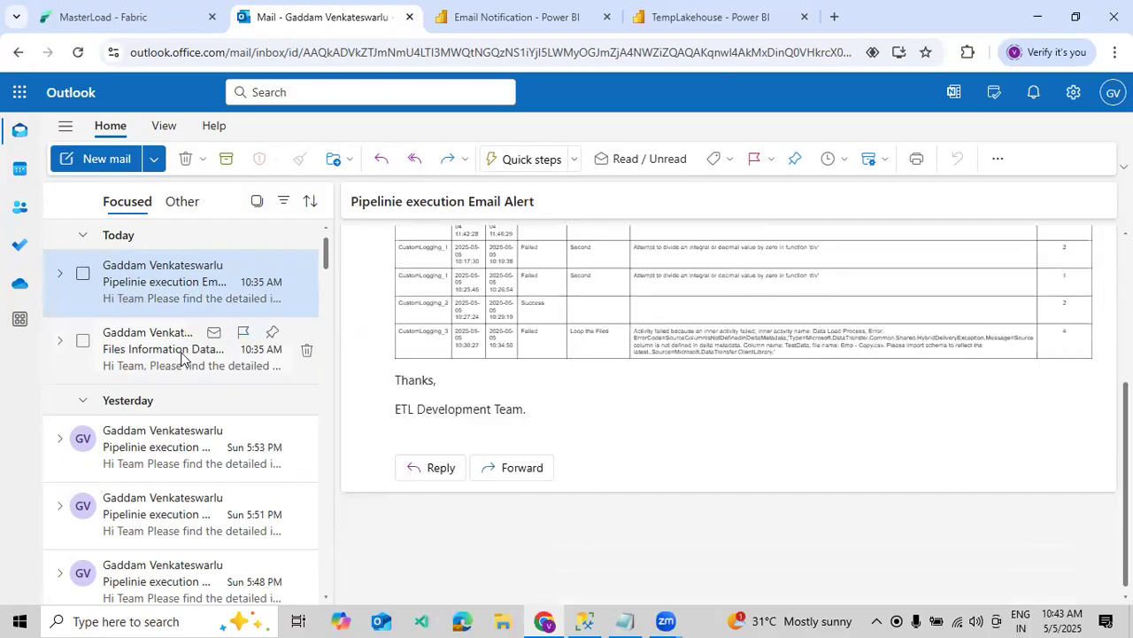
click(124, 350)
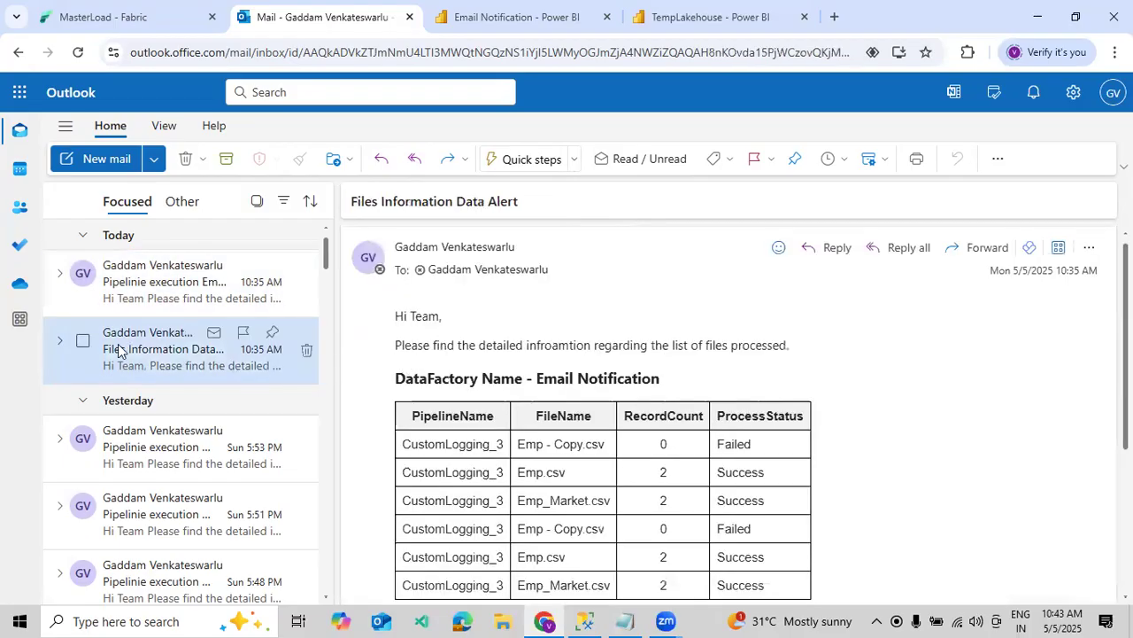
double_click(215, 361)
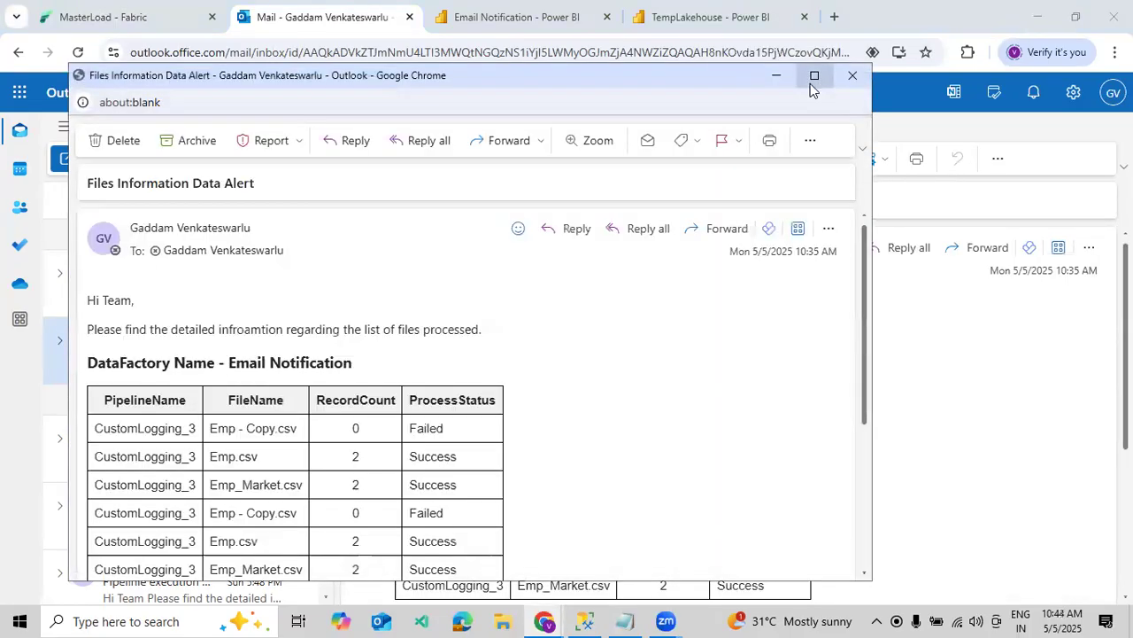
click(815, 77)
scroll(222, 354, down, 2)
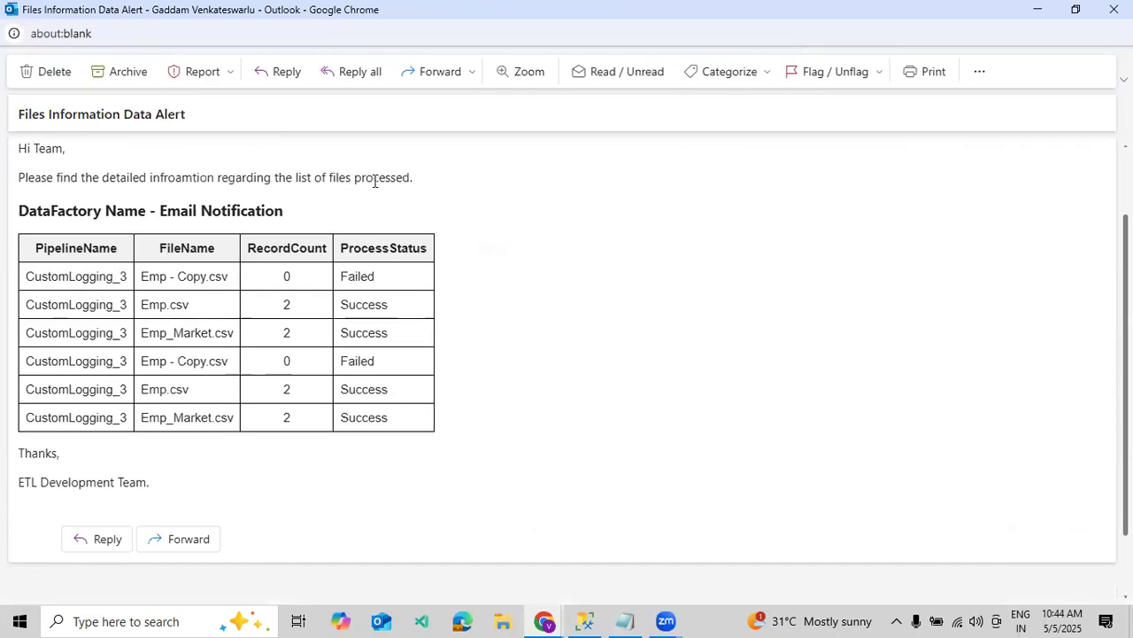
Step: Examine the data factory name and the file table's columns in the Files Information Data Alert, and close its window
drag(29, 213, 307, 212)
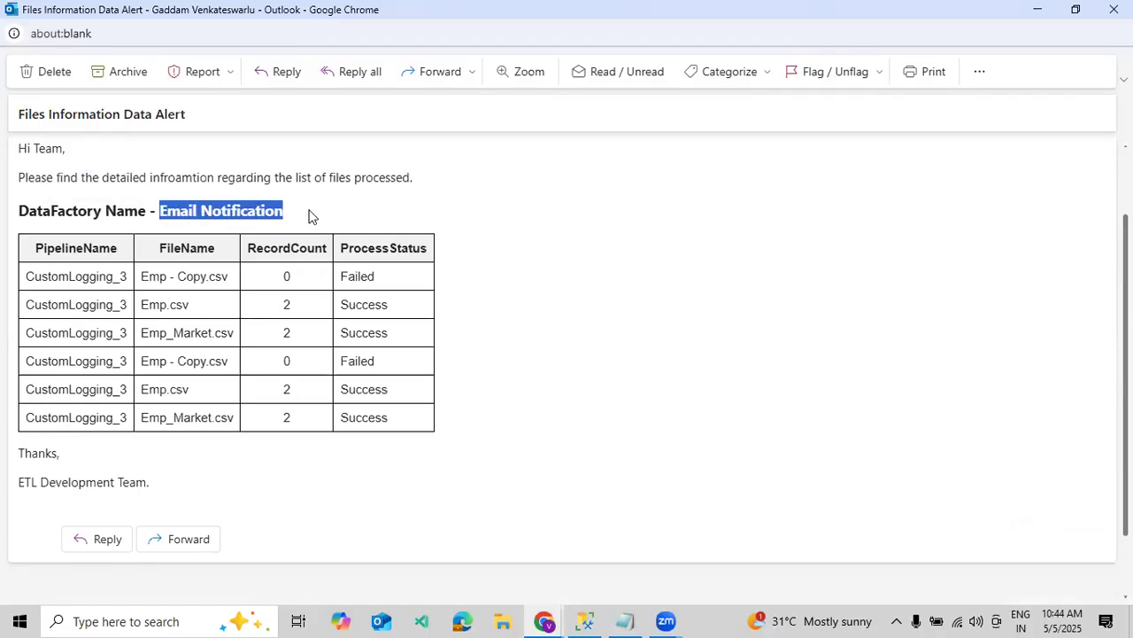
click(236, 212)
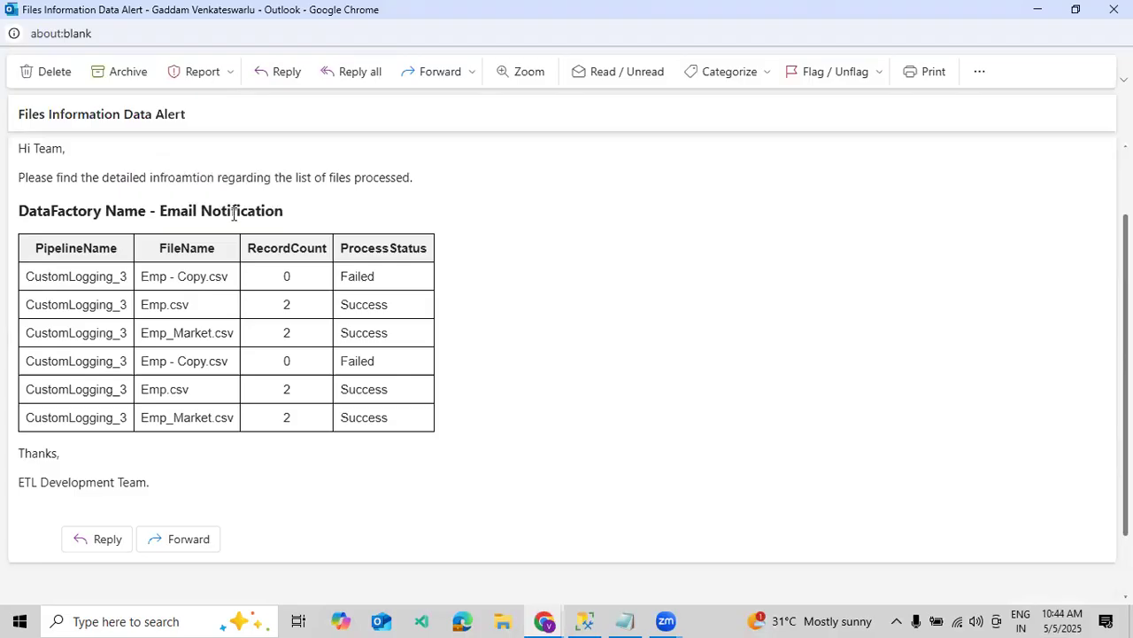
drag(43, 248, 83, 249)
drag(159, 248, 213, 249)
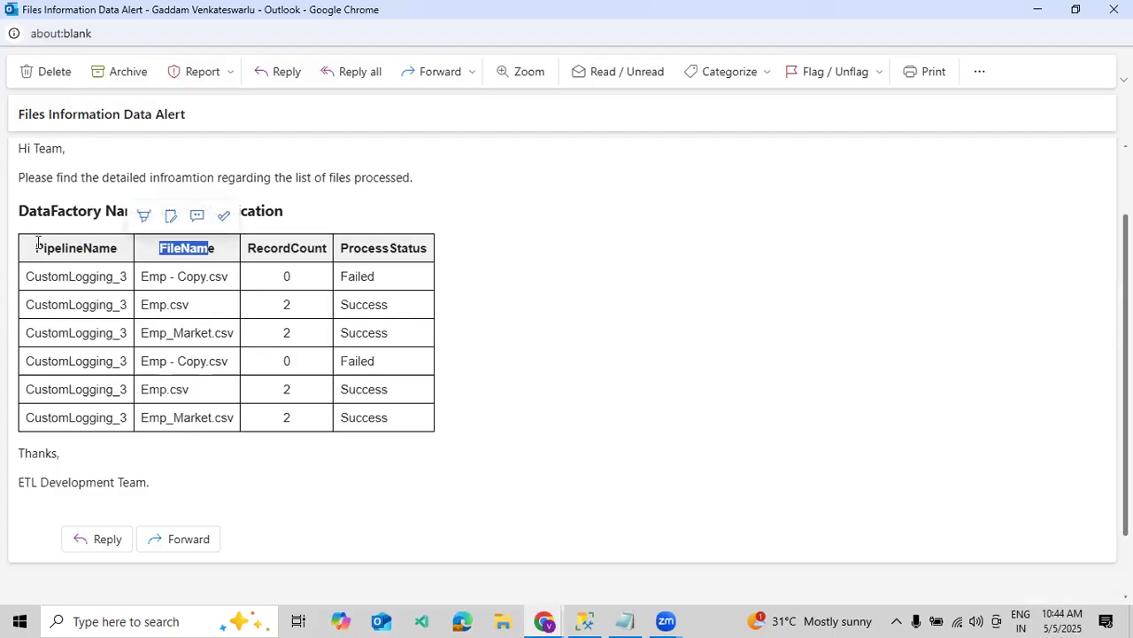
drag(35, 248, 118, 254)
click(467, 282)
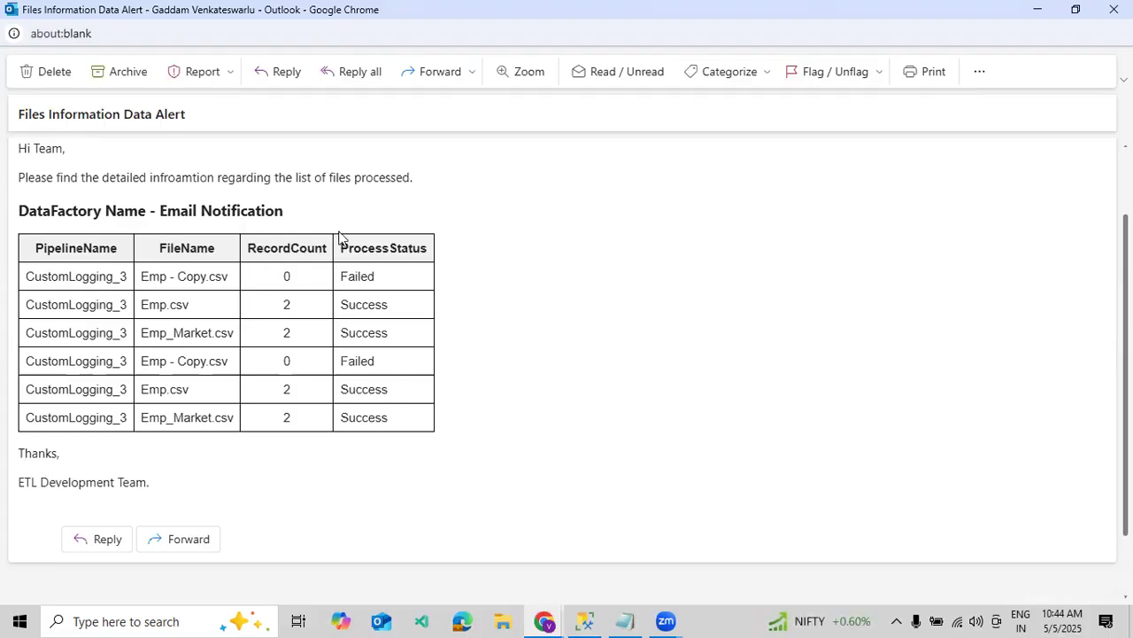
scroll(378, 428, up, 3)
scroll(378, 429, down, 3)
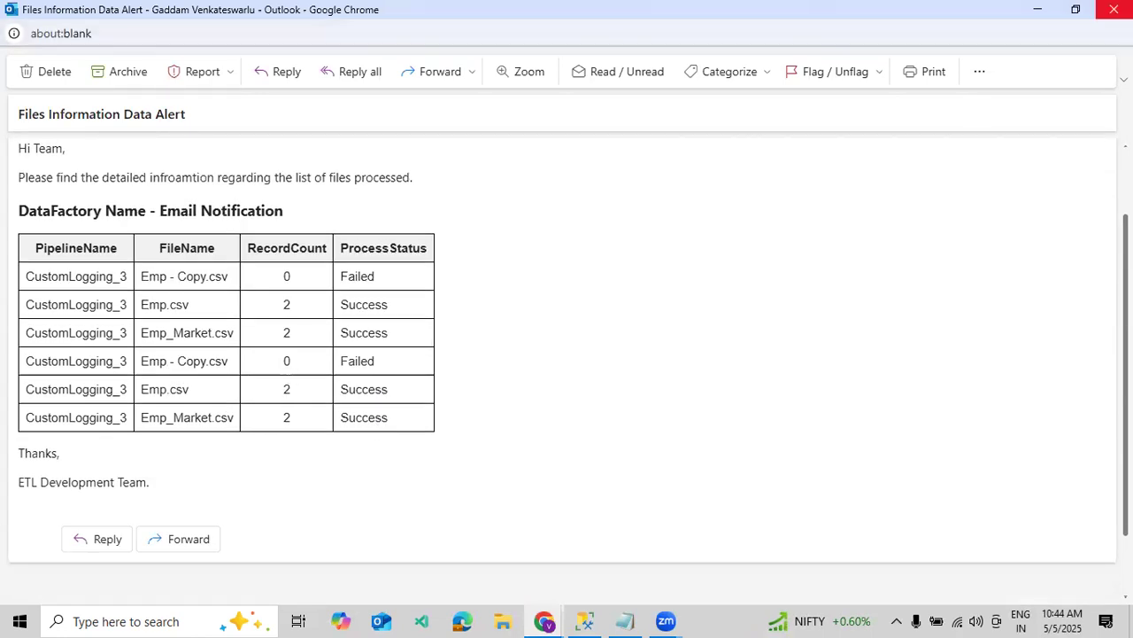
click(1114, 9)
Step: Open the pipeline execution email alert in its own maximized window and expand its table to full size
click(166, 284)
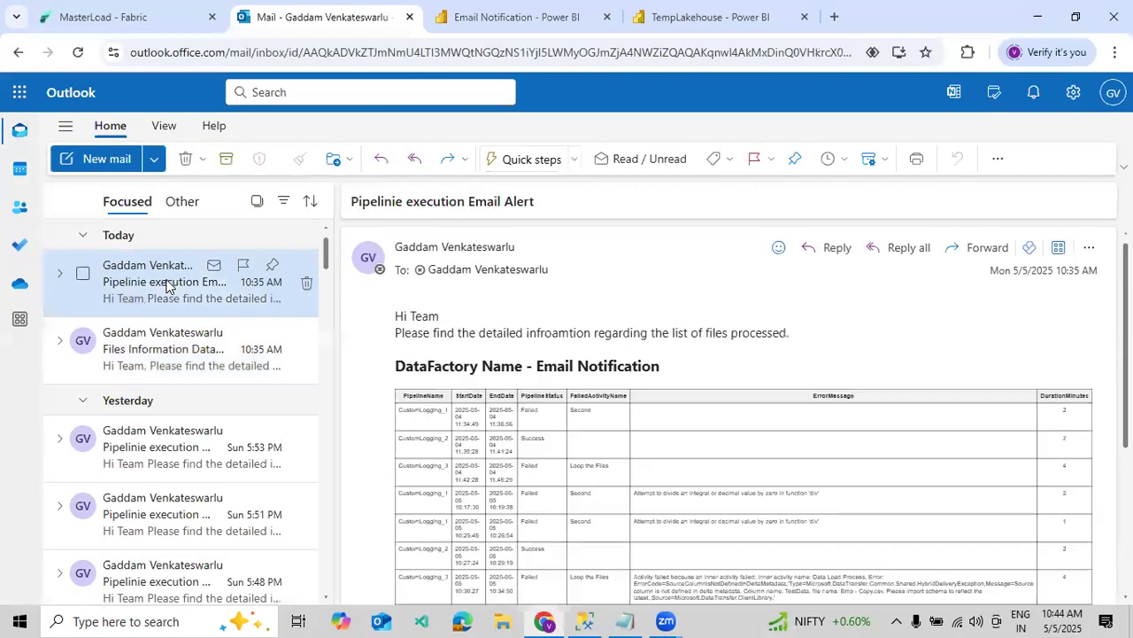
double_click(166, 283)
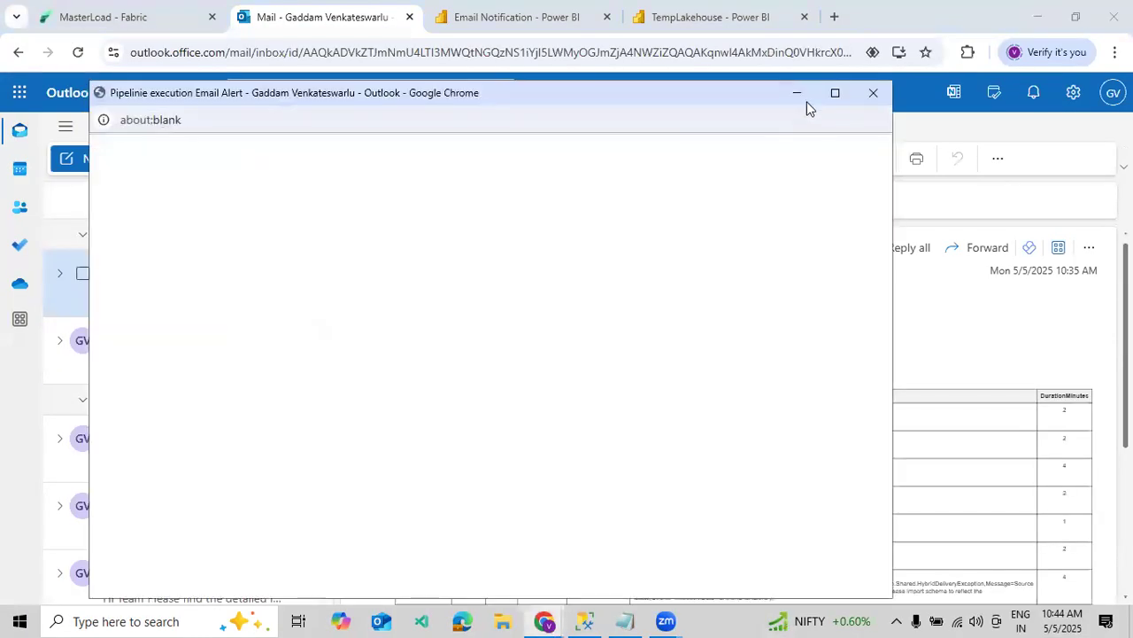
click(831, 95)
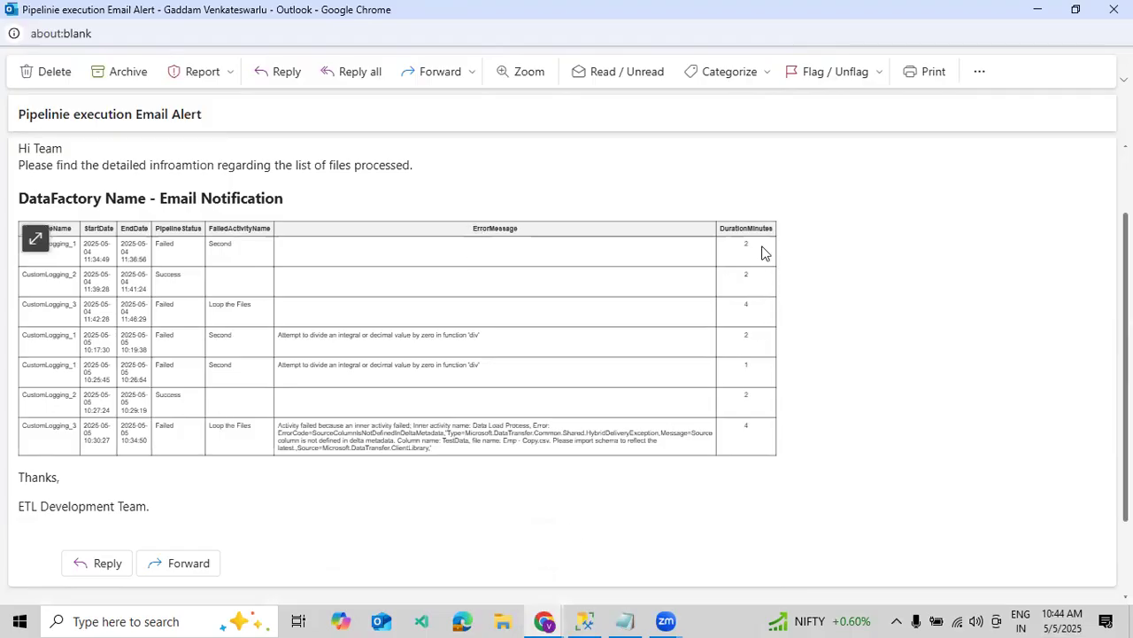
click(36, 237)
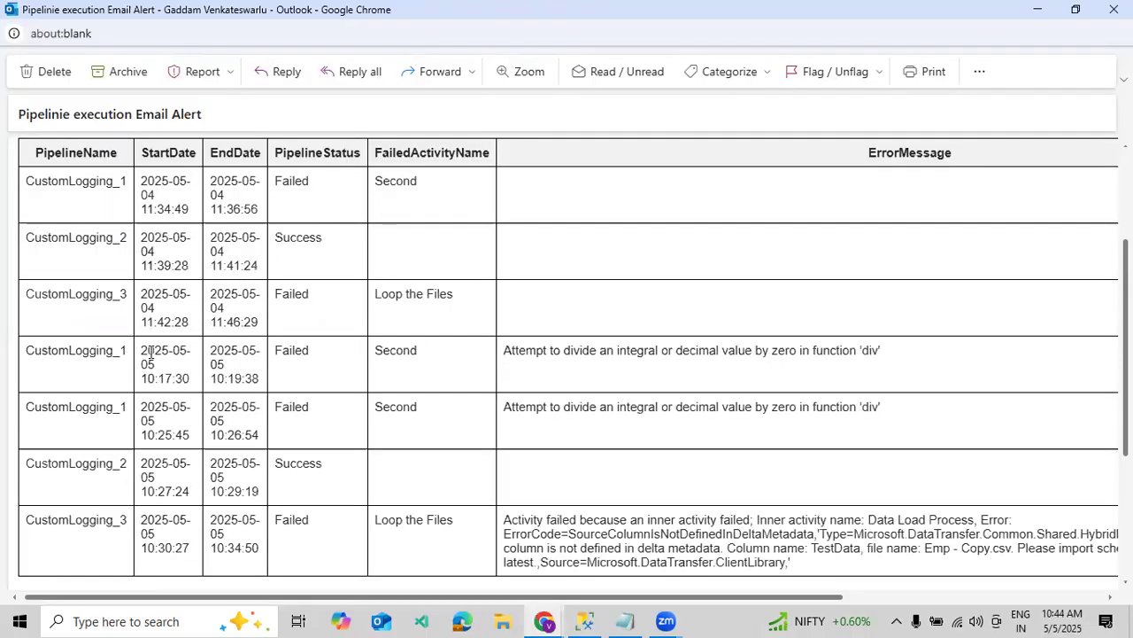
Step: Examine the pipeline execution table from pipeline name, status and failed activity through error message and duration, and close the email window
drag(61, 154, 107, 154)
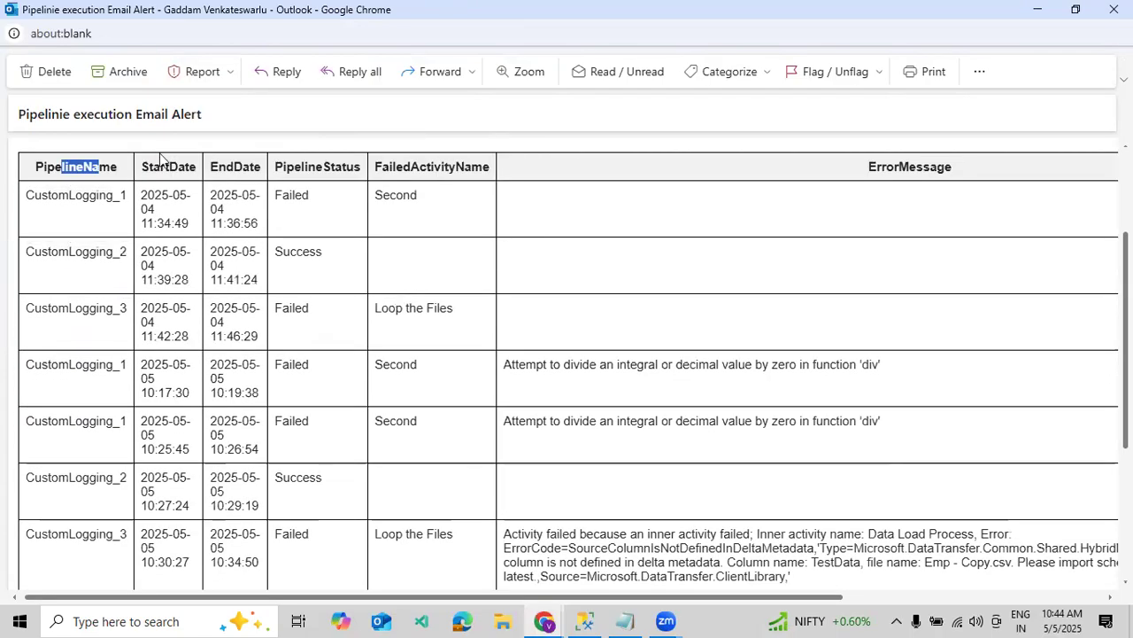
drag(285, 166, 319, 162)
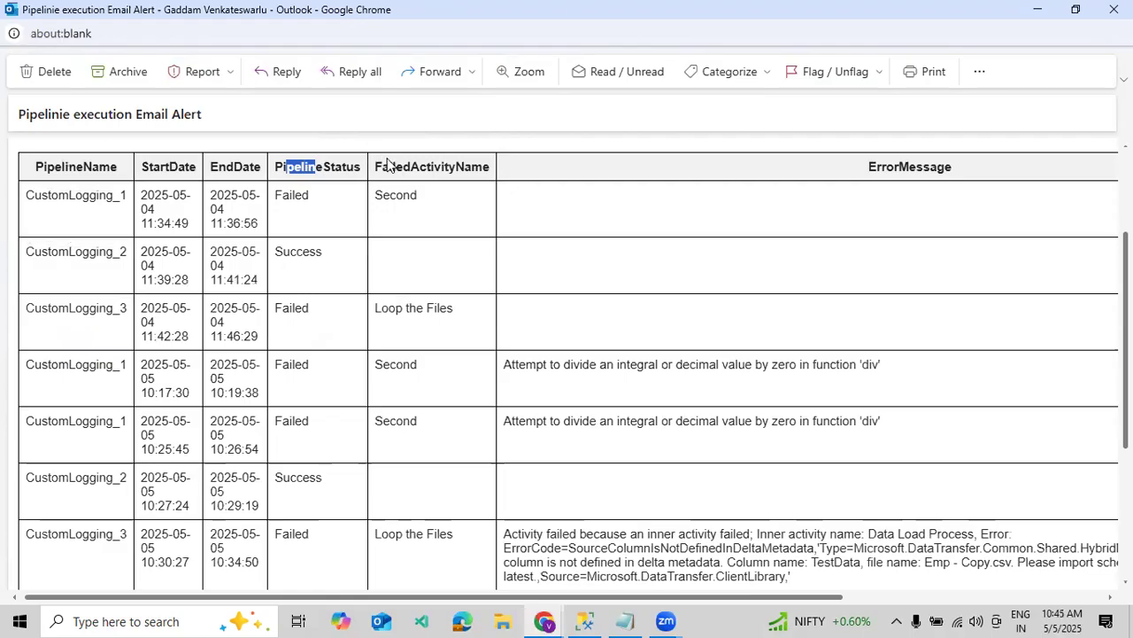
drag(395, 166, 472, 167)
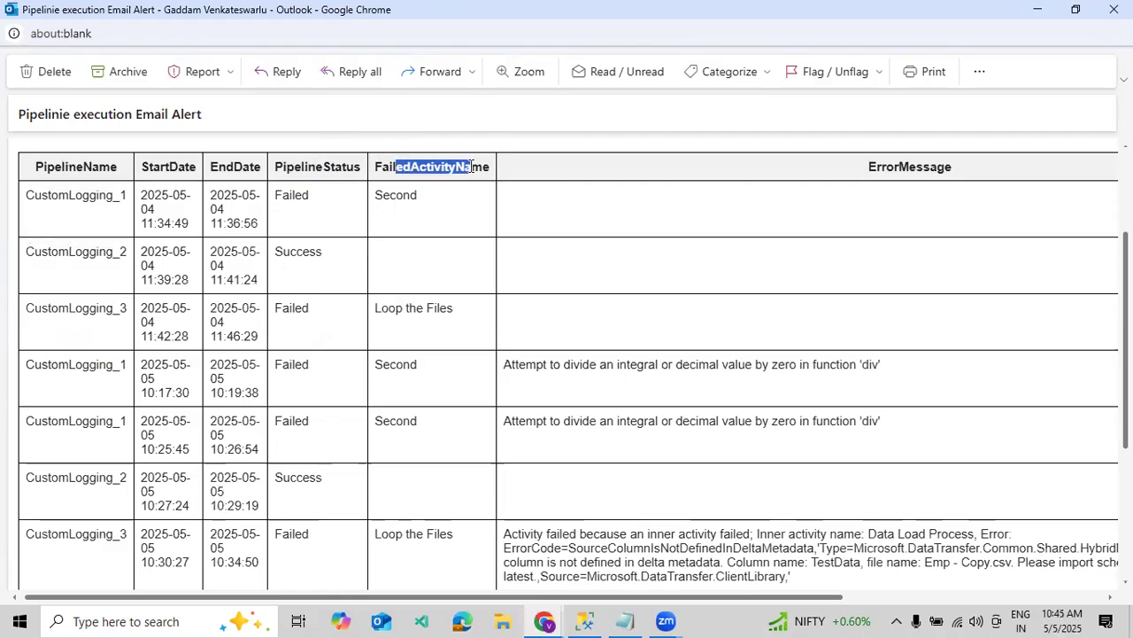
click(863, 598)
mouse_move(863, 598)
mouse_down()
mouse_move(786, 600)
mouse_move(858, 600)
mouse_up()
scroll(1038, 266, down, 3)
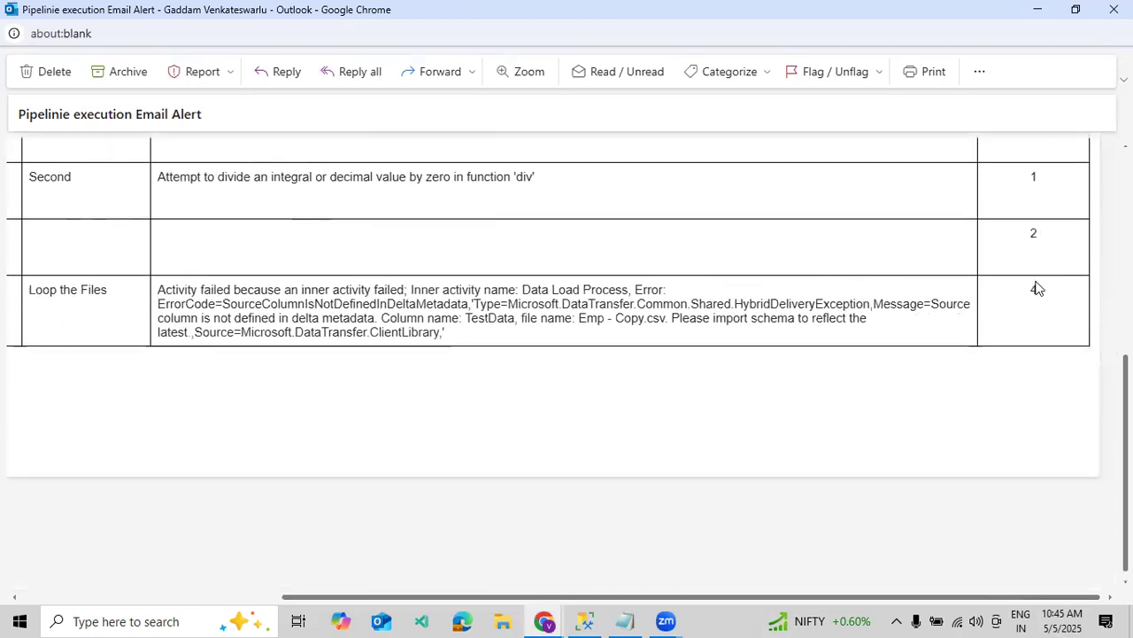
scroll(820, 417, up, 4)
drag(585, 600, 240, 591)
click(257, 201)
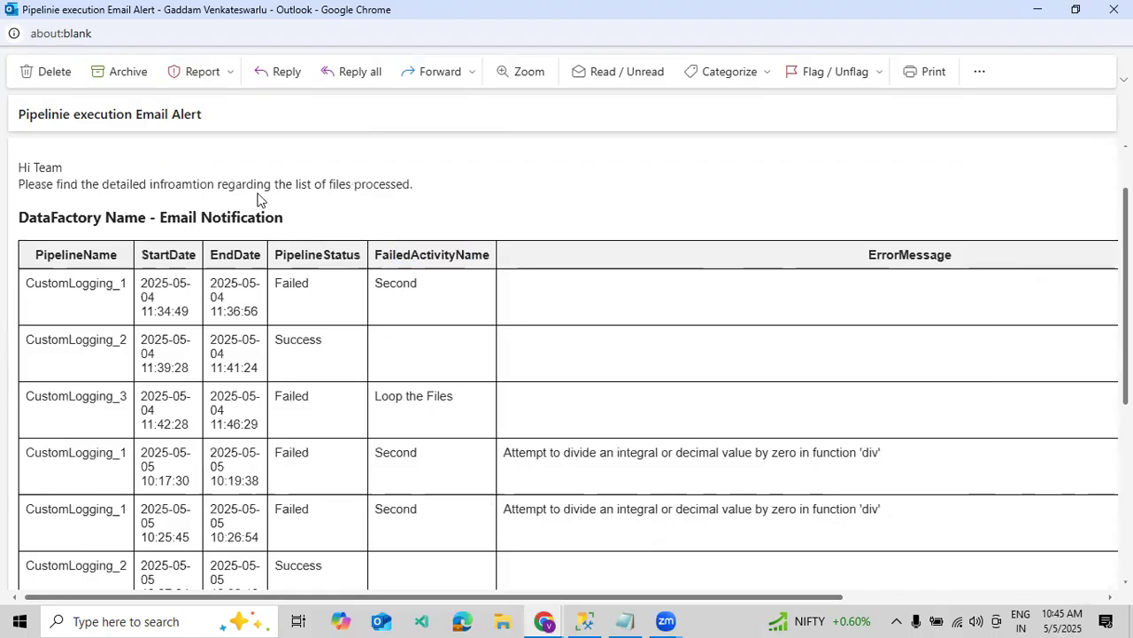
scroll(404, 301, up, 1)
scroll(405, 302, down, 2)
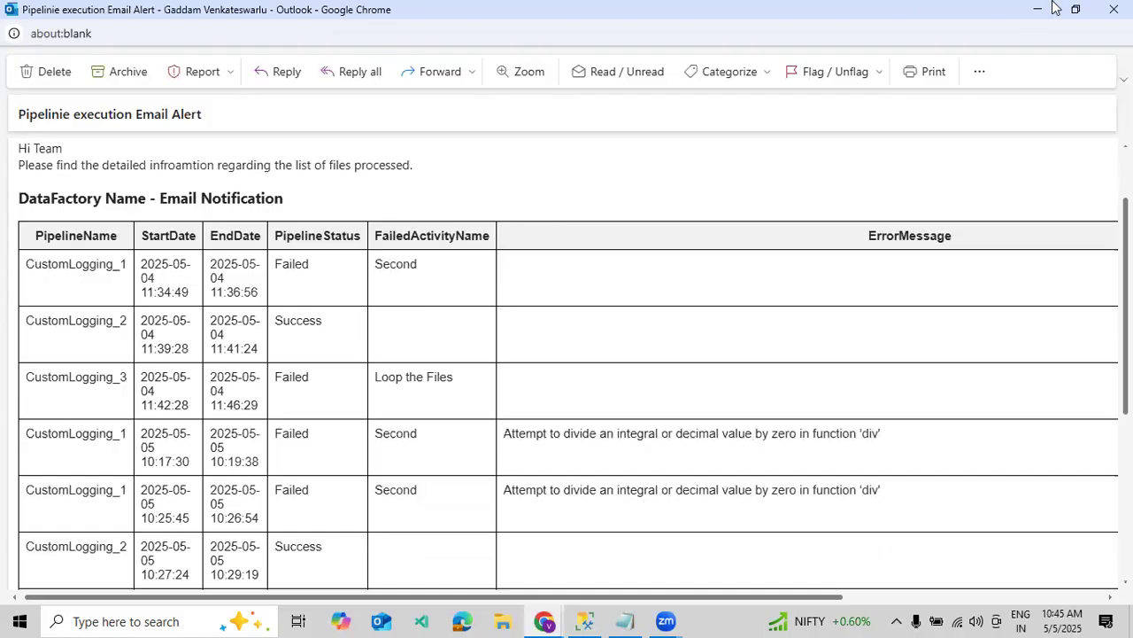
click(1114, 9)
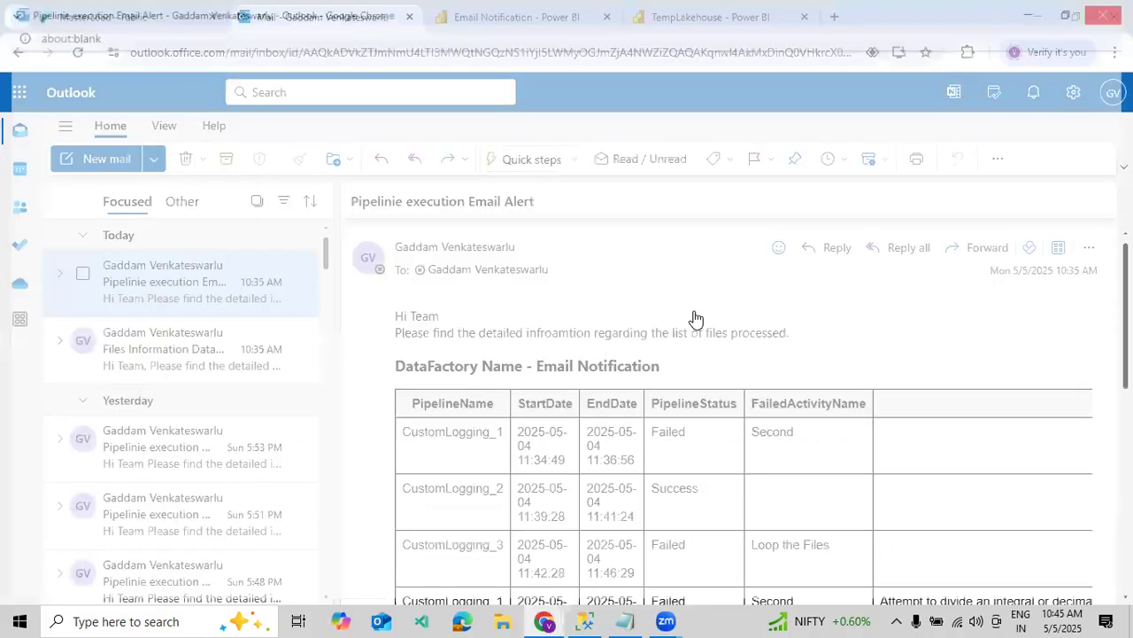
Step: Check the MasterLoad run output in Fabric, and switch to SQL Server Management Studio to rerun both SELECT queries
click(219, 359)
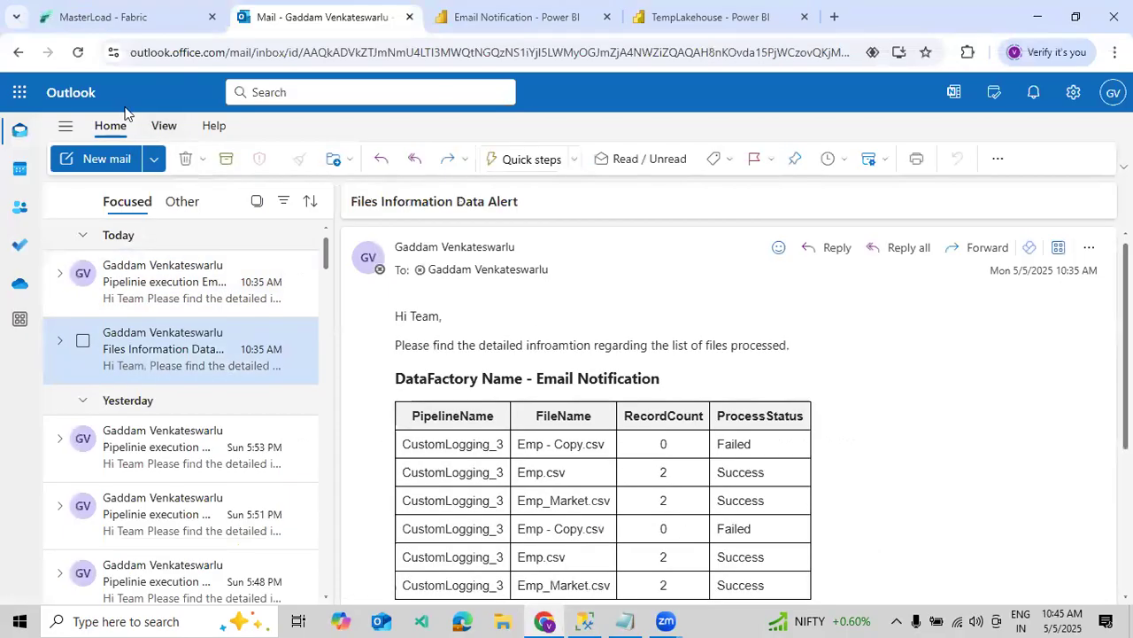
click(106, 17)
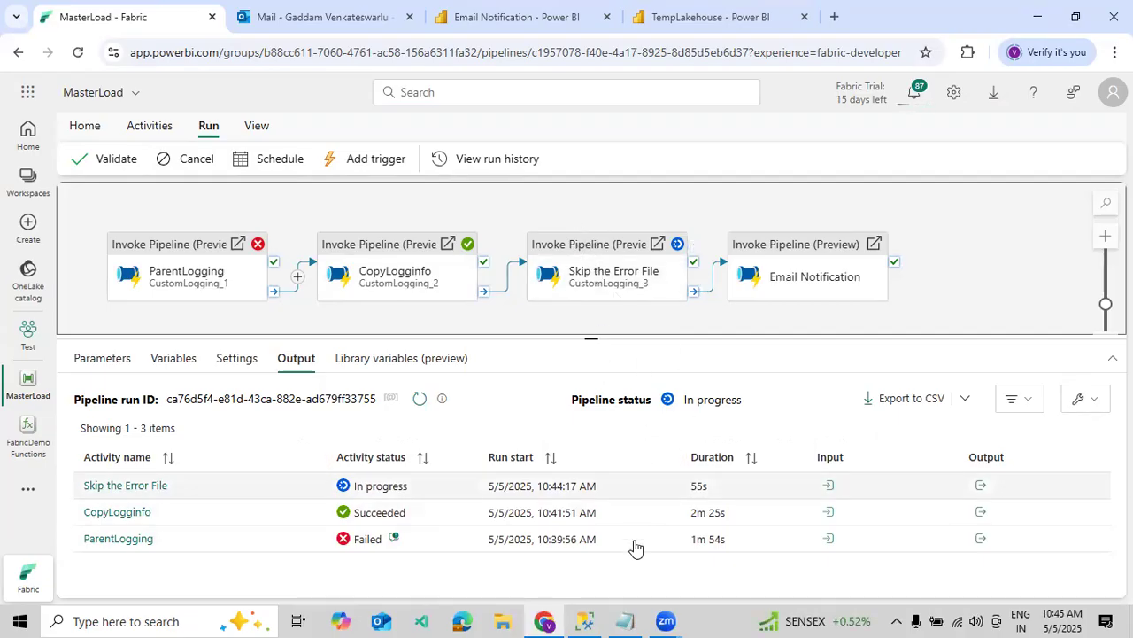
click(585, 621)
click(263, 213)
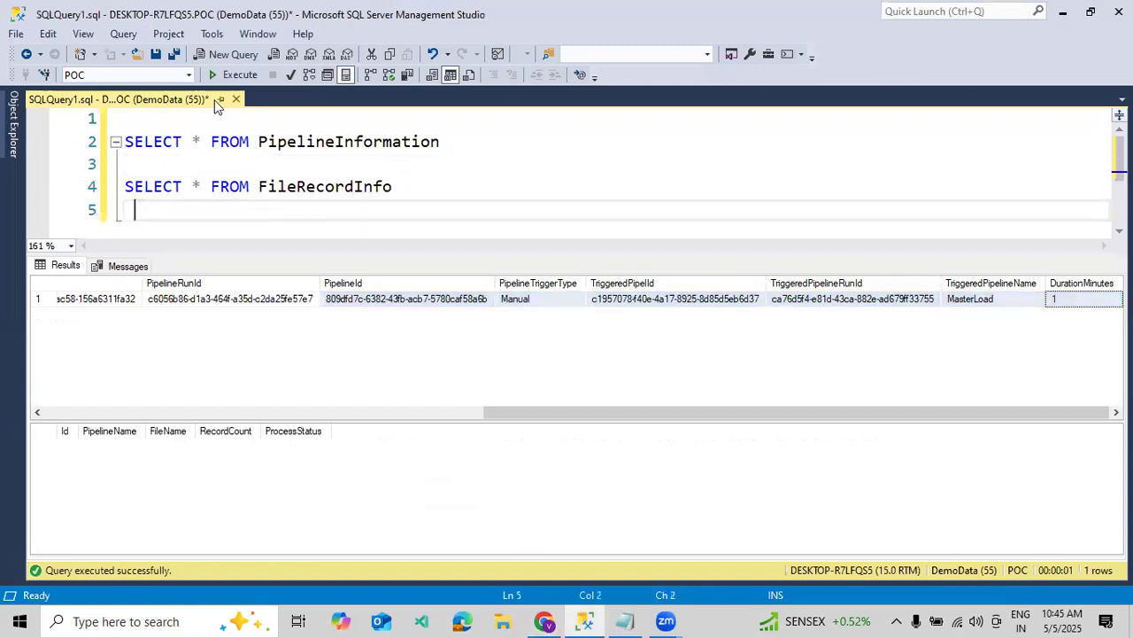
click(223, 76)
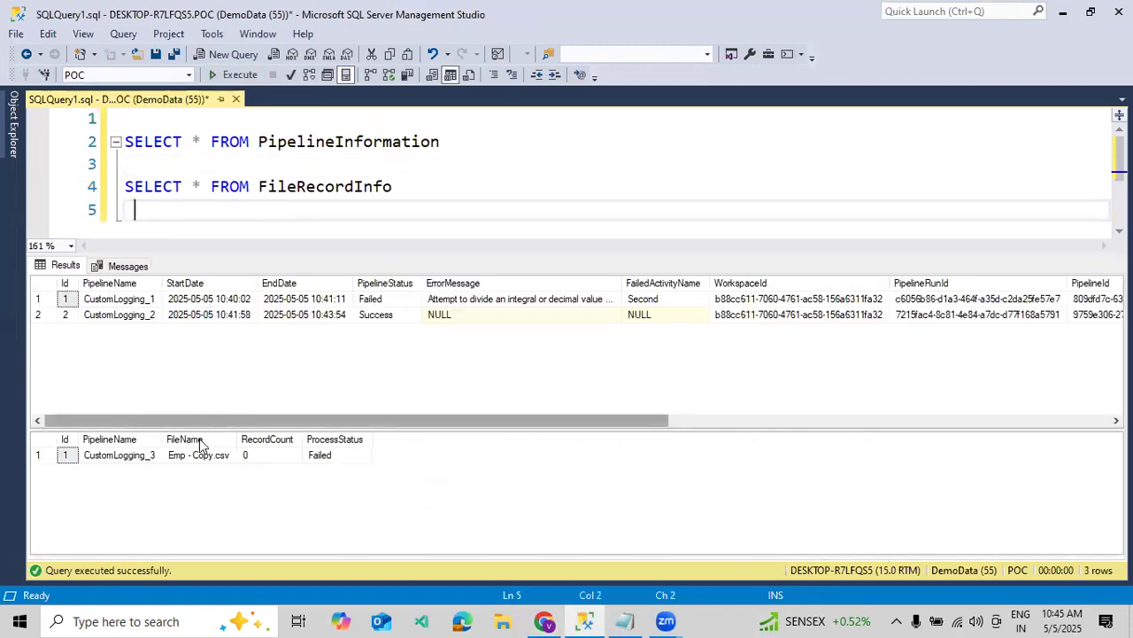
Step: Inspect the Emp - Copy.csv file record and the CustomLogging_1 and CustomLogging_2 log rows through their durations, and rerun both queries
drag(320, 457, 67, 460)
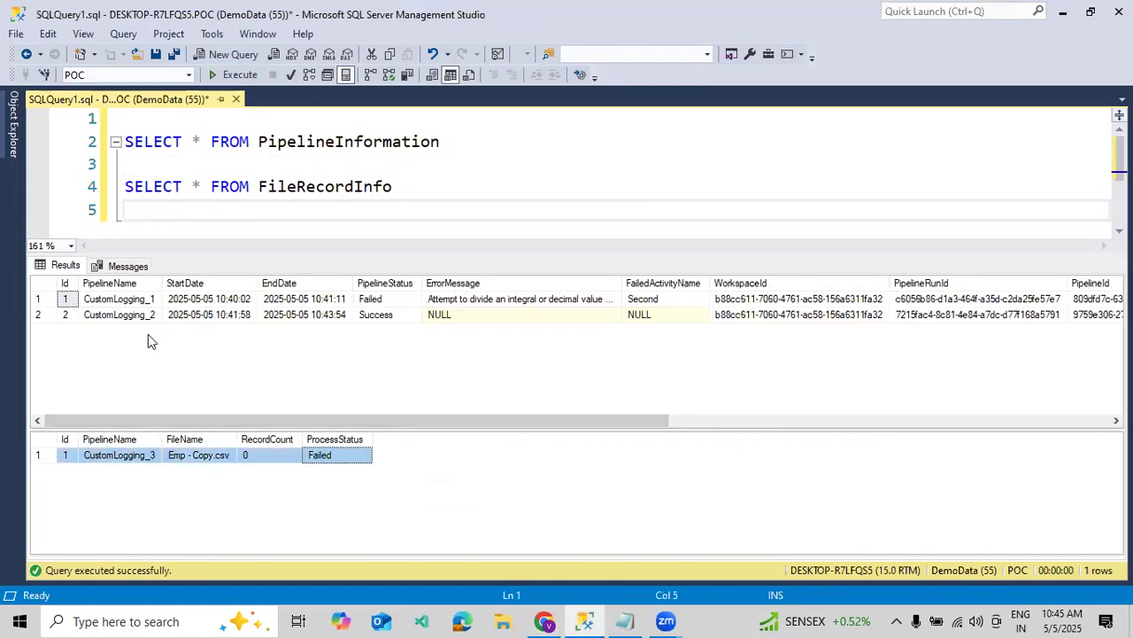
click(155, 303)
drag(451, 324, 390, 318)
click(694, 421)
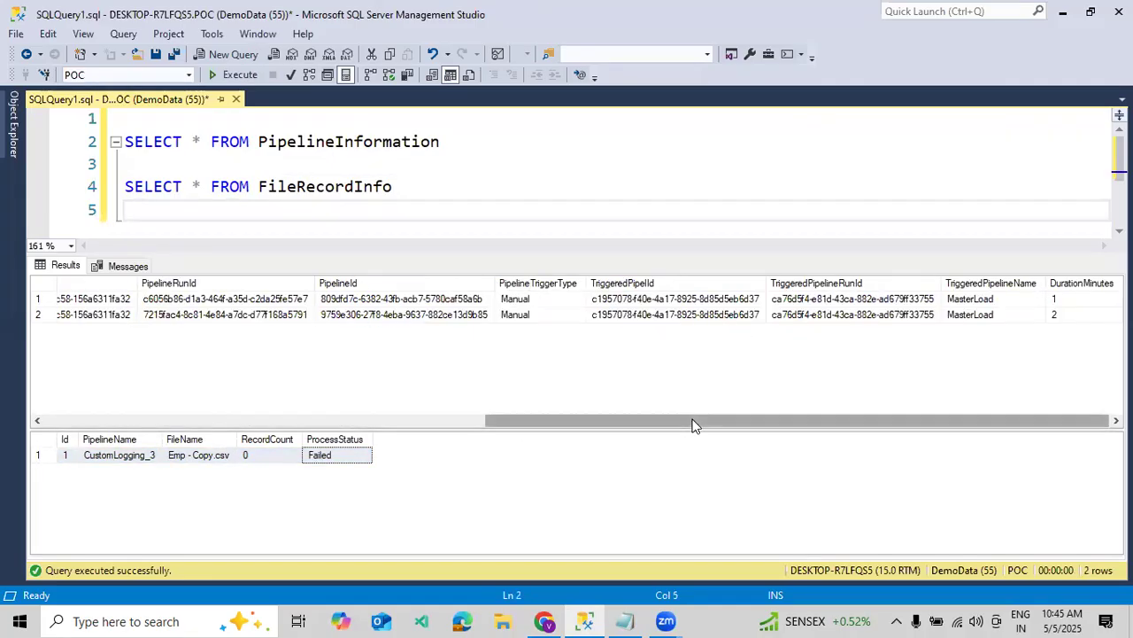
click(1075, 300)
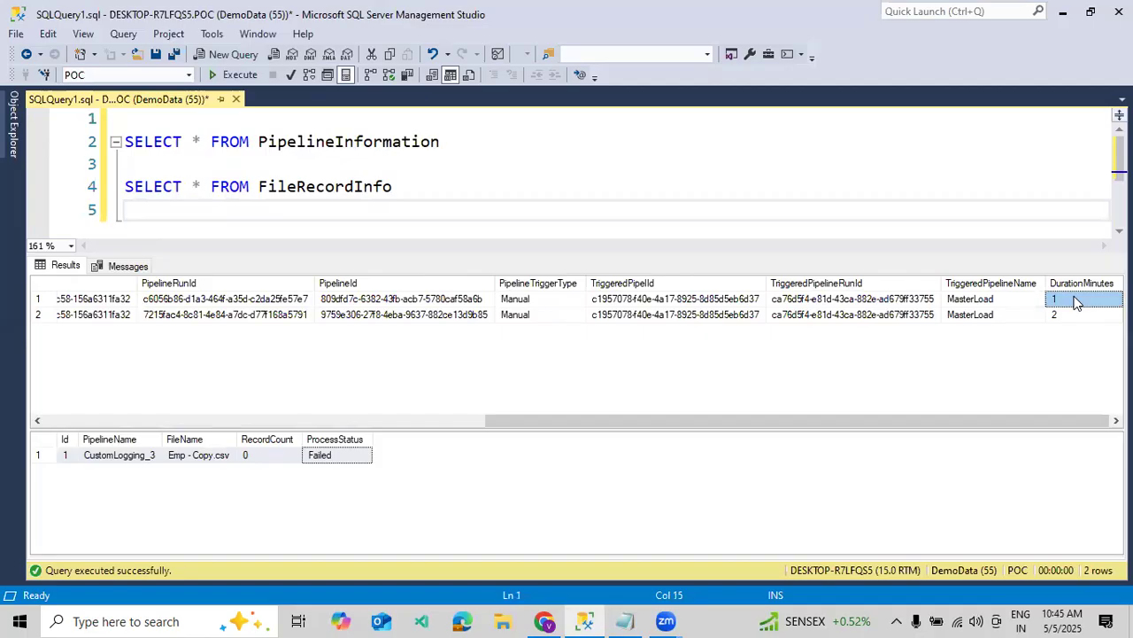
click(1069, 315)
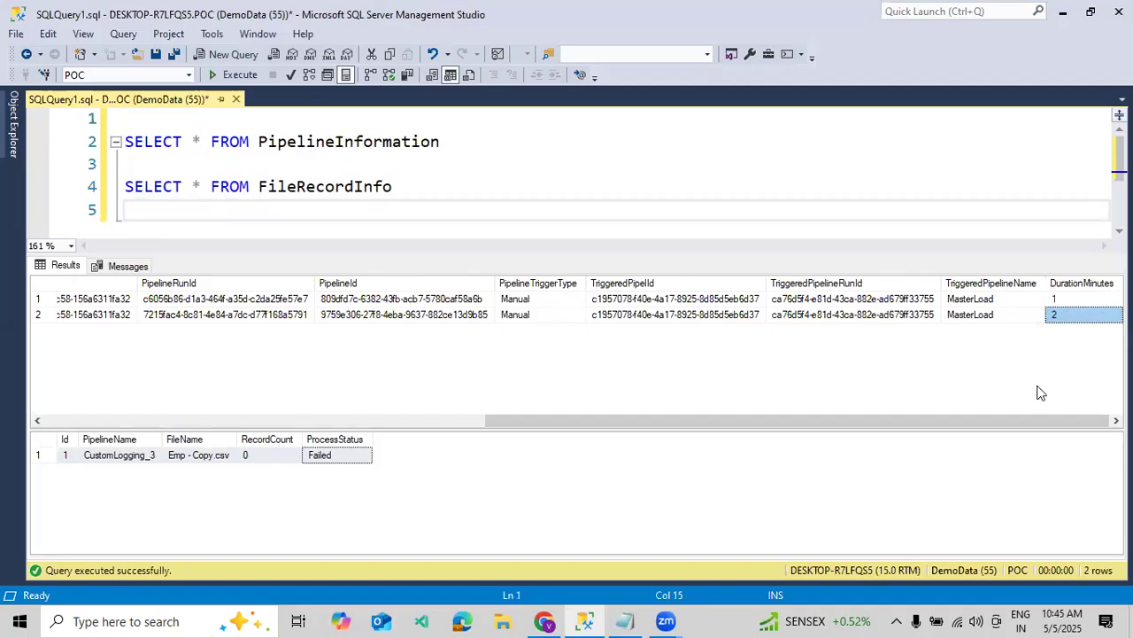
drag(1029, 419, 485, 391)
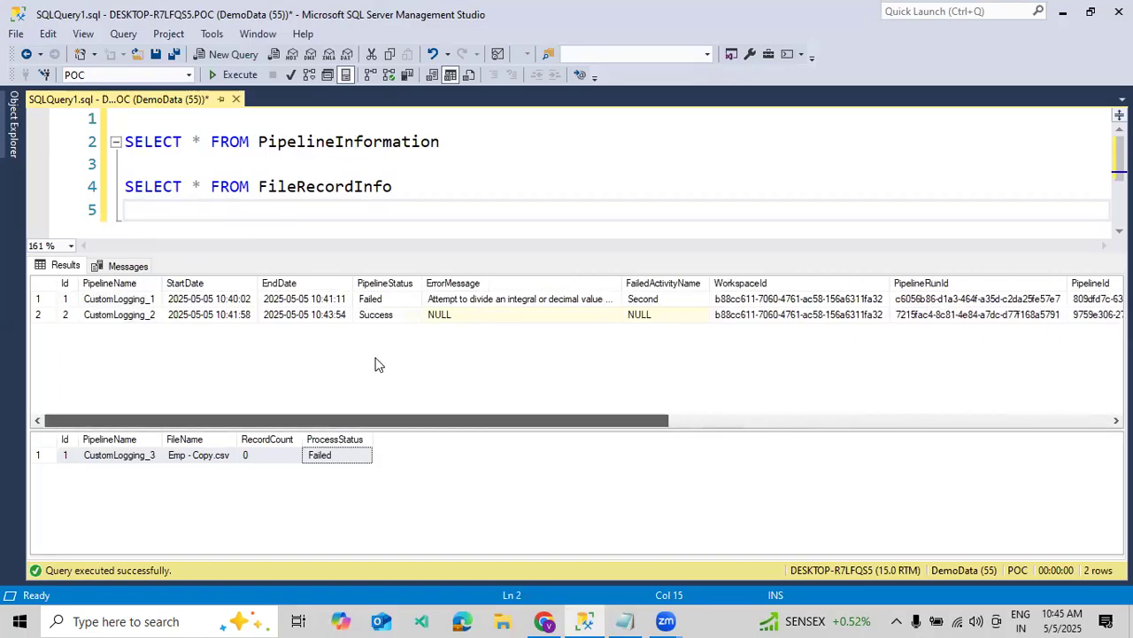
drag(159, 315, 795, 310)
click(722, 213)
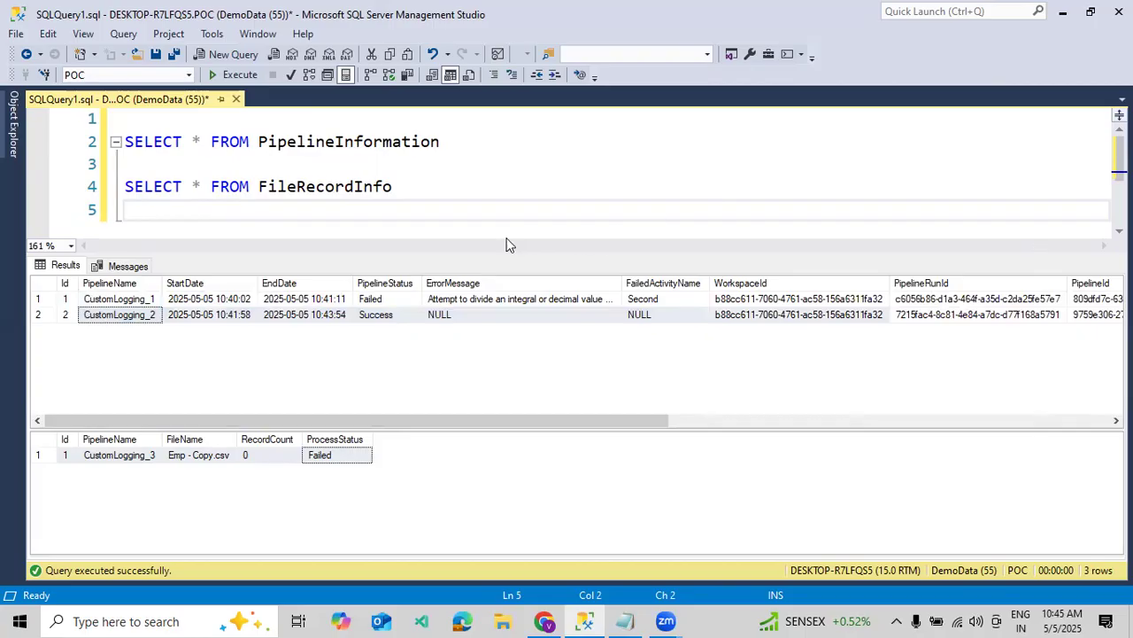
click(235, 74)
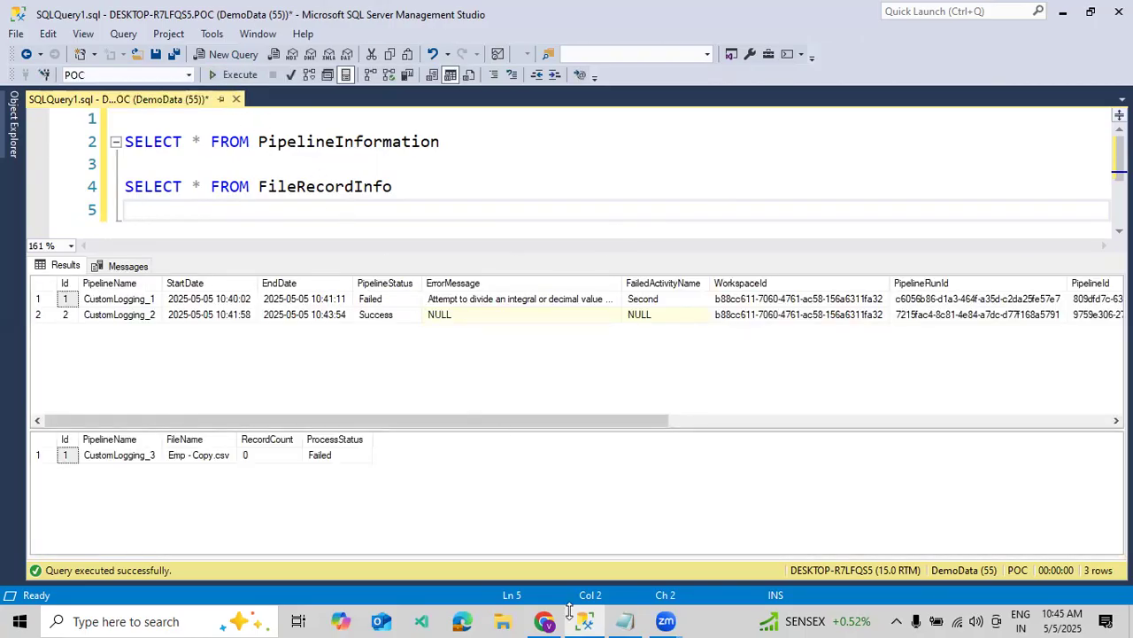
Step: Switch to the browser and refresh the MasterLoad activity runs, and return to SQL Server Management Studio to rerun both SELECT queries
click(544, 621)
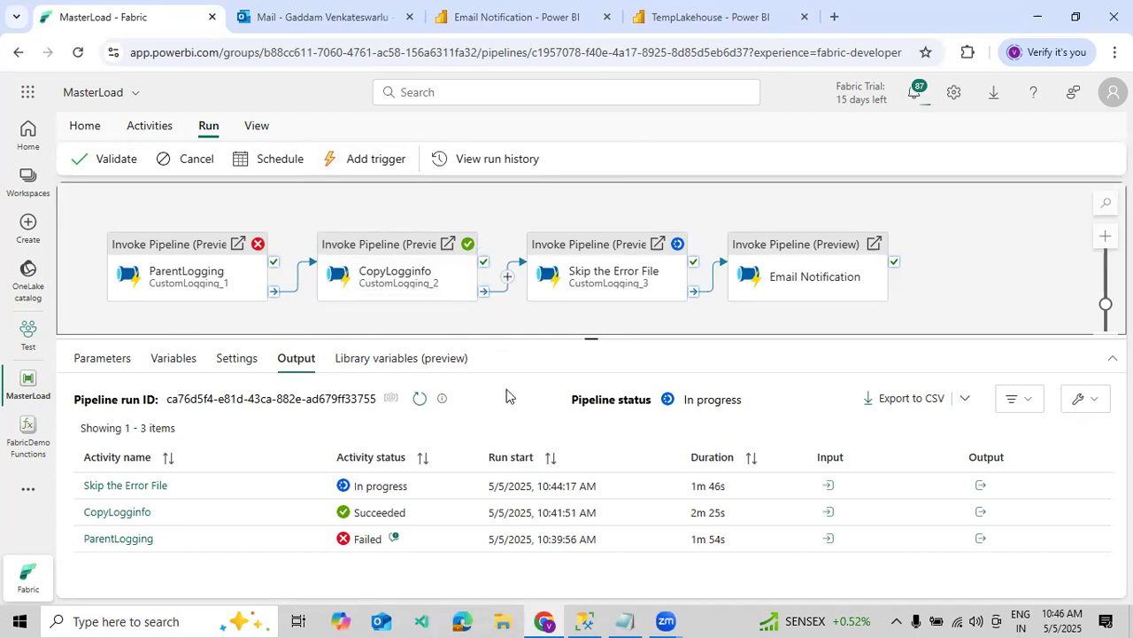
click(412, 398)
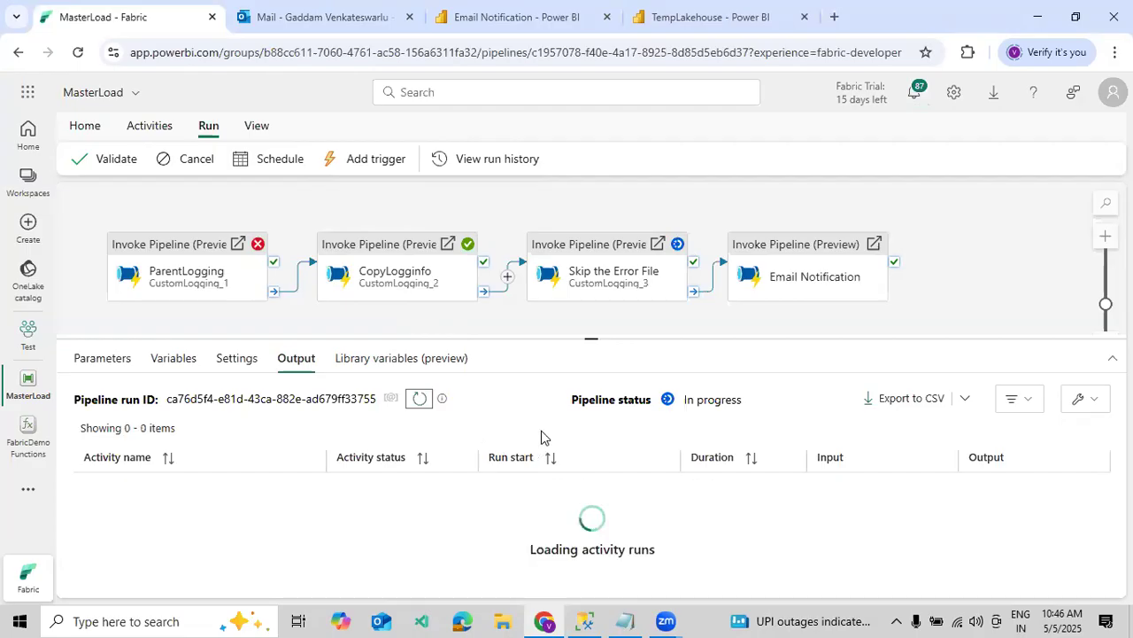
click(602, 618)
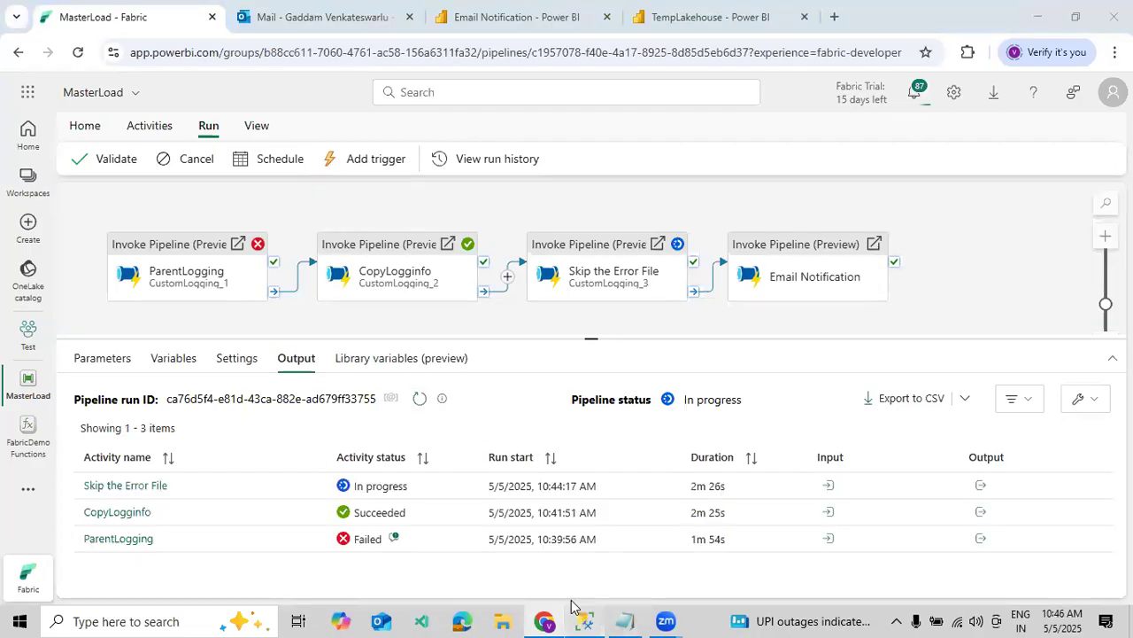
click(241, 79)
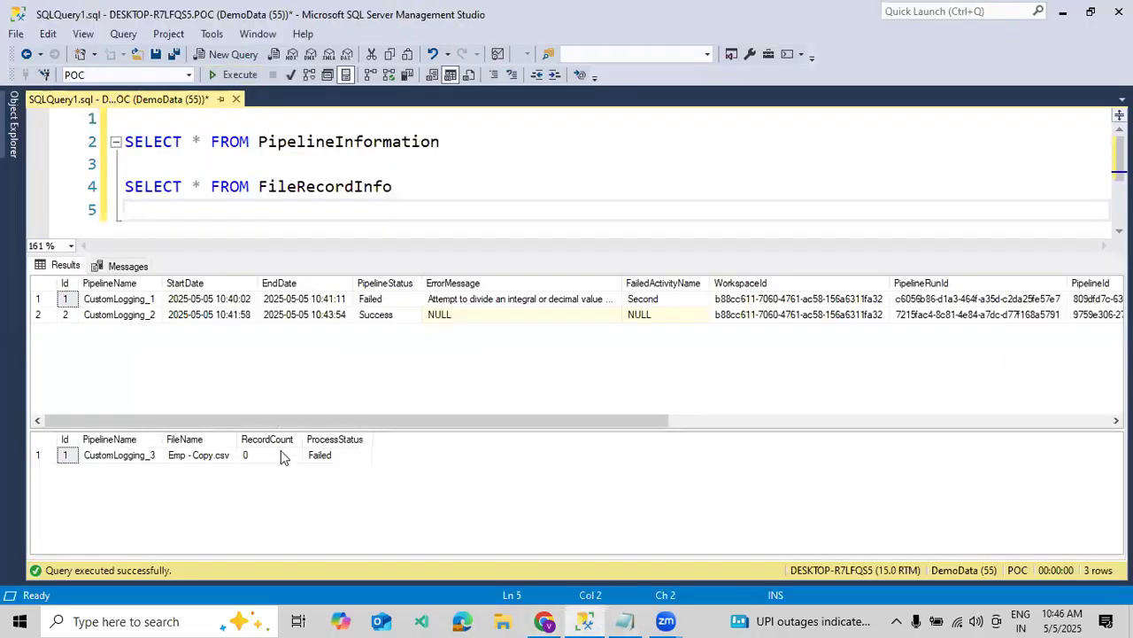
Step: Inspect the Emp - Copy.csv file record from pipeline name through process status, and rerun both SELECT queries
click(312, 468)
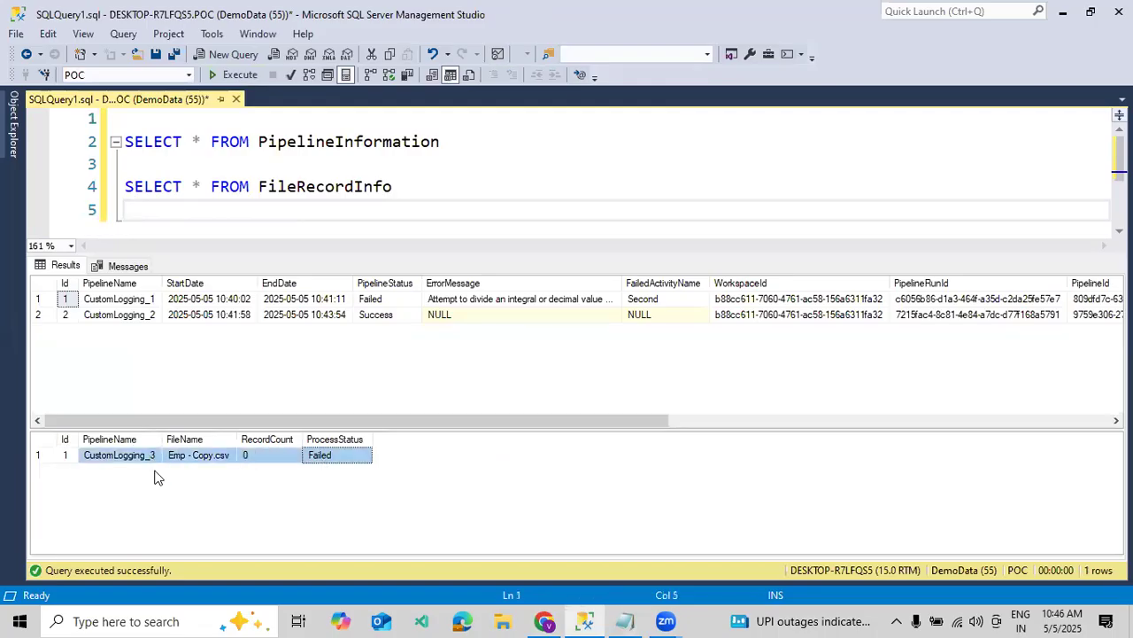
click(215, 367)
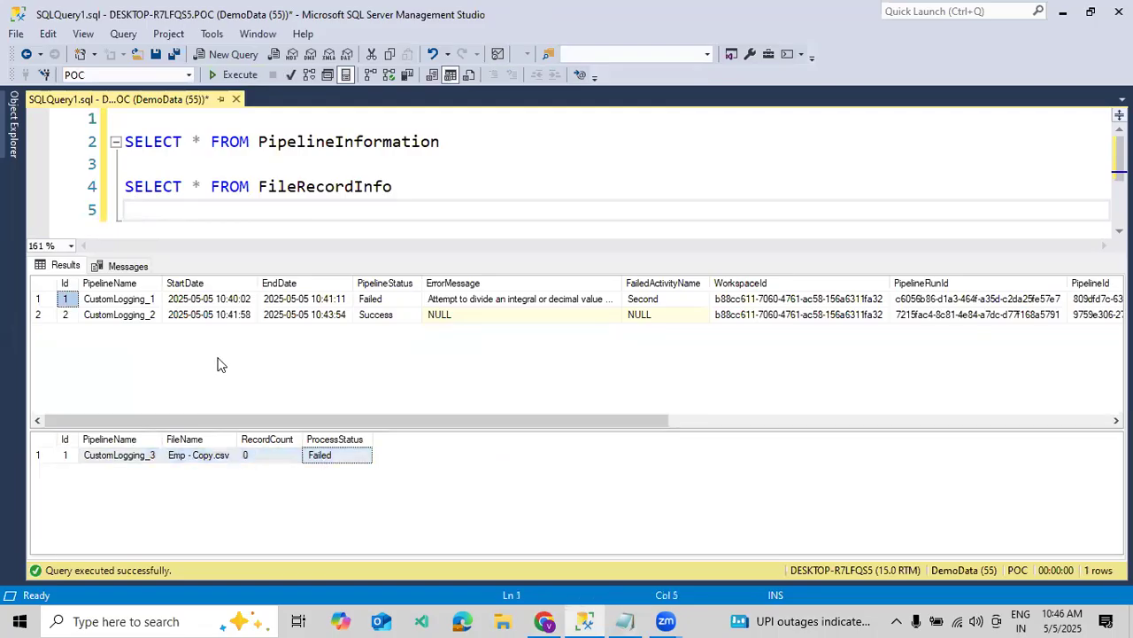
click(239, 76)
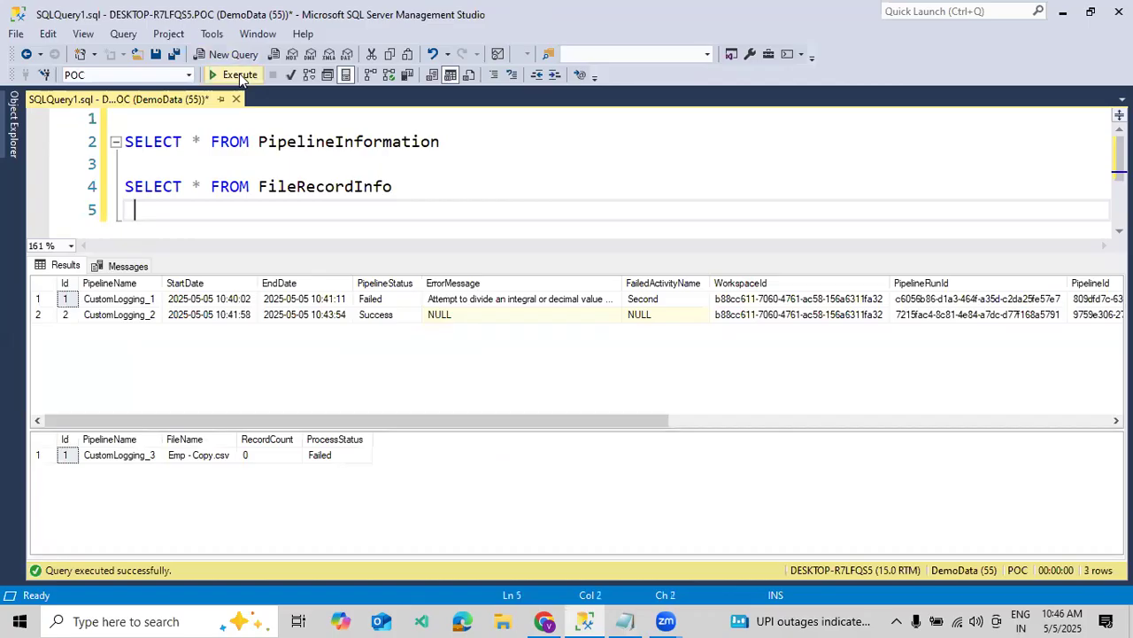
Step: Refresh the MasterLoad activity runs in the browser, and return to SQL Server Management Studio to rerun both SELECT queries
click(543, 621)
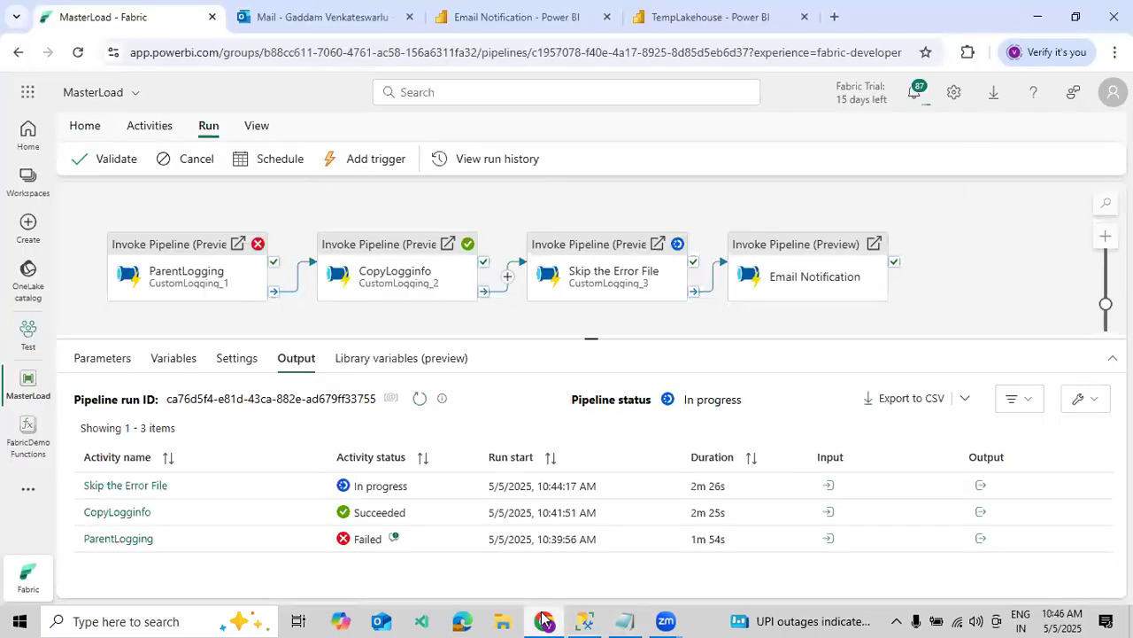
click(414, 403)
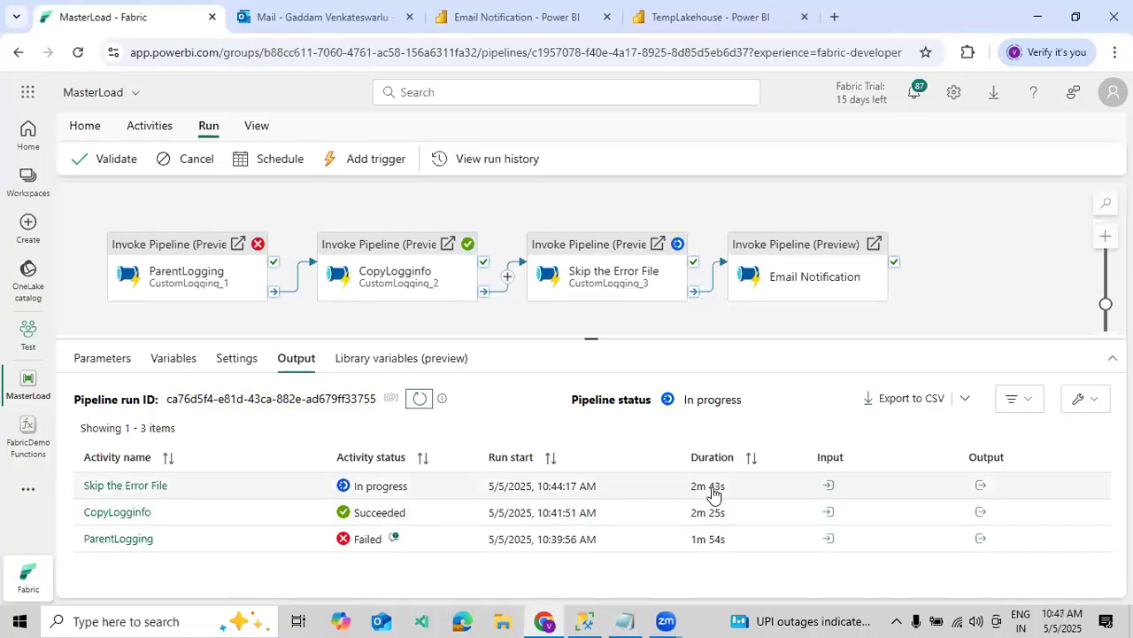
click(625, 621)
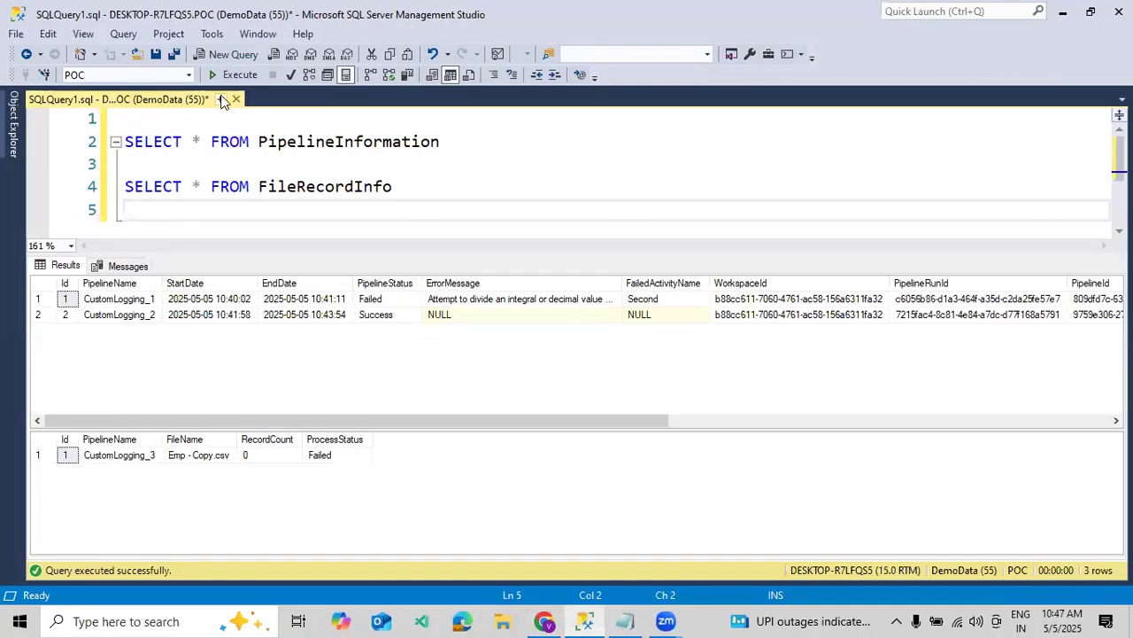
click(234, 74)
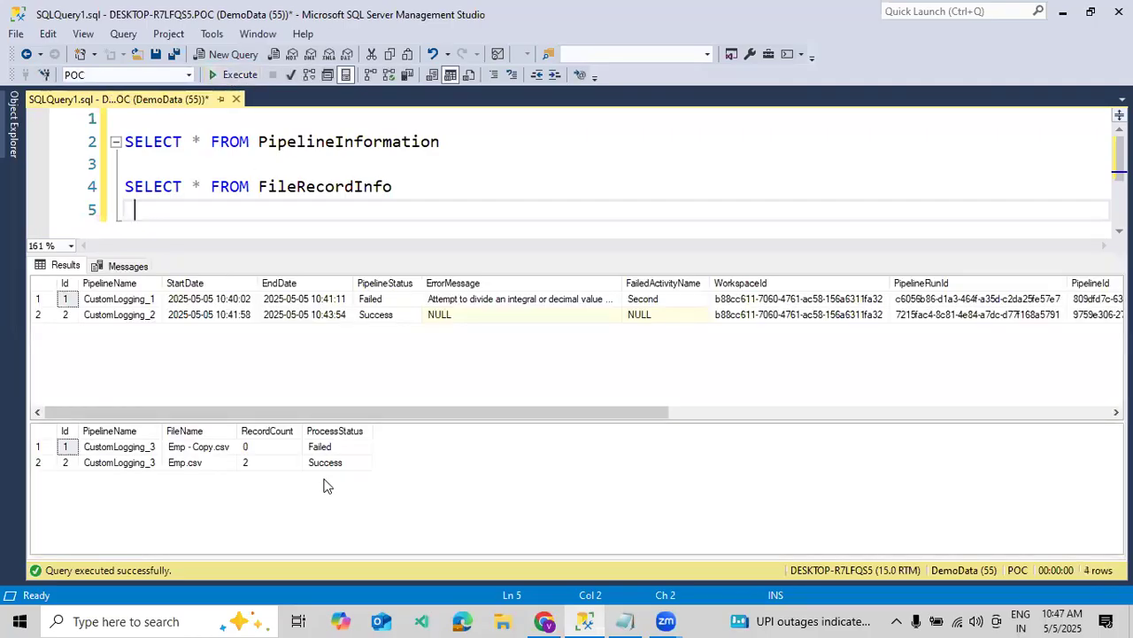
Step: Inspect the Emp - Copy.csv and Emp.csv rows in the FileRecordInfo results, and rerun both queries
drag(320, 464, 99, 454)
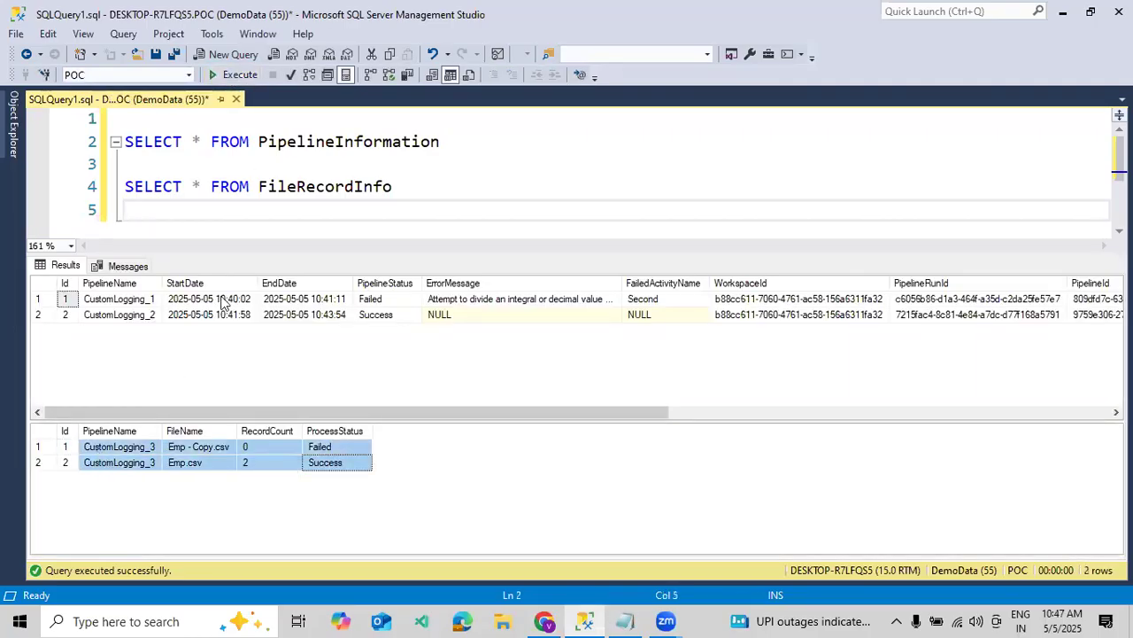
click(259, 186)
click(247, 76)
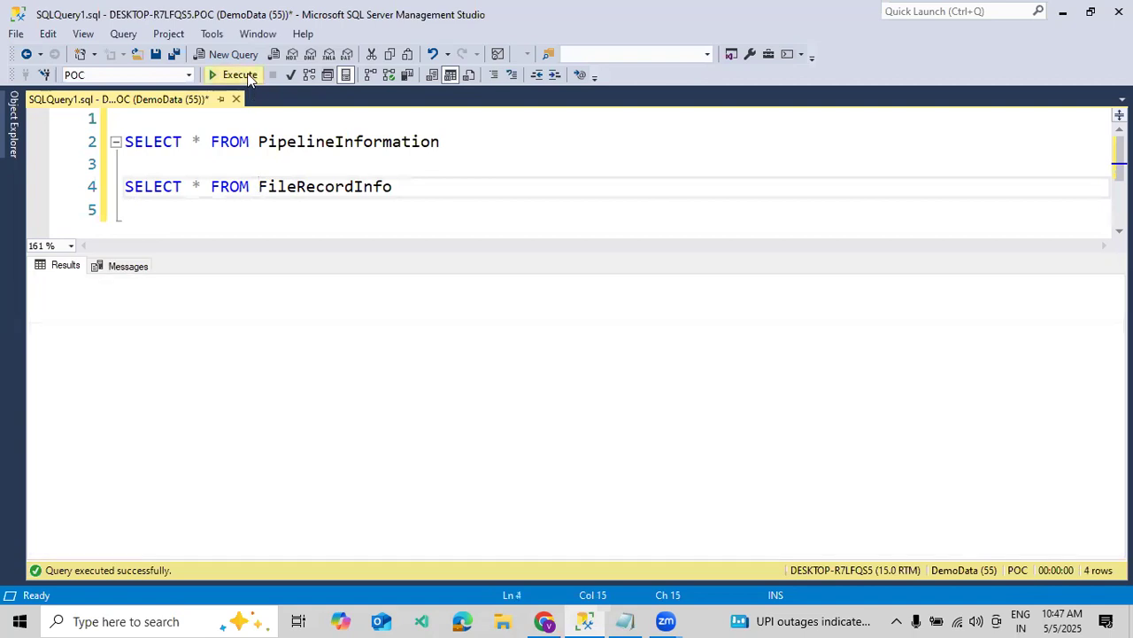
Step: Switch to the browser and refresh the MasterLoad run output twice, and rerun both queries in SQL Server Management Studio
click(549, 620)
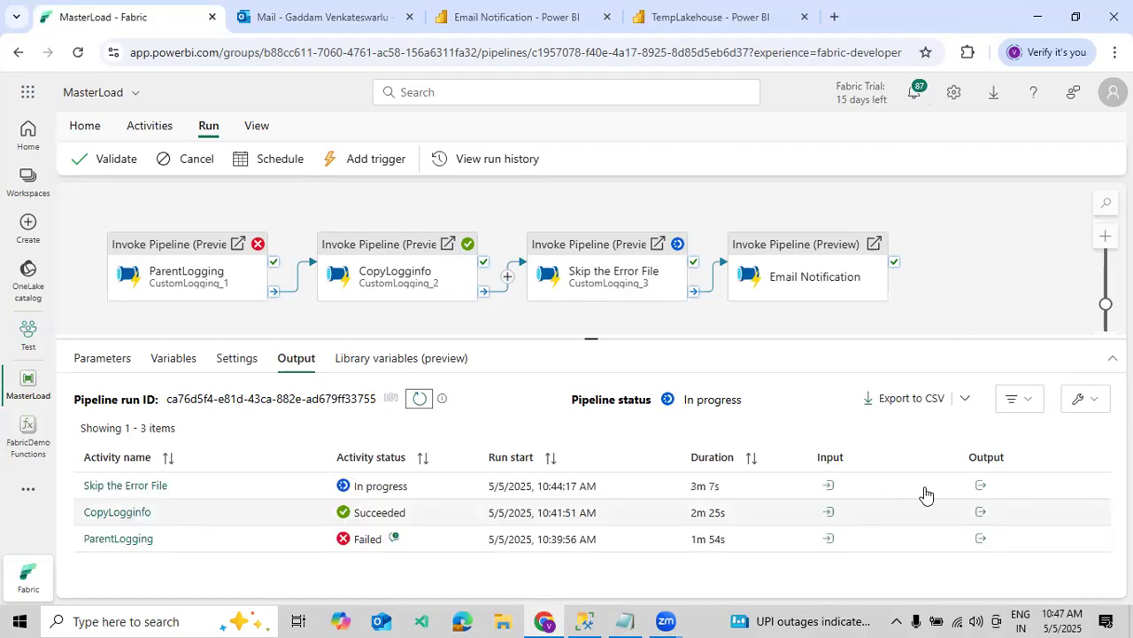
click(418, 398)
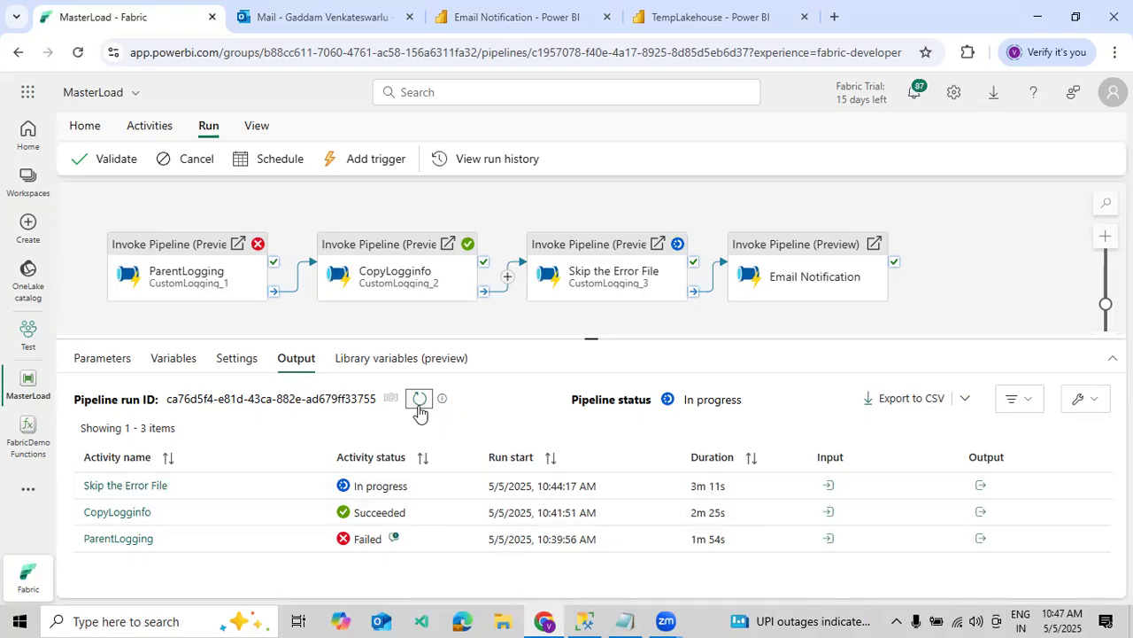
click(420, 398)
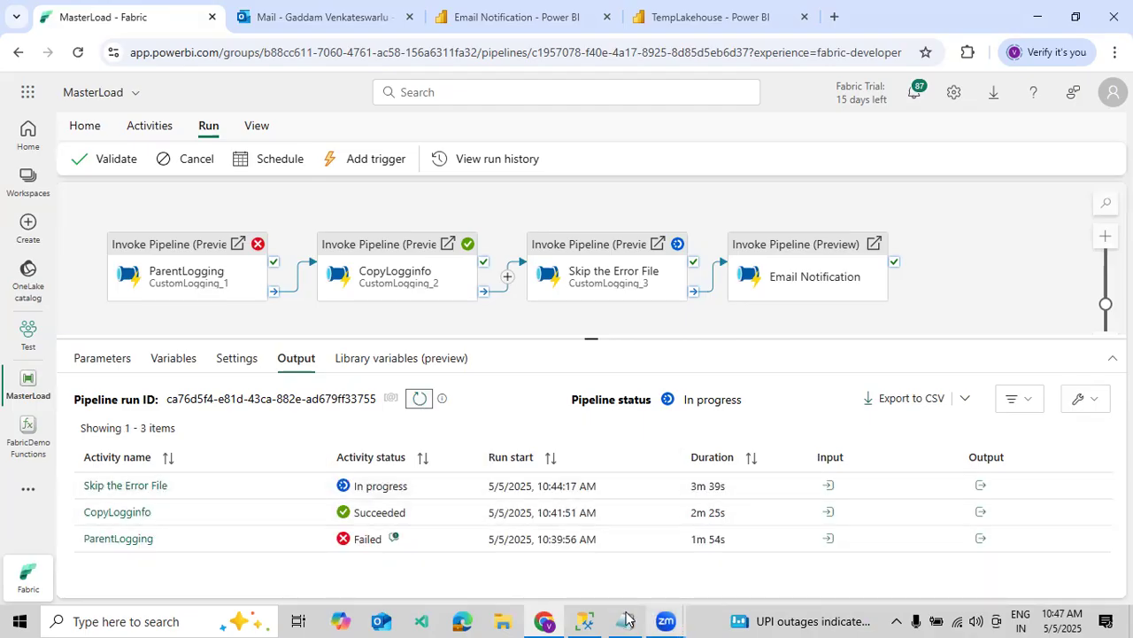
click(594, 619)
click(237, 78)
click(237, 78)
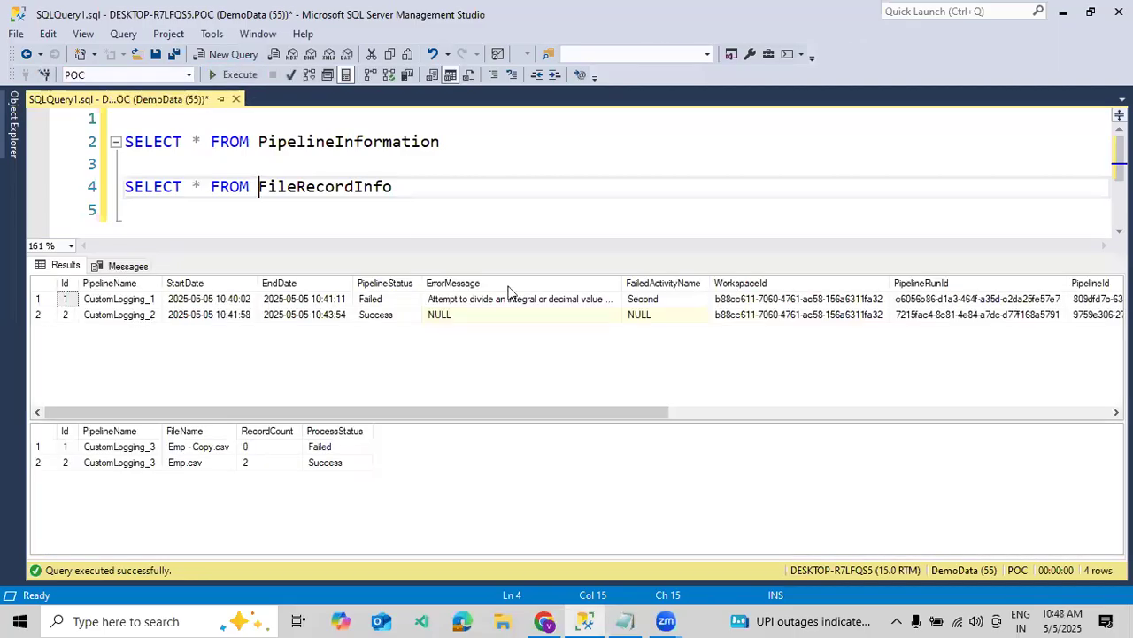
Step: Look across the columns of the PipelineInformation results, and select both SELECT statements to run them again
click(725, 414)
drag(725, 413, 329, 413)
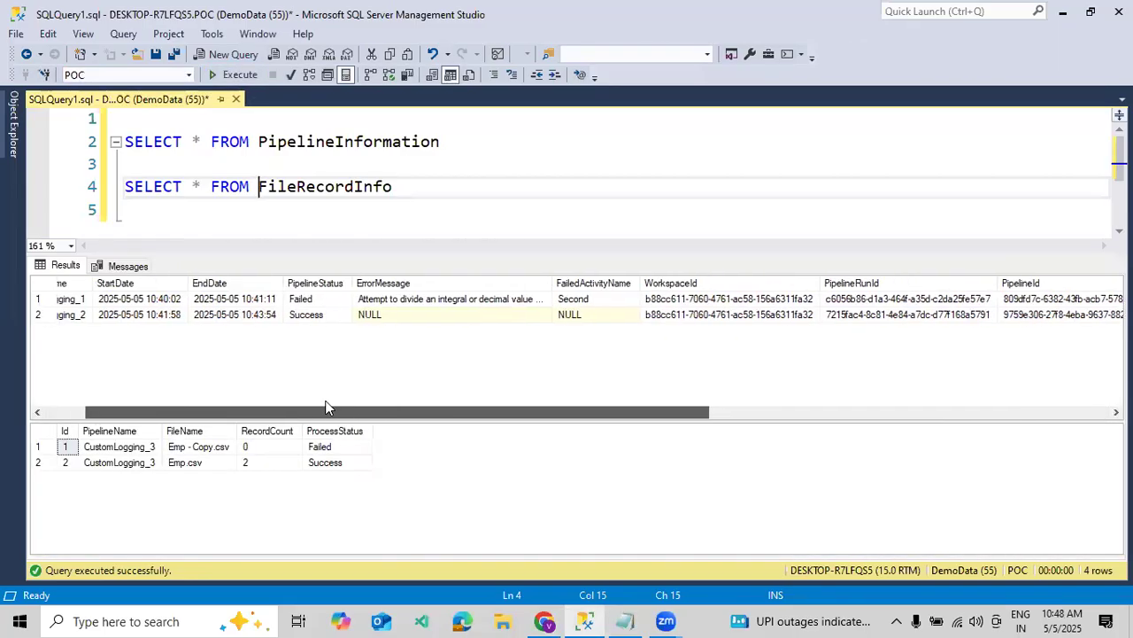
drag(408, 189, 42, 128)
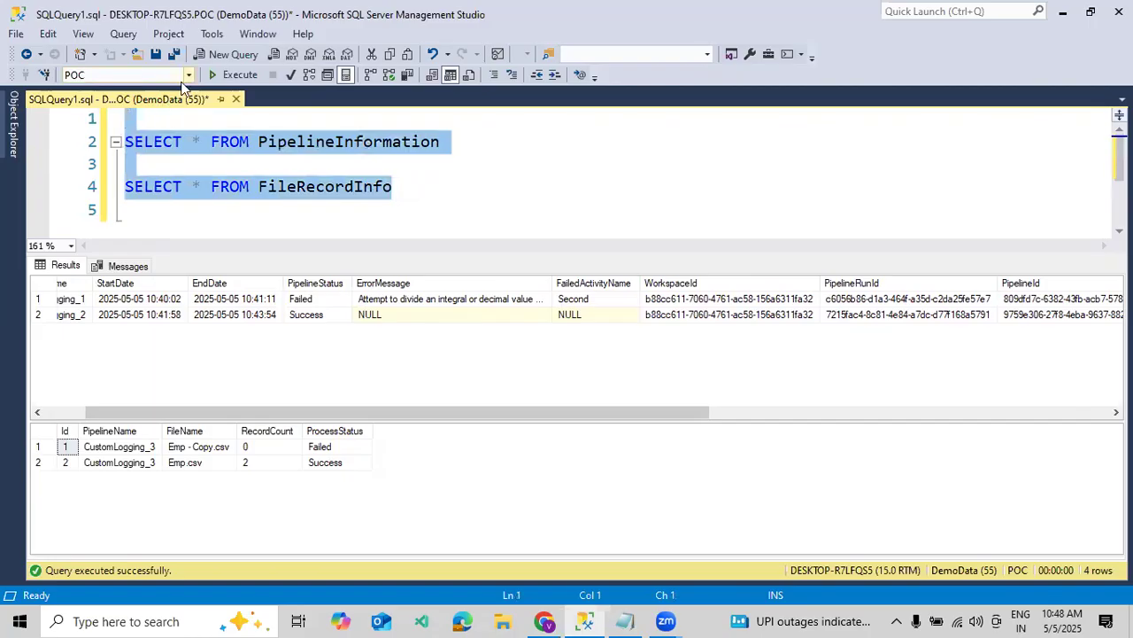
click(232, 75)
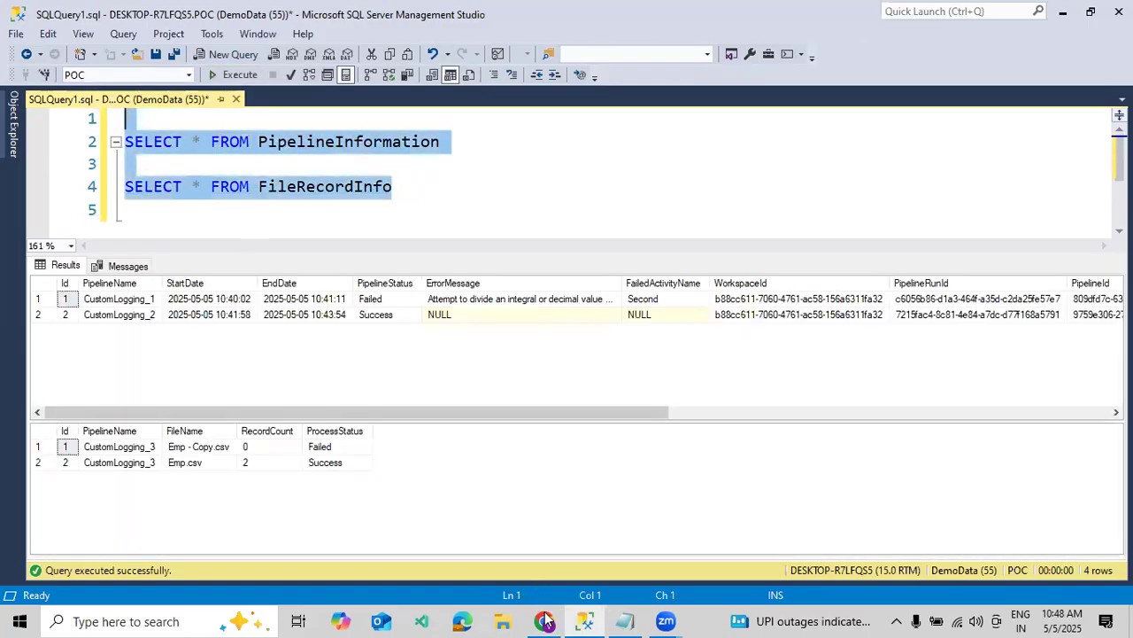
Step: Check the Skip the Error File activity in the refreshed MasterLoad output in the browser, and return to SQL Server Management Studio
click(545, 621)
click(511, 315)
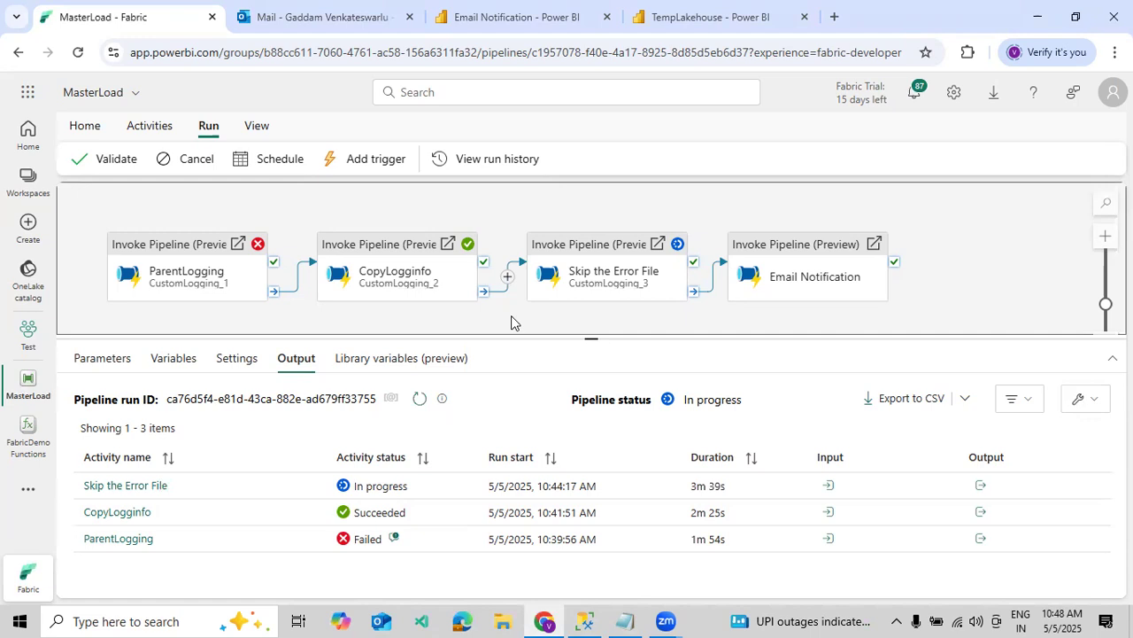
click(418, 398)
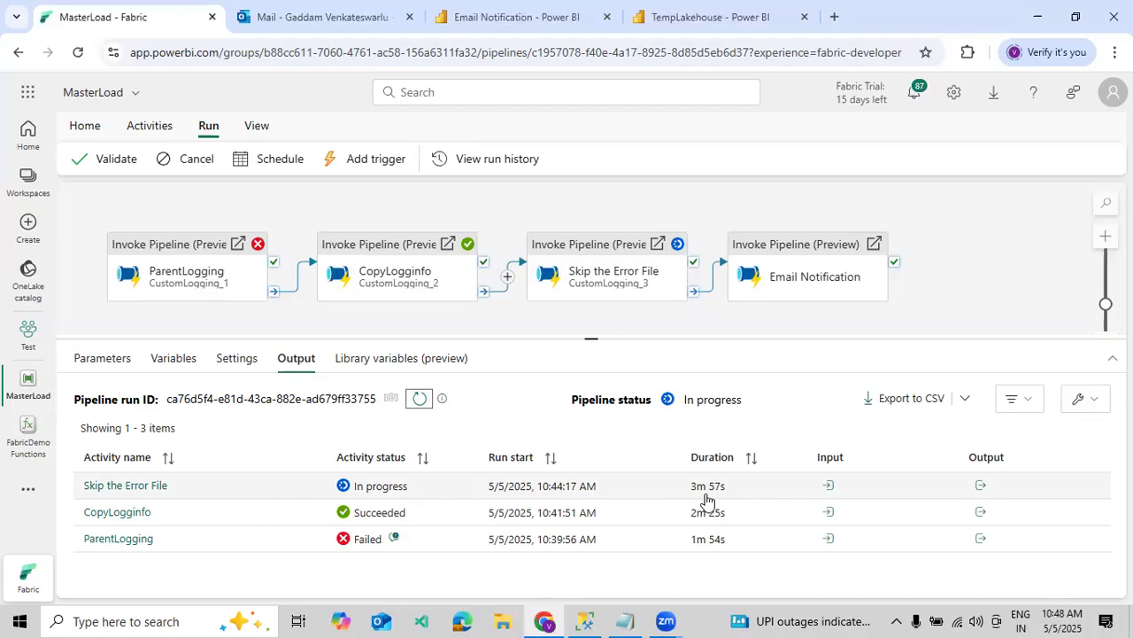
click(588, 620)
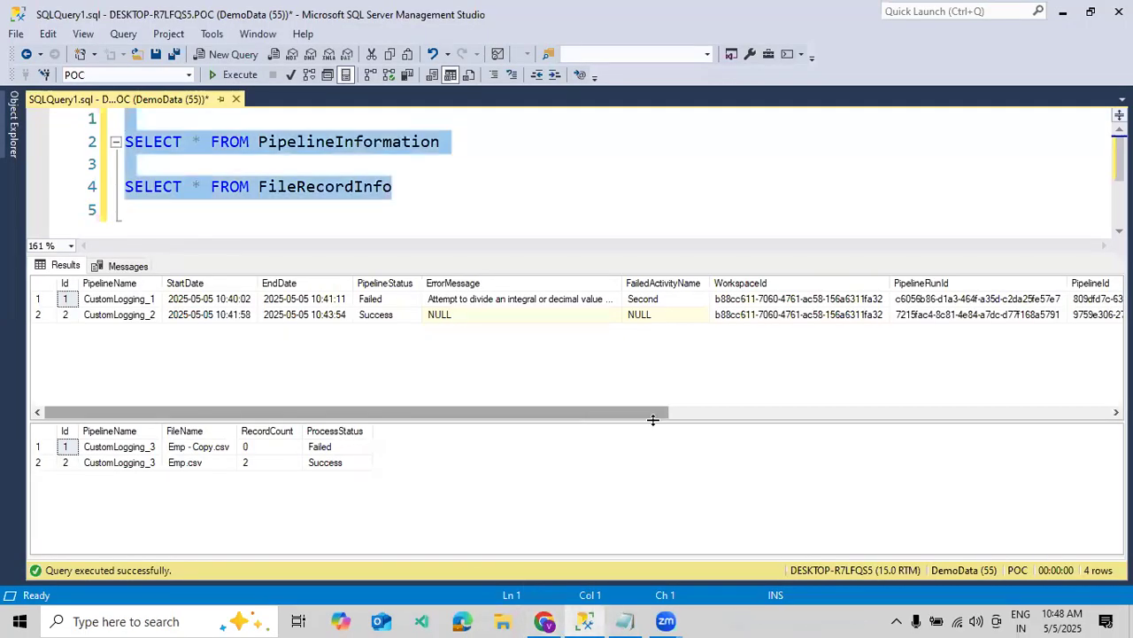
Step: Check the DurationMinutes values of the CustomLogging_1 and CustomLogging_2 rows, and rerun both SELECT queries
click(699, 413)
click(1063, 301)
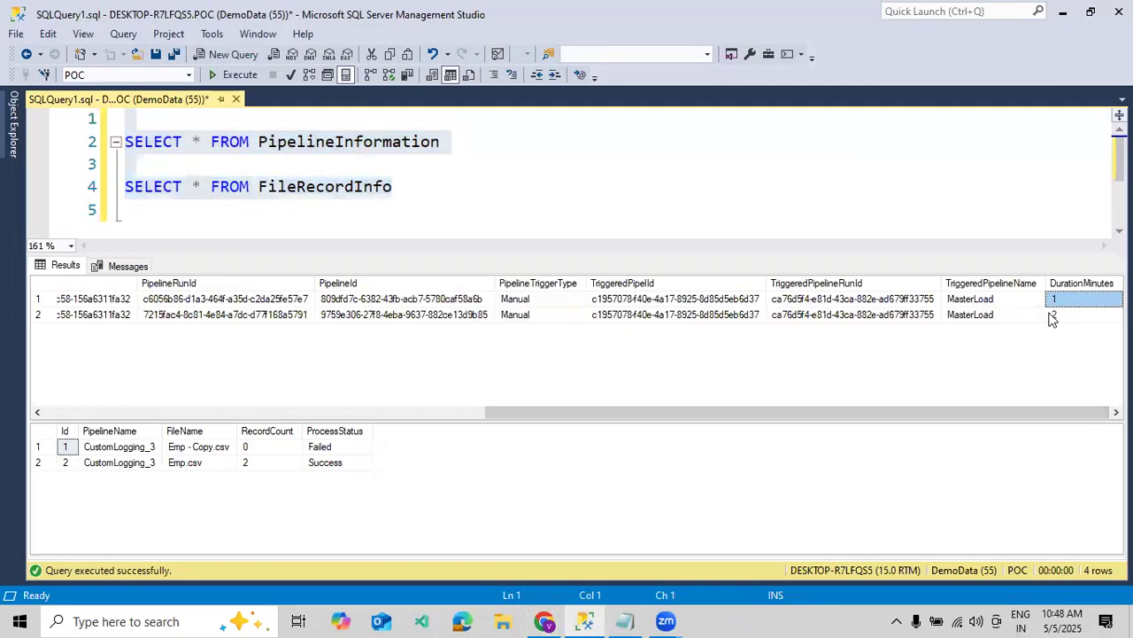
click(1052, 316)
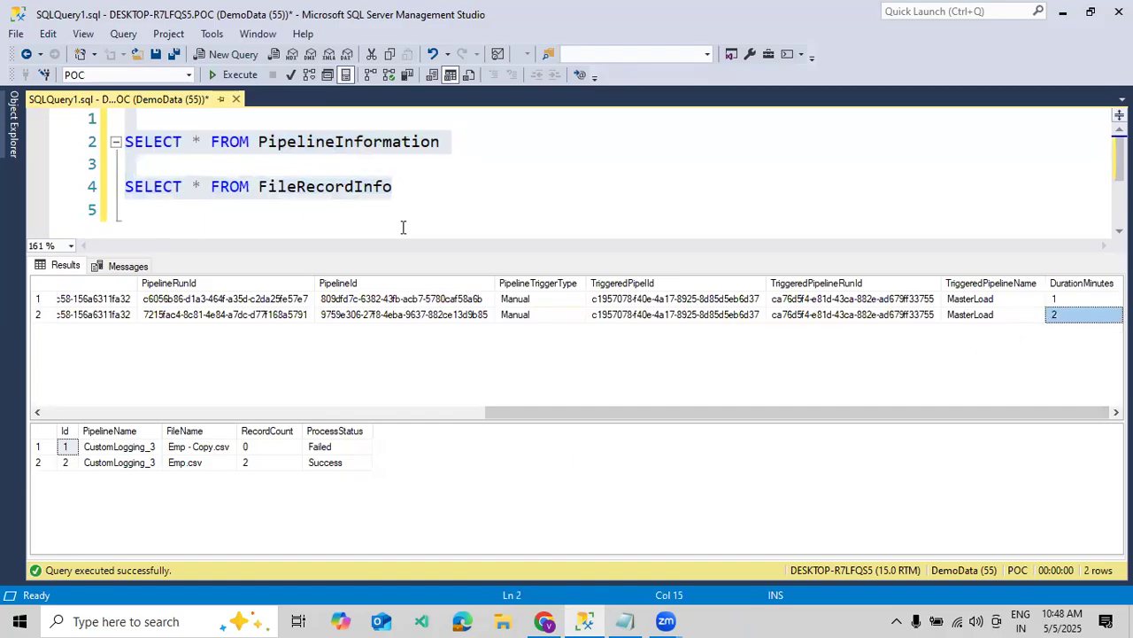
click(404, 187)
click(241, 77)
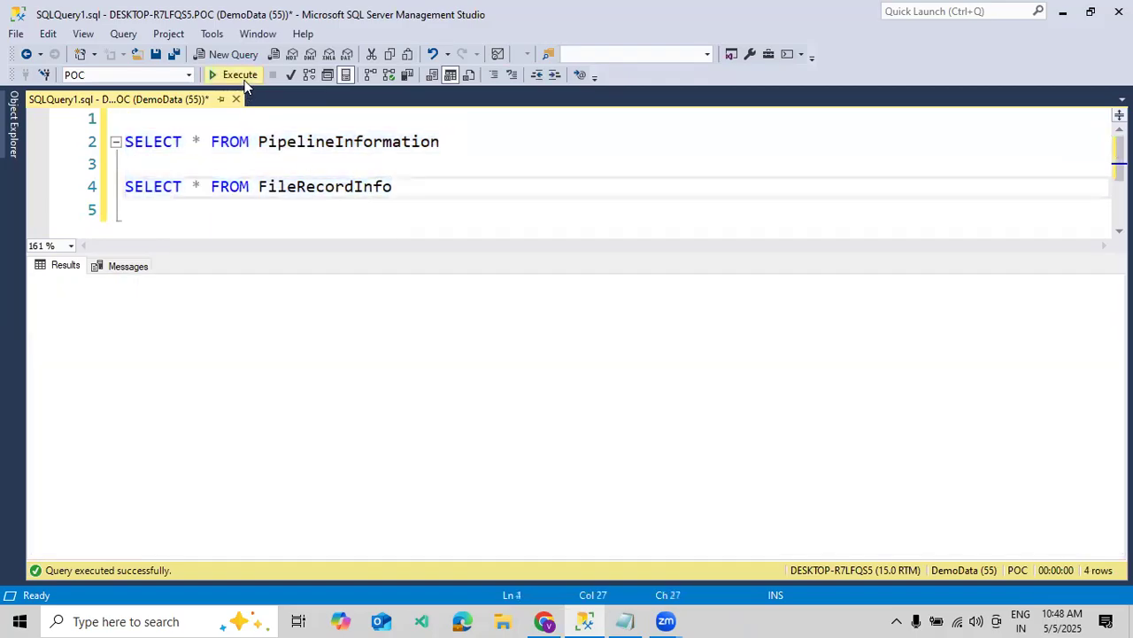
Step: Inspect the file names, record counts and statuses of the three CustomLogging_3 file records, and rerun both queries repeatedly
drag(331, 471, 206, 432)
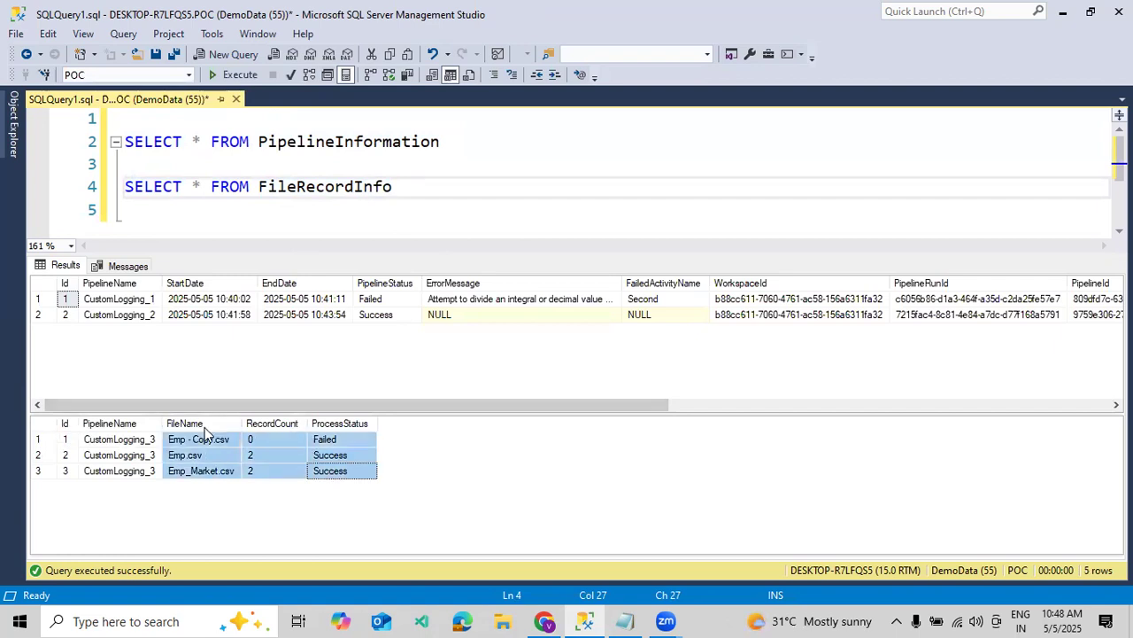
click(208, 345)
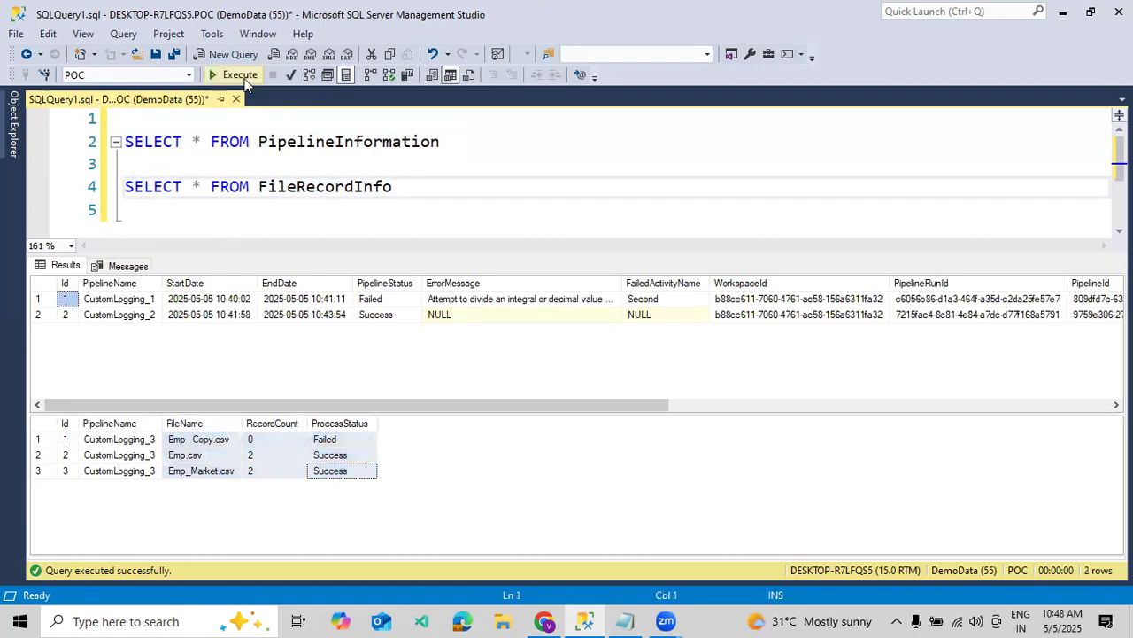
click(240, 76)
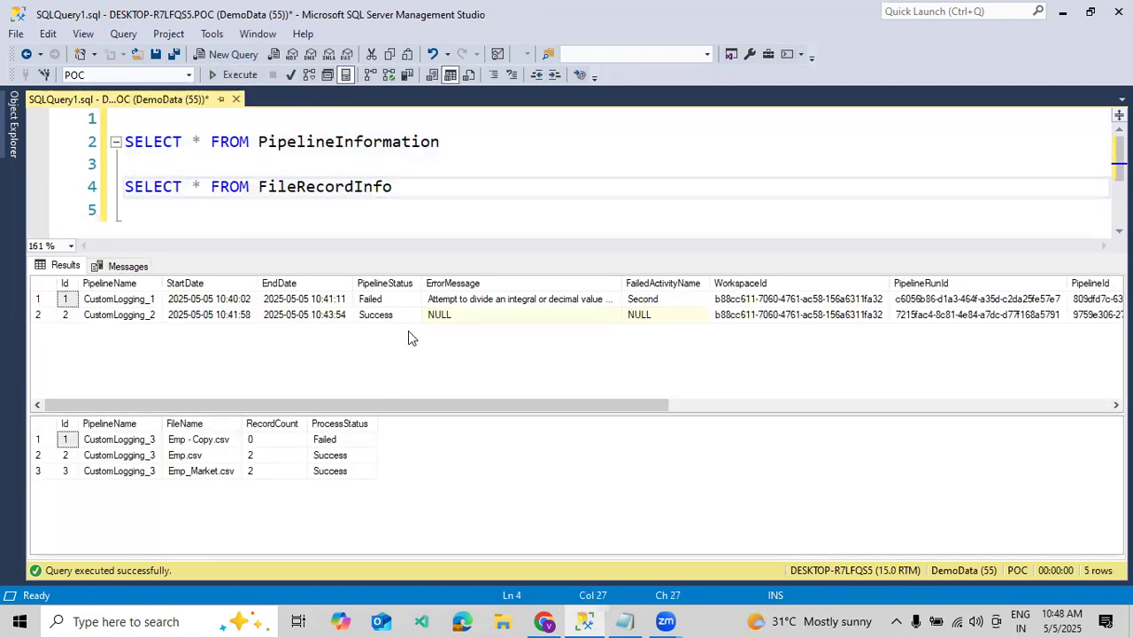
click(260, 80)
click(261, 80)
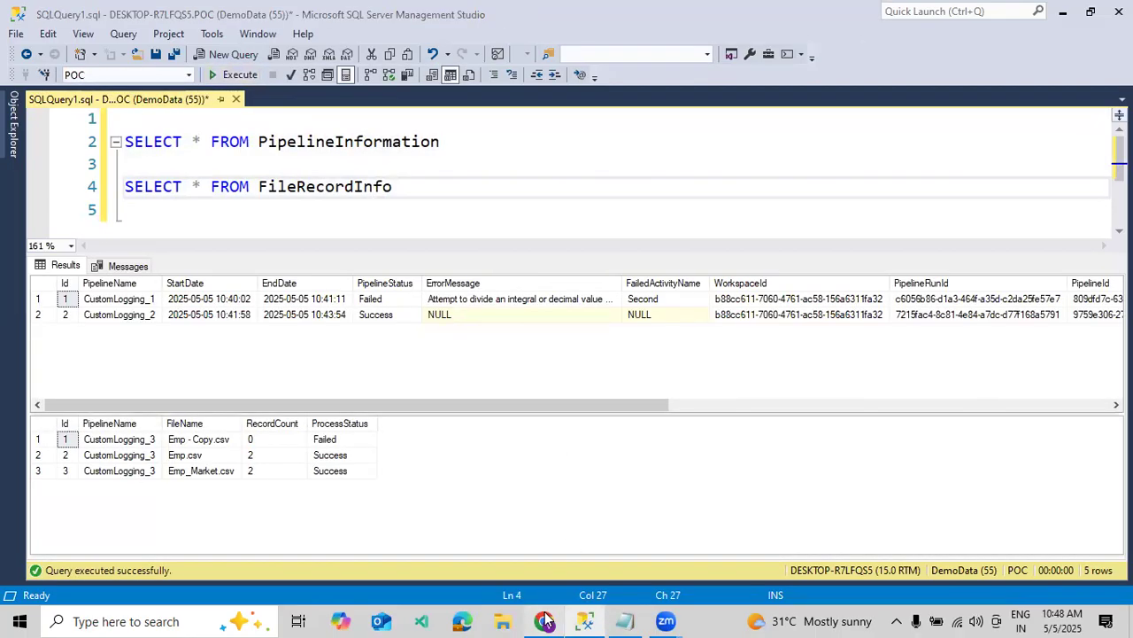
Step: Switch to the browser to refresh the MasterLoad activity runs twice, and rerun the queries in SQL Server Management Studio
click(544, 620)
click(416, 410)
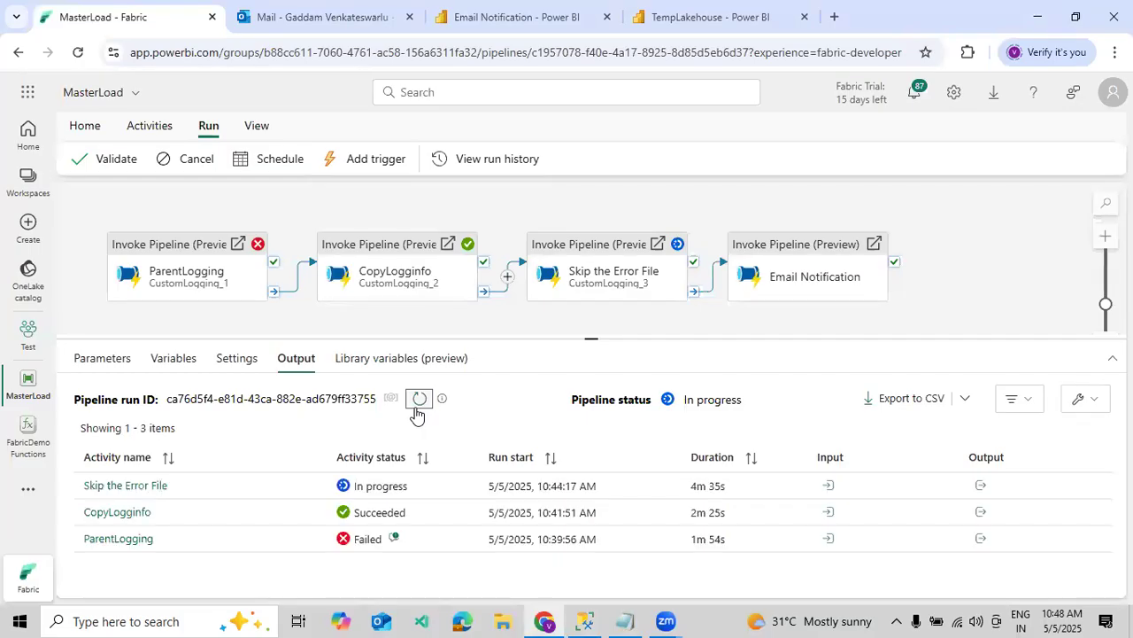
click(416, 410)
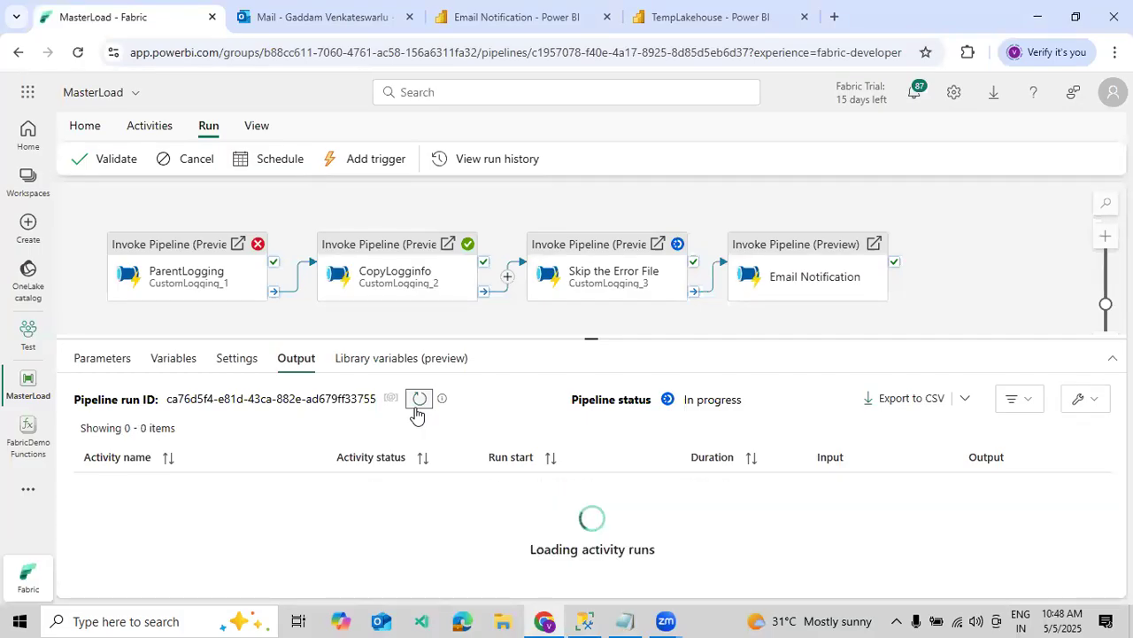
click(585, 620)
click(239, 74)
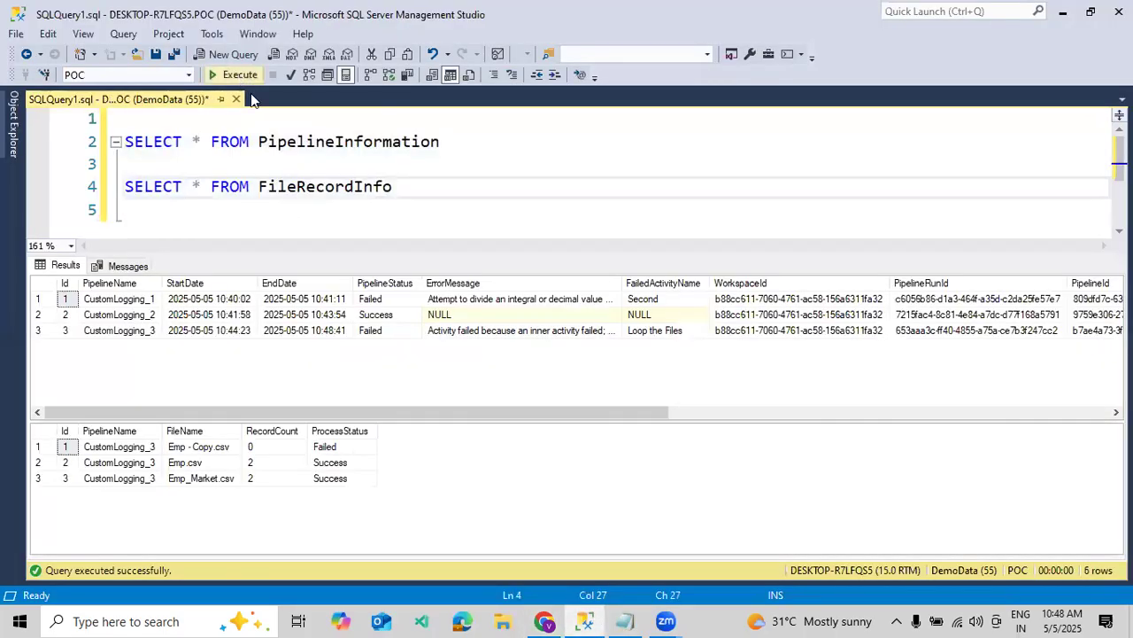
Step: Examine the CustomLogging_3 log row's status, failed activity, error message, duration and dates alongside the other pipeline rows
click(381, 332)
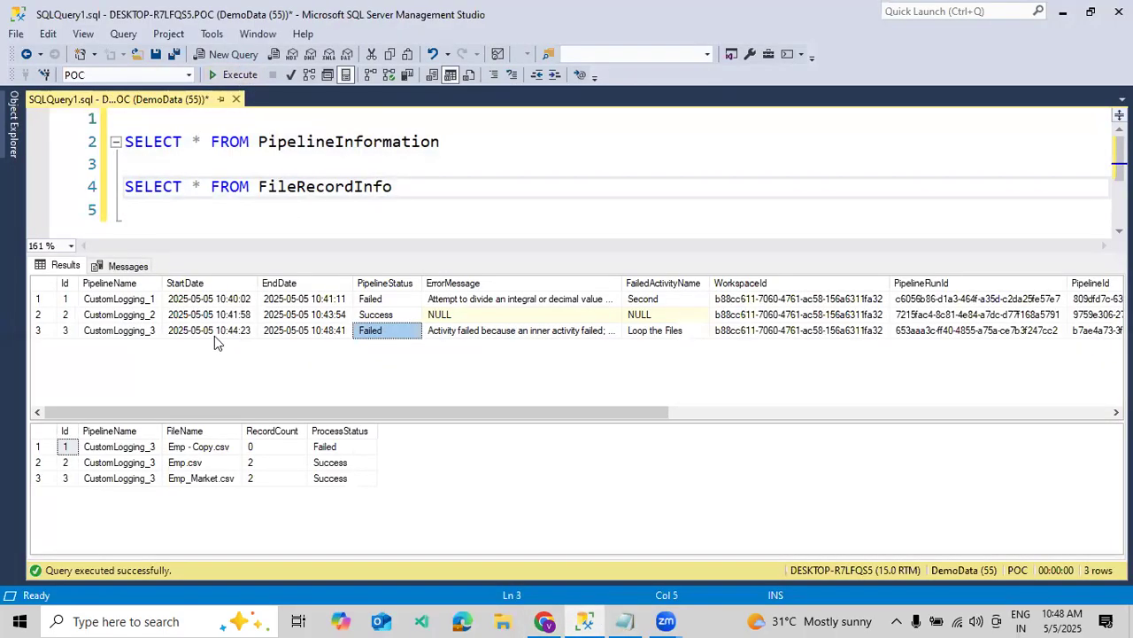
click(133, 334)
click(649, 332)
click(589, 335)
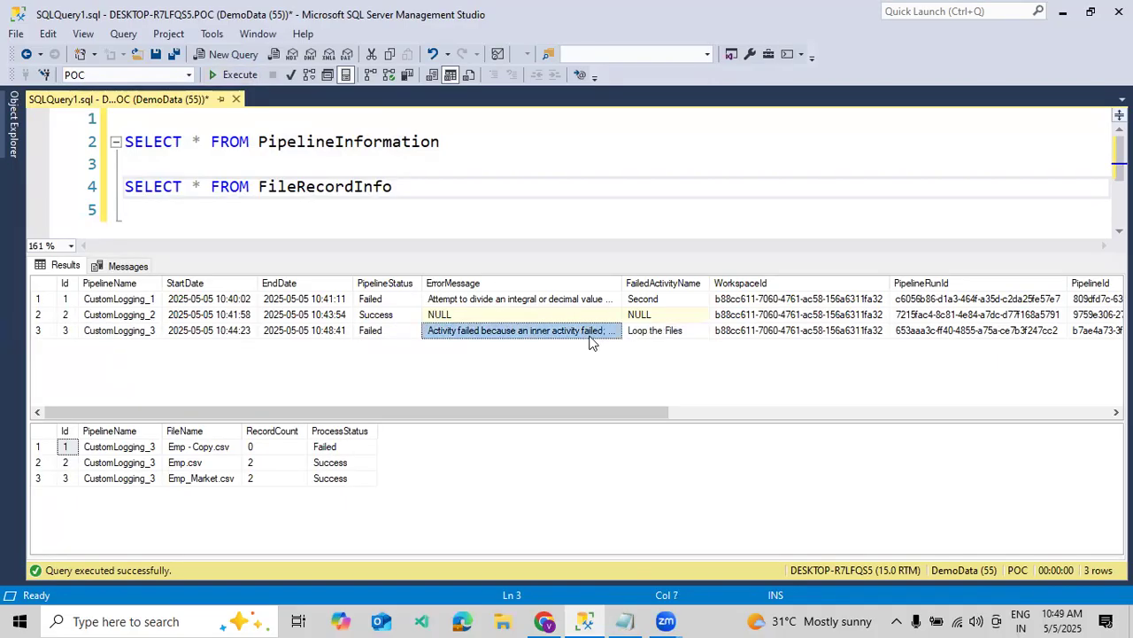
drag(666, 415, 1057, 298)
drag(1053, 339, 0, 335)
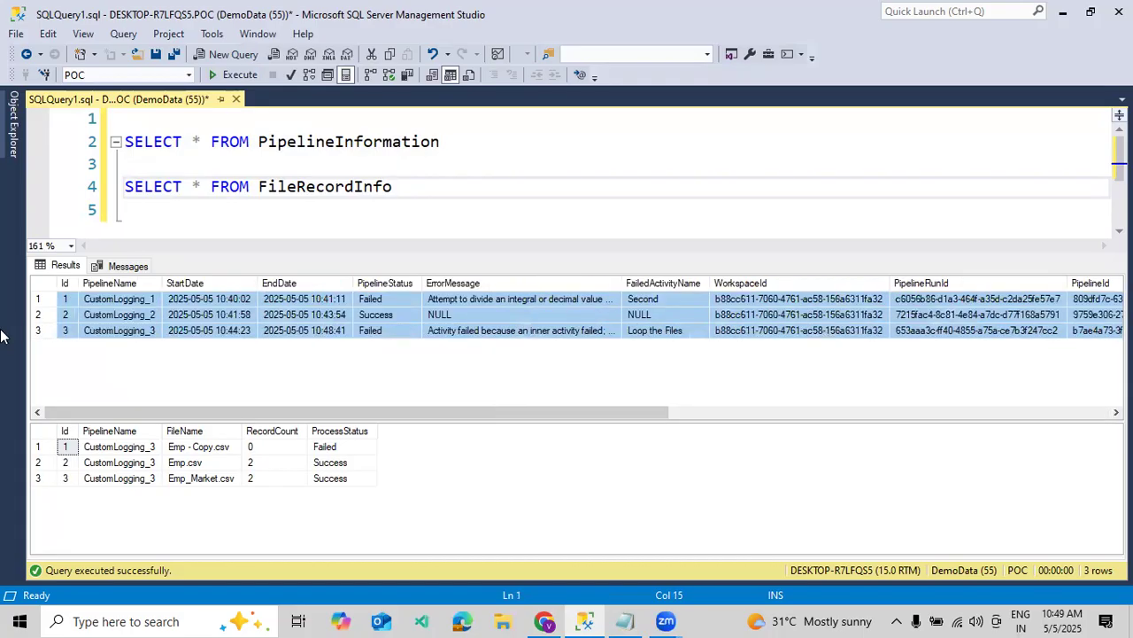
drag(207, 331, 376, 336)
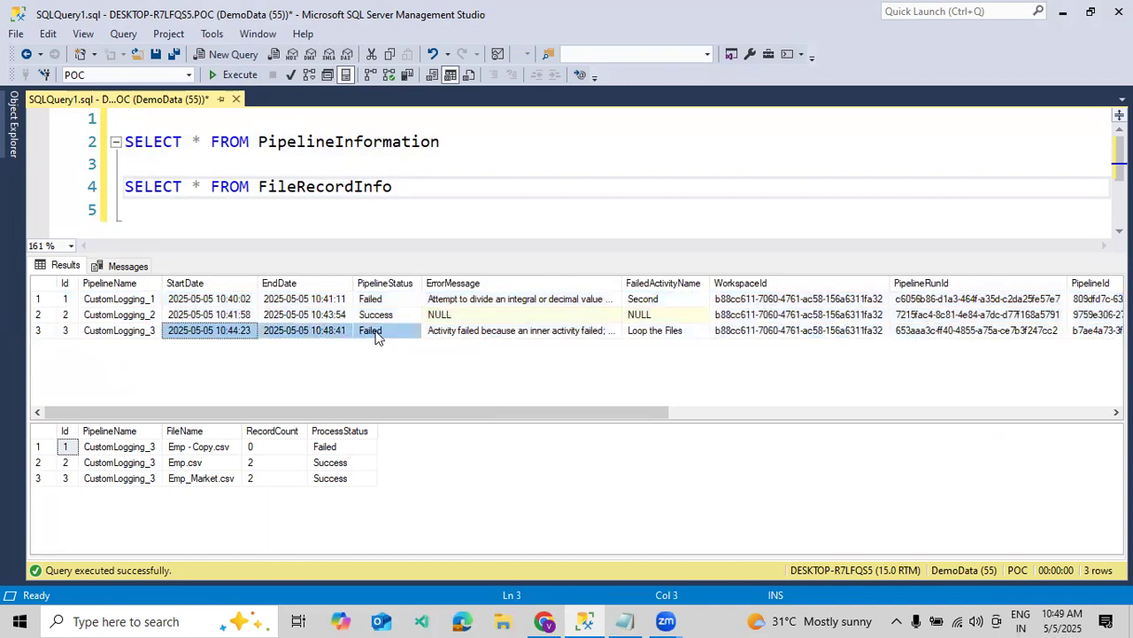
Step: Rerun both SELECT queries, and switch to the browser to check the MasterLoad run output
click(235, 74)
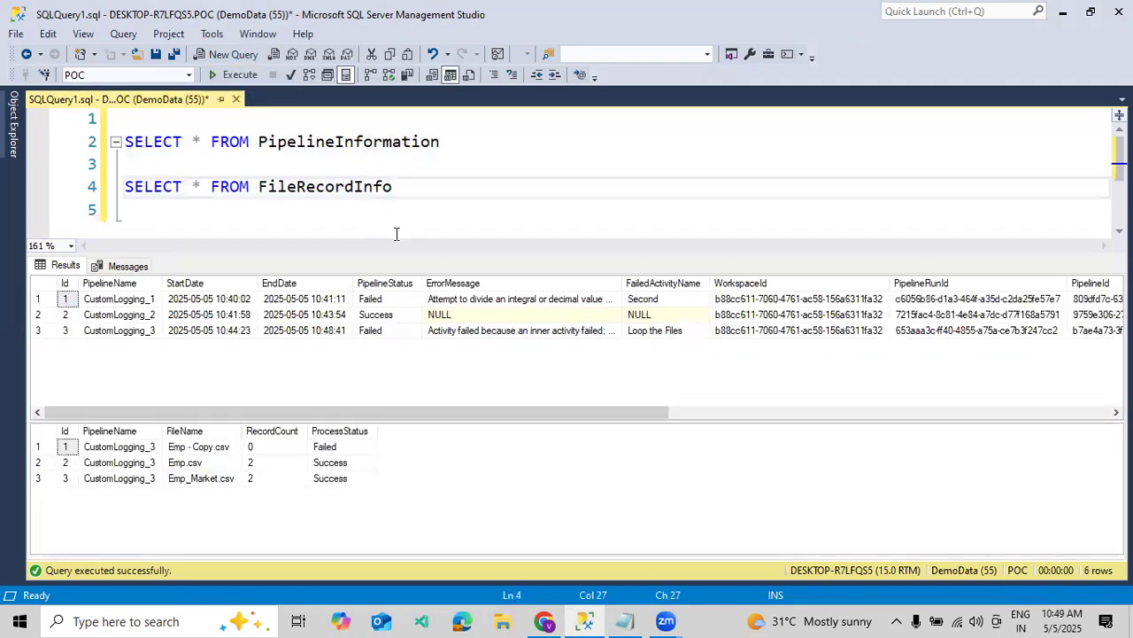
click(543, 621)
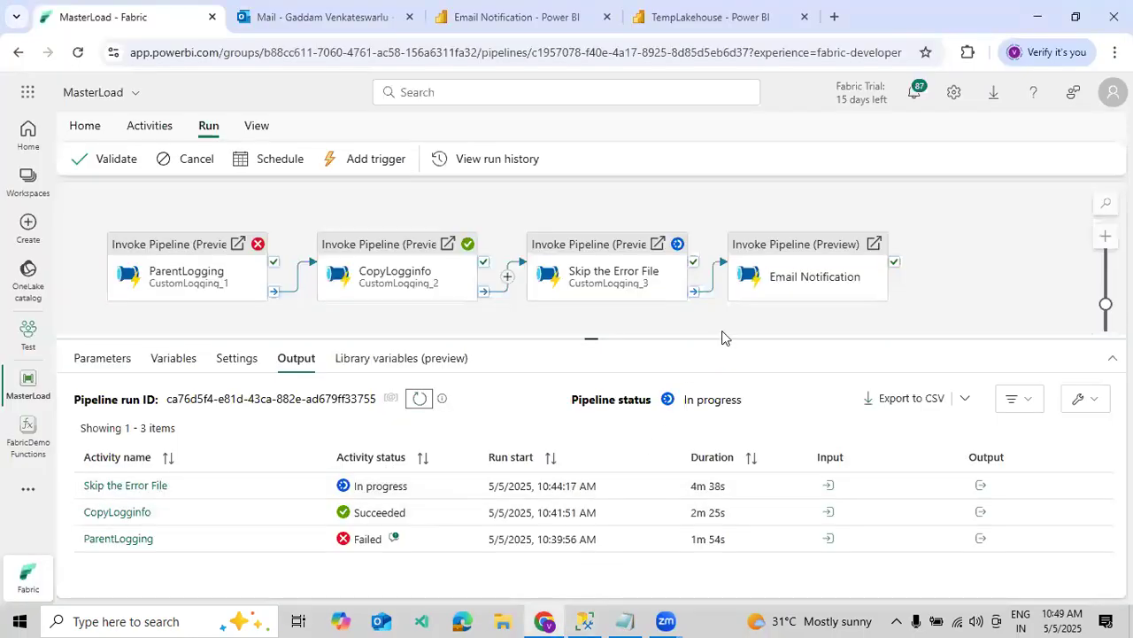
Step: Refresh the MasterLoad activity runs, and open the 10:49 AM Files Information Data Alert email in the Outlook inbox
click(420, 399)
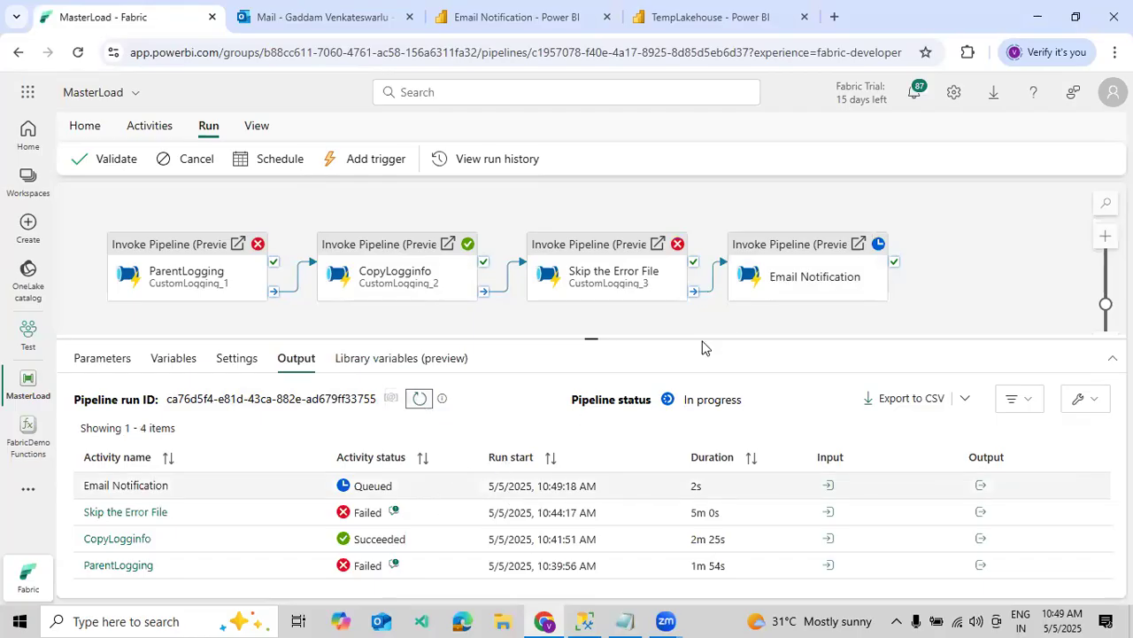
click(741, 326)
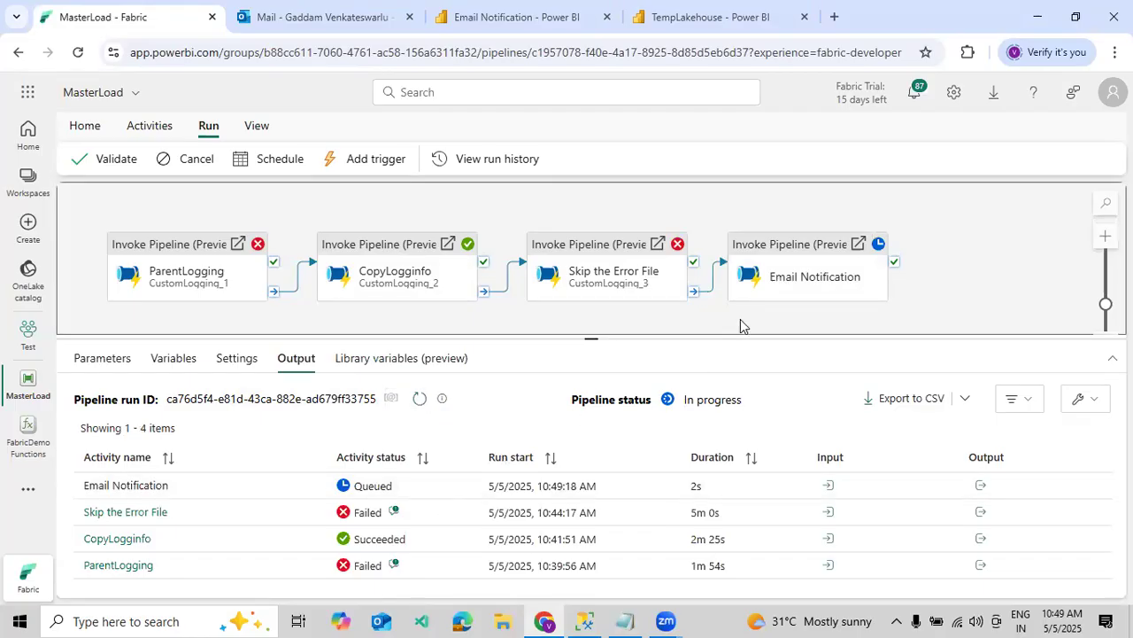
click(257, 21)
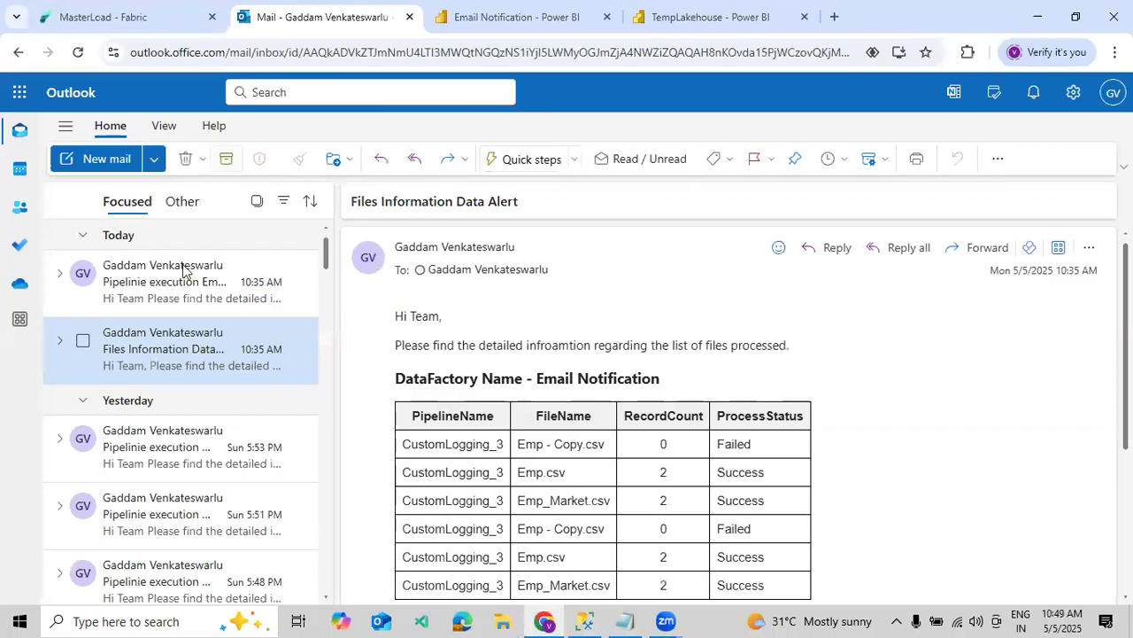
click(171, 286)
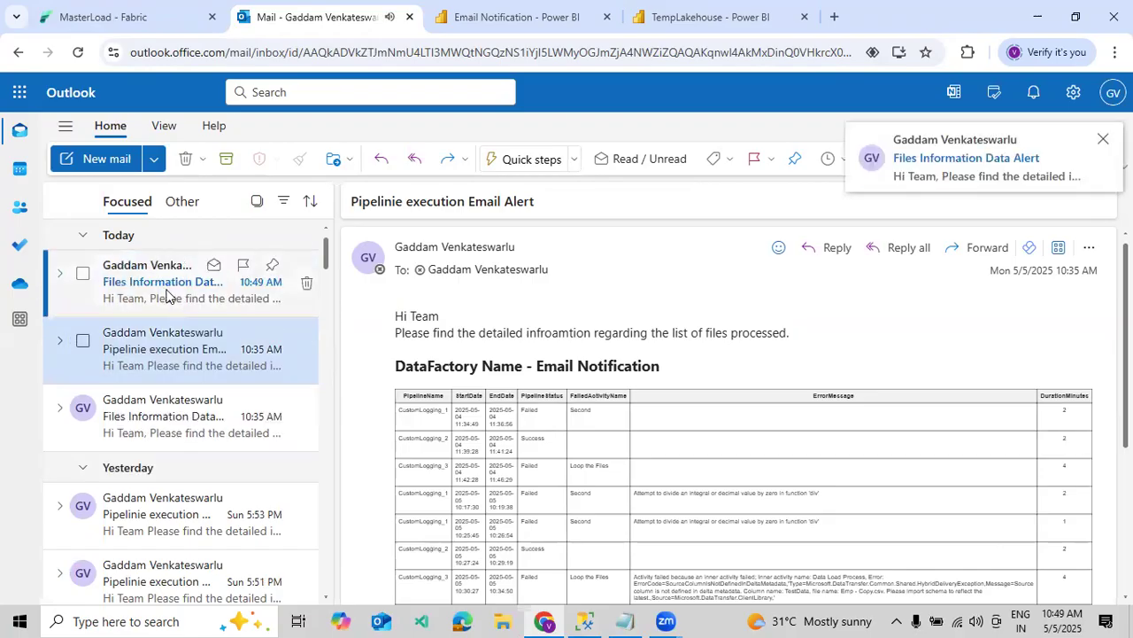
click(166, 295)
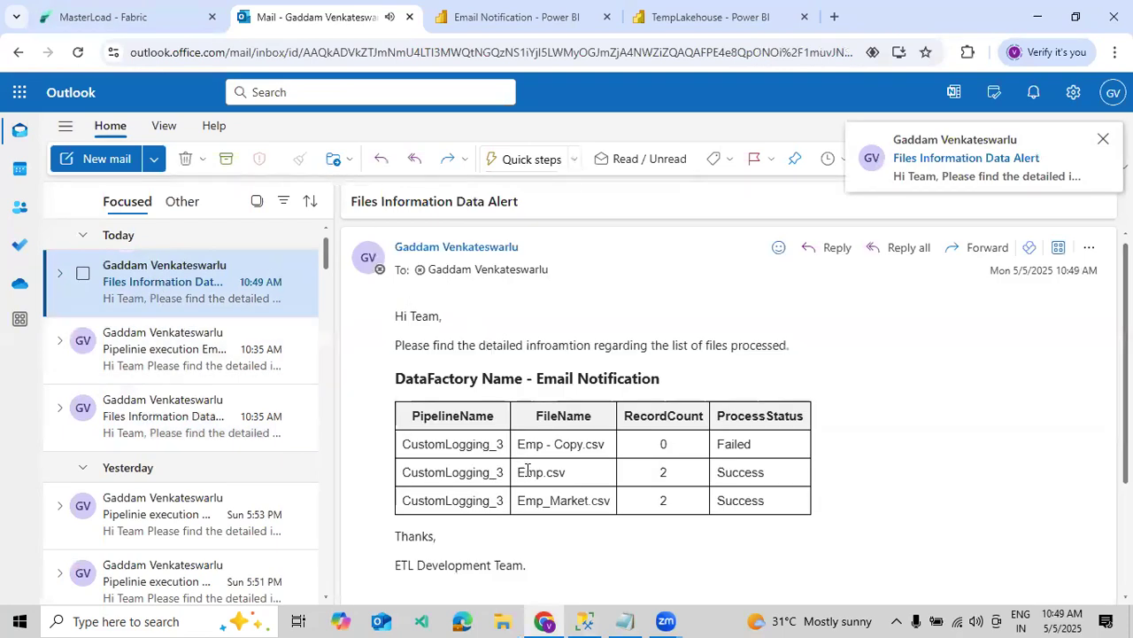
Step: Compare the alert email's file names, record counts and statuses with the FileRecordInfo results in SQL Server Management Studio
click(584, 619)
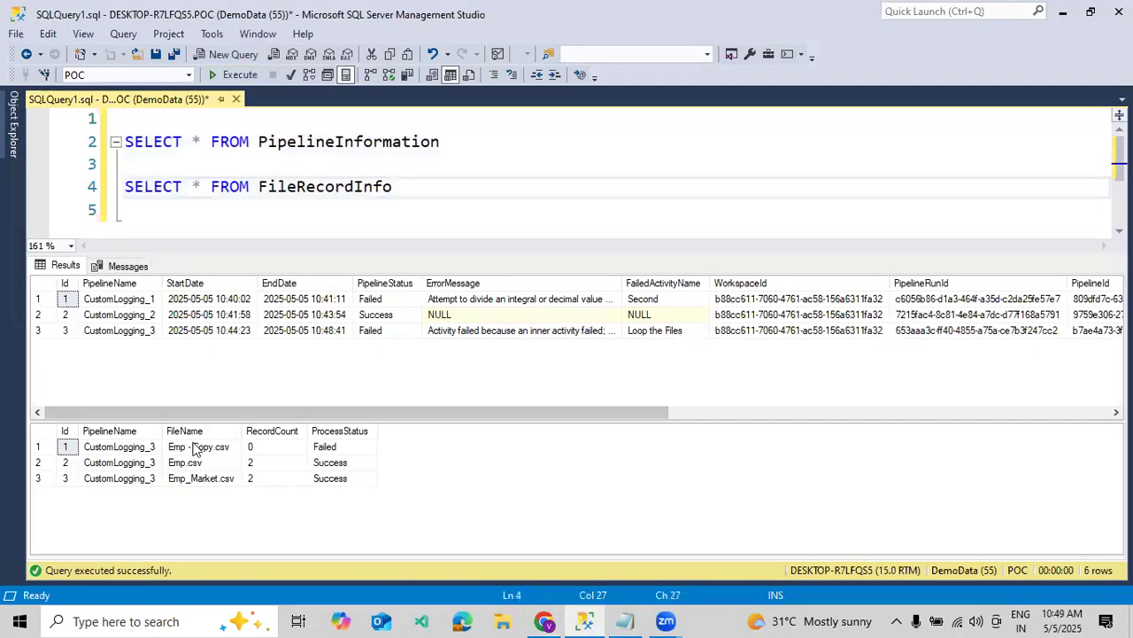
click(543, 621)
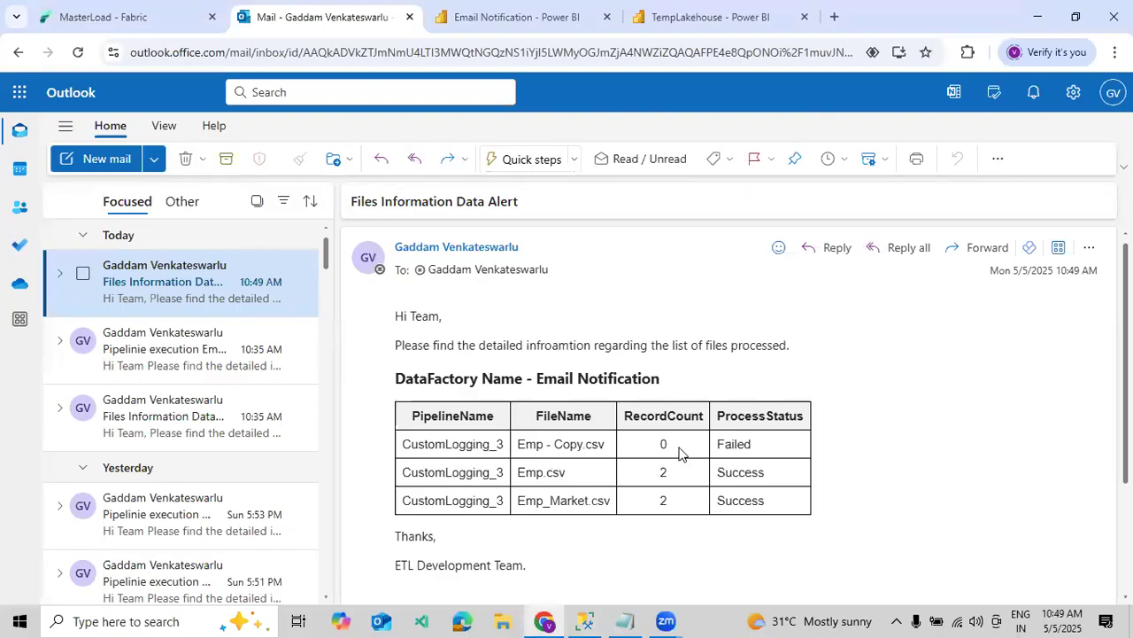
click(592, 618)
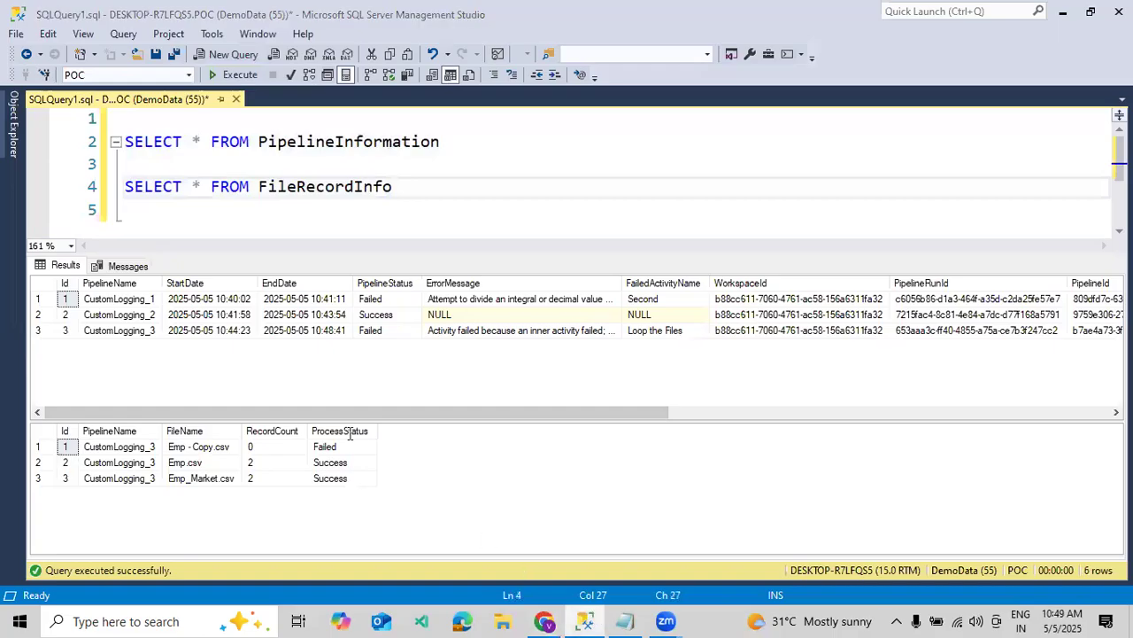
Step: Switch back to Outlook in the browser and open the 10:49 AM Pipelinie execution Email Alert in a separate maximized window
key(alt+Tab)
click(162, 334)
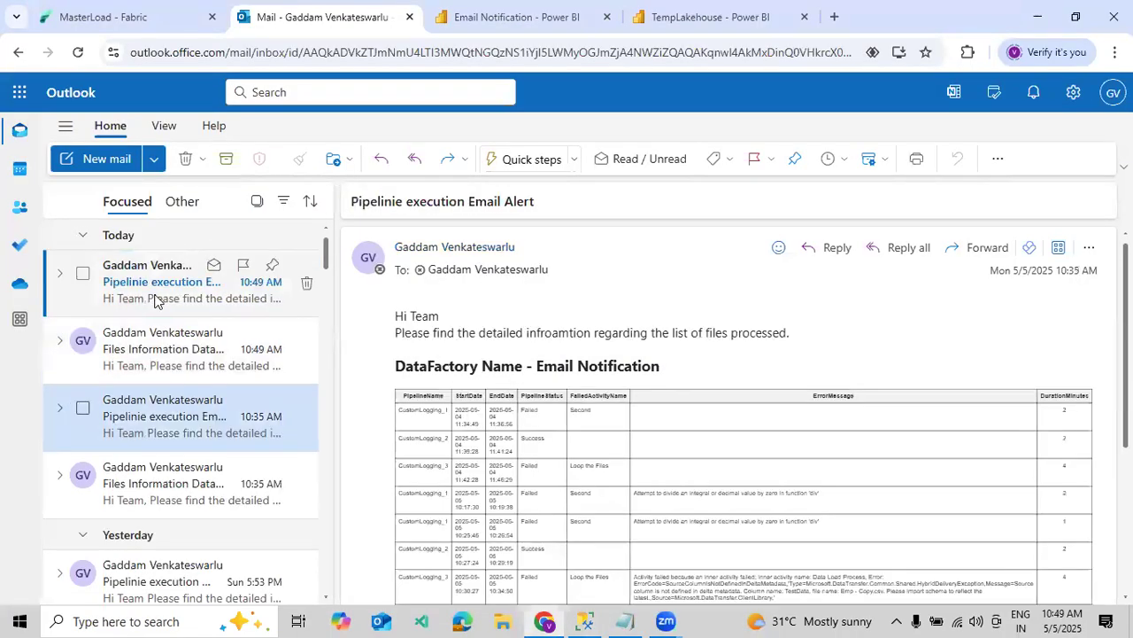
click(155, 301)
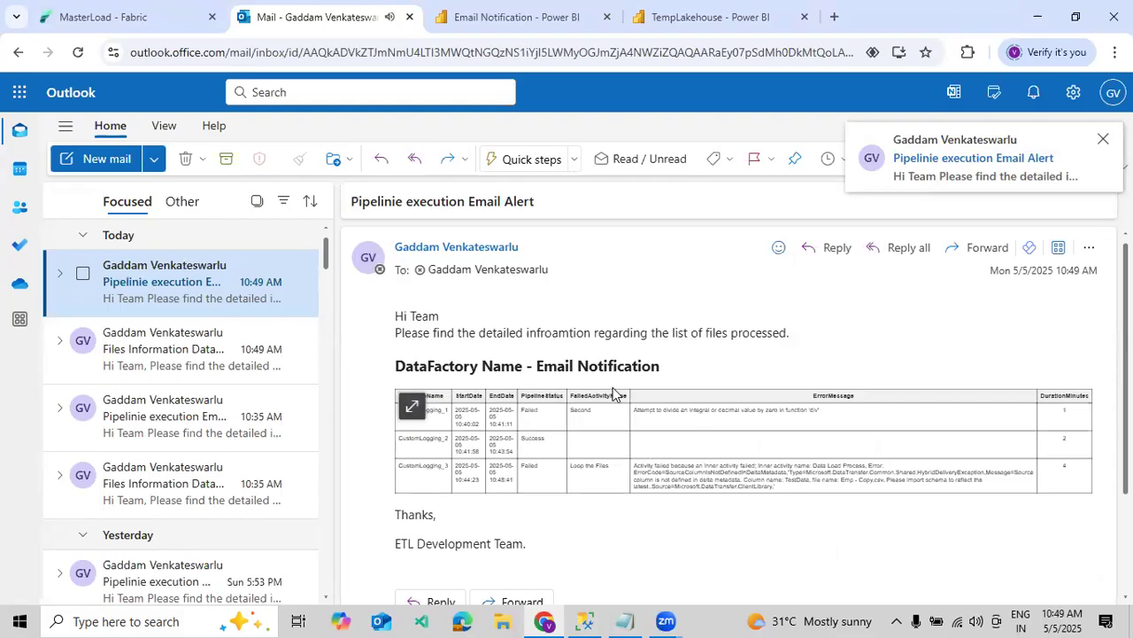
double_click(158, 287)
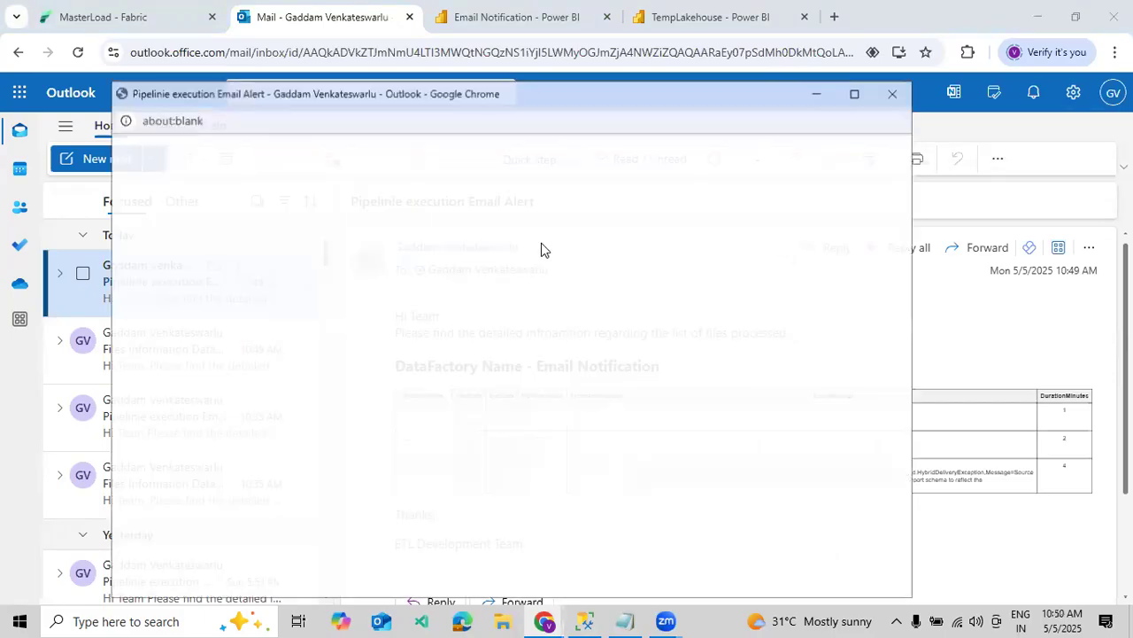
click(855, 93)
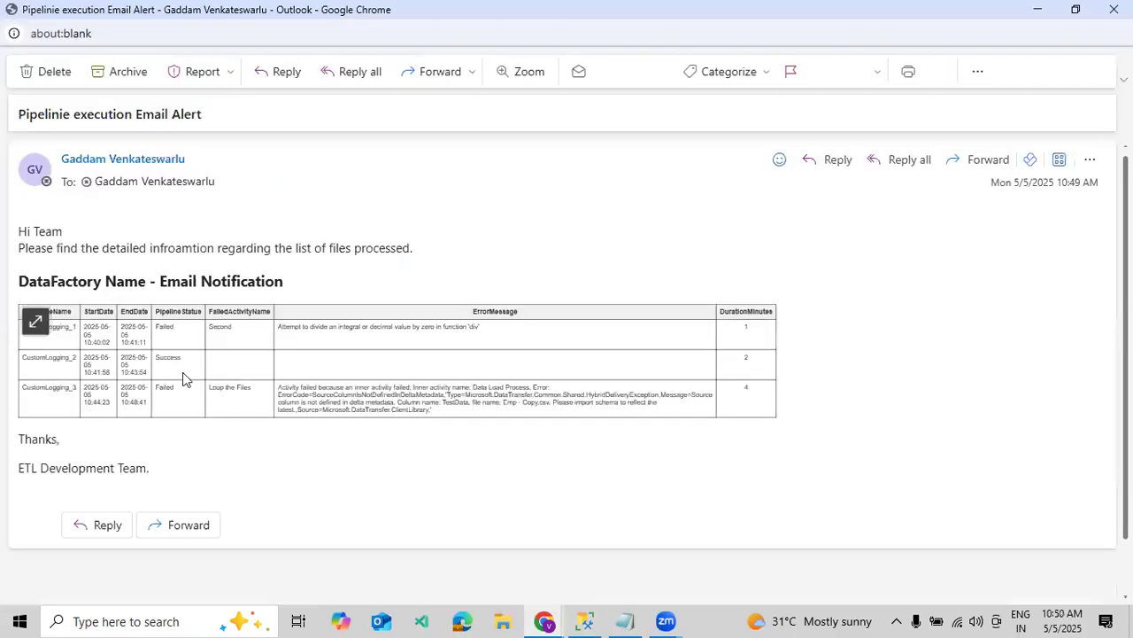
ctrl+scroll(180, 363, up, 4)
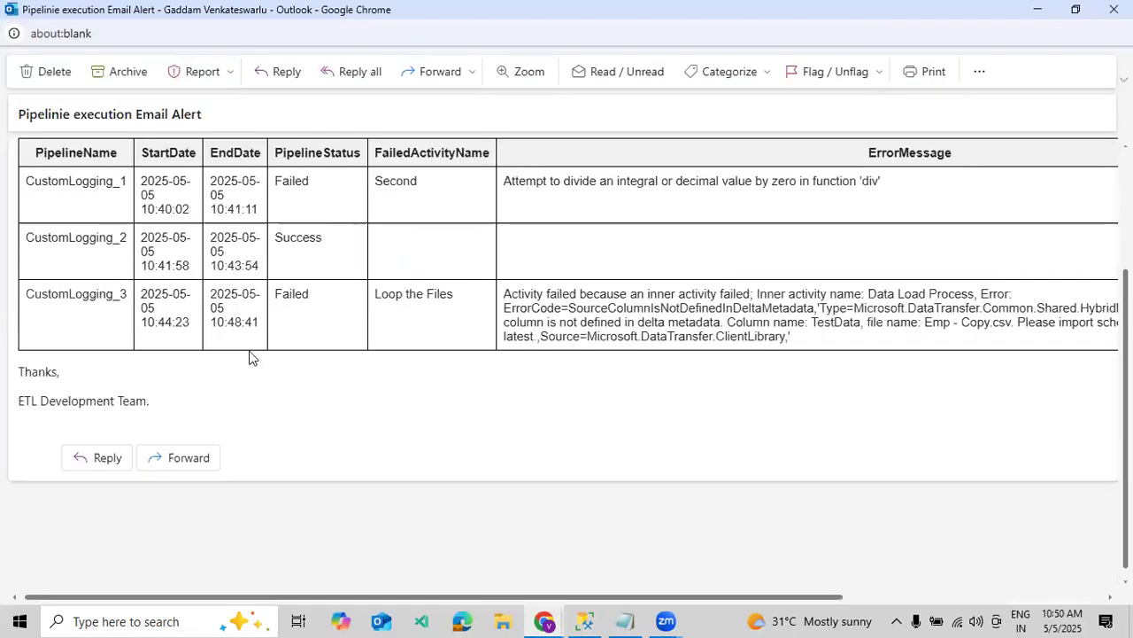
Step: Examine the pipeline names, statuses, failed activities, error messages and durations in the email's pipeline table
scroll(251, 357, up, 1)
drag(124, 264, 103, 264)
drag(127, 321, 107, 322)
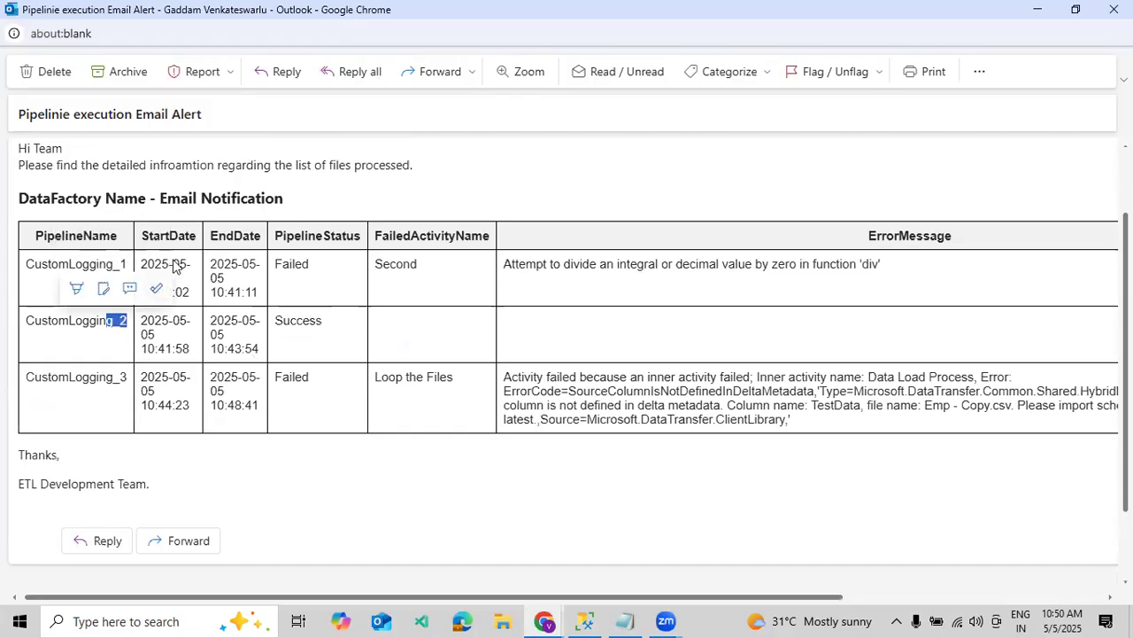
double_click(286, 266)
click(421, 277)
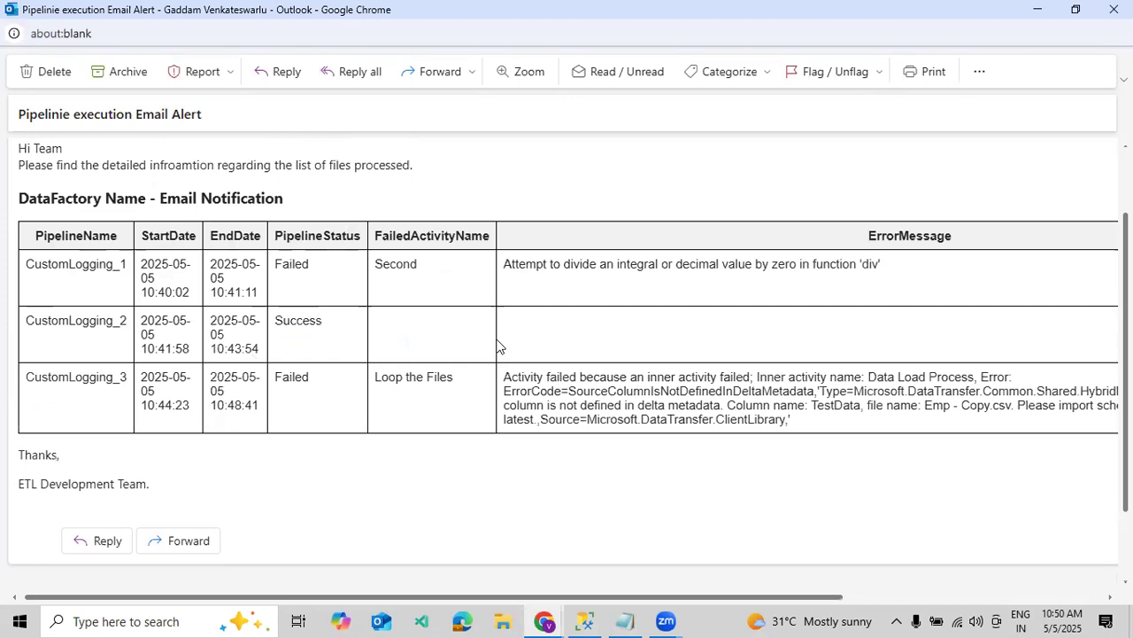
drag(564, 597, 790, 589)
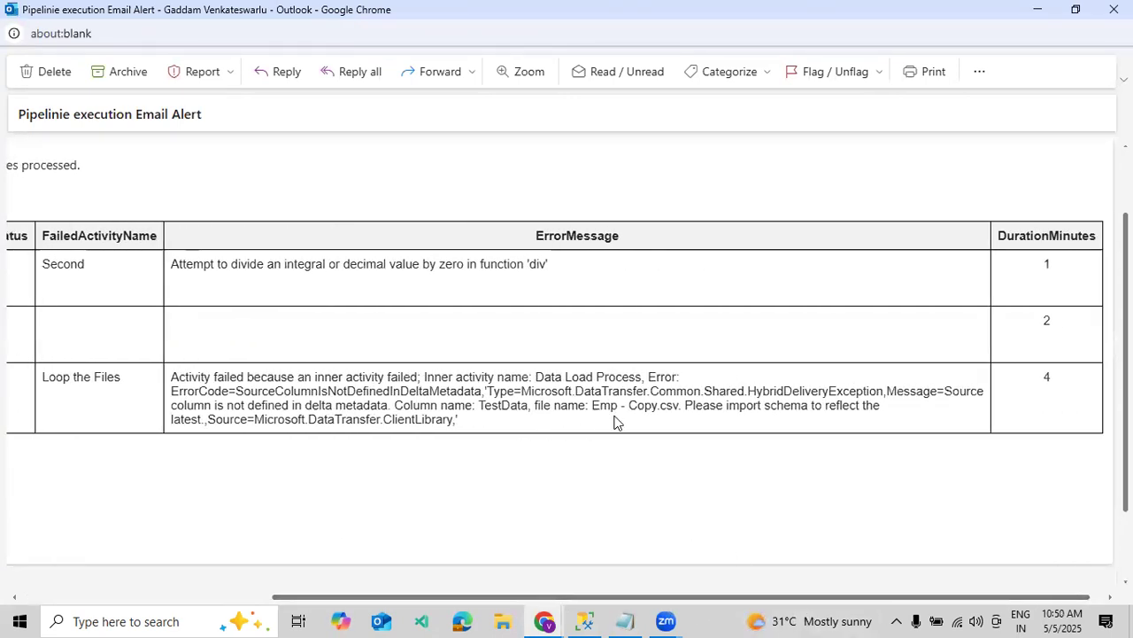
Step: Examine the CustomLogging_3 row's error message for the file name, column name and inner activity, along with its failed activity
drag(593, 406, 658, 414)
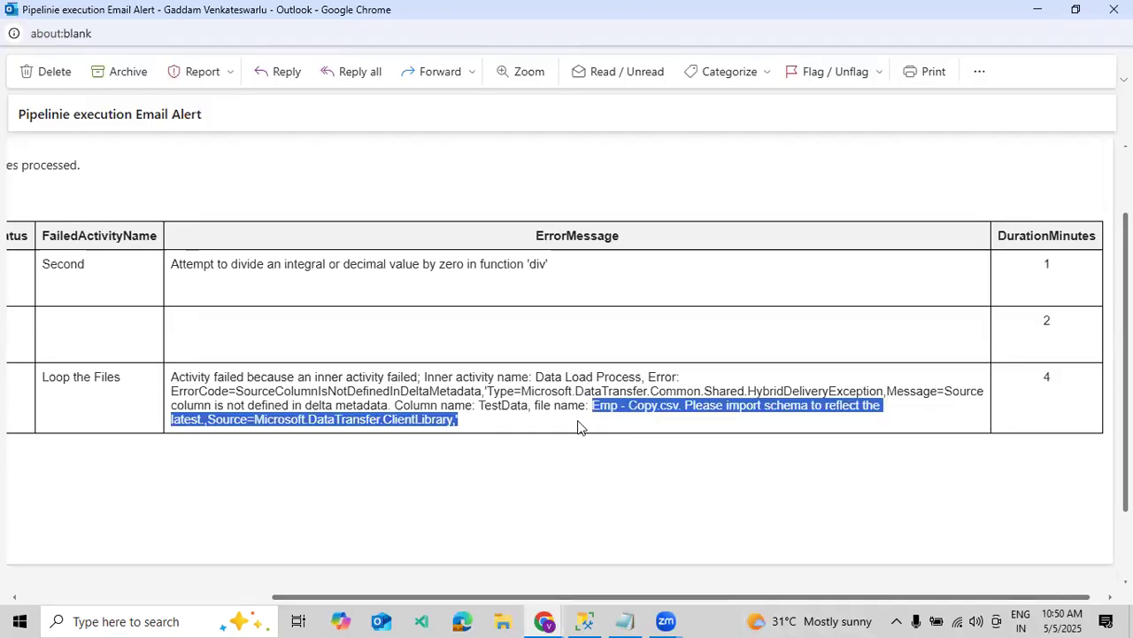
drag(479, 406, 522, 410)
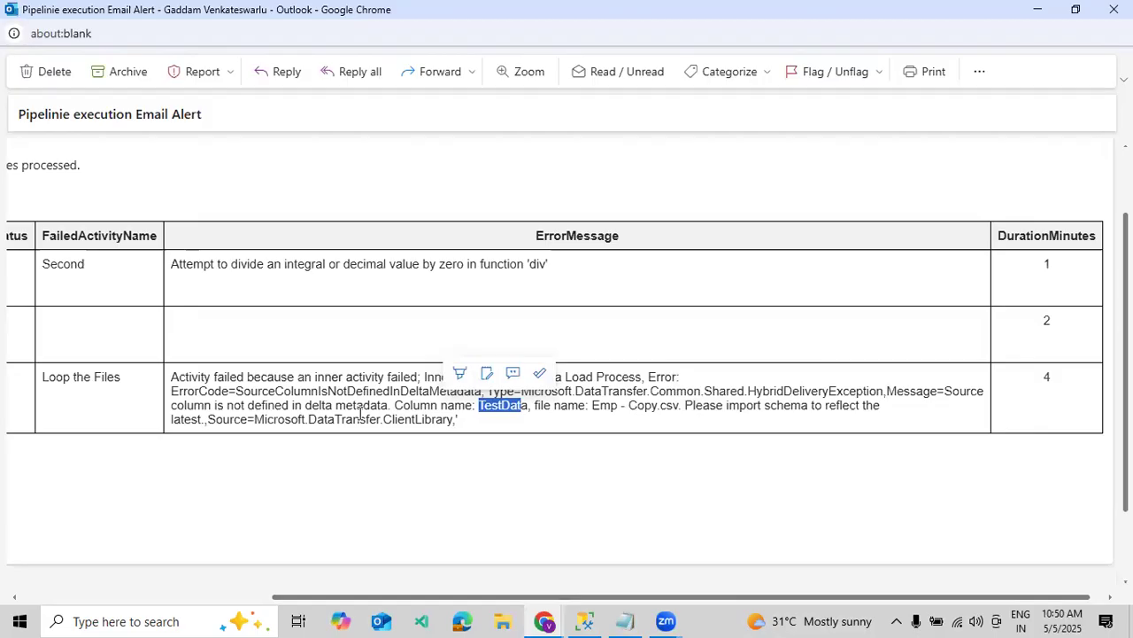
click(683, 428)
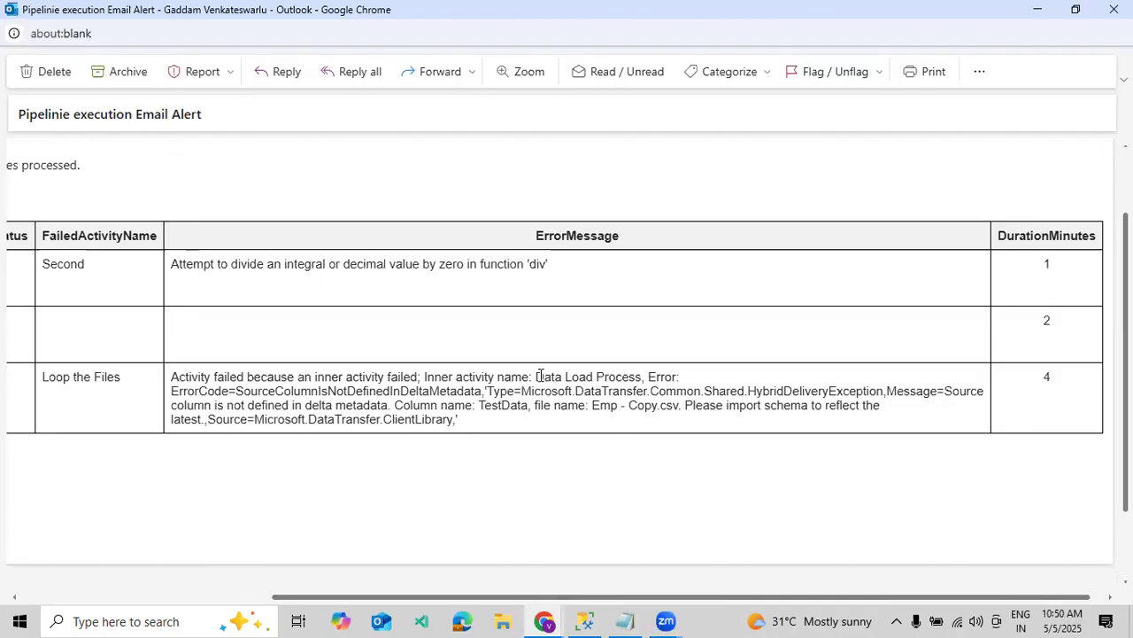
drag(40, 378, 129, 381)
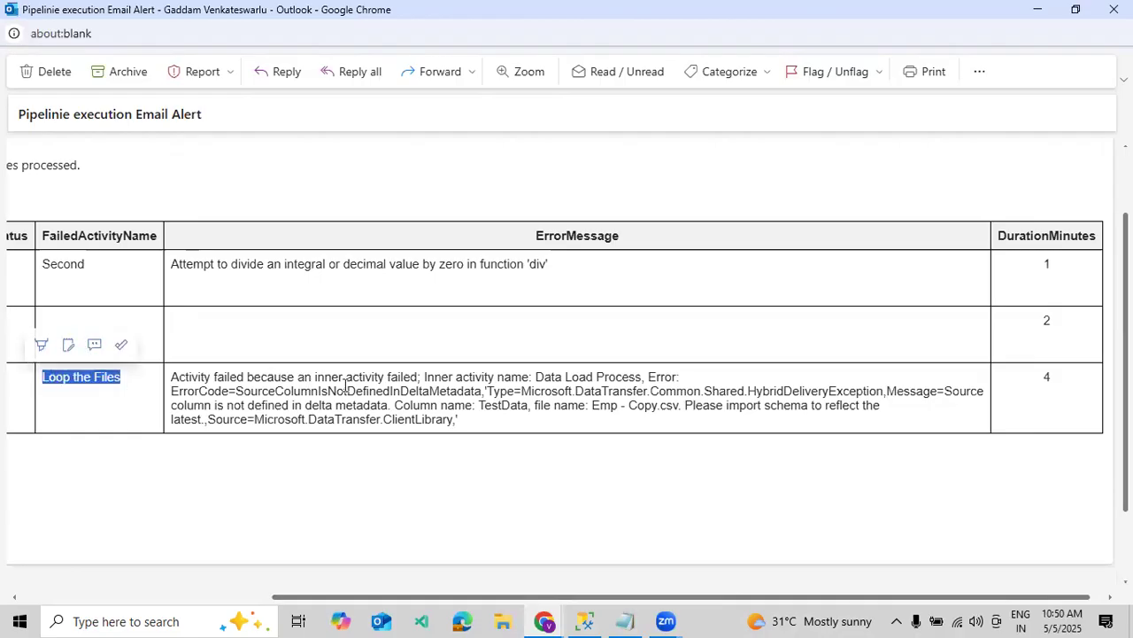
drag(534, 372, 640, 372)
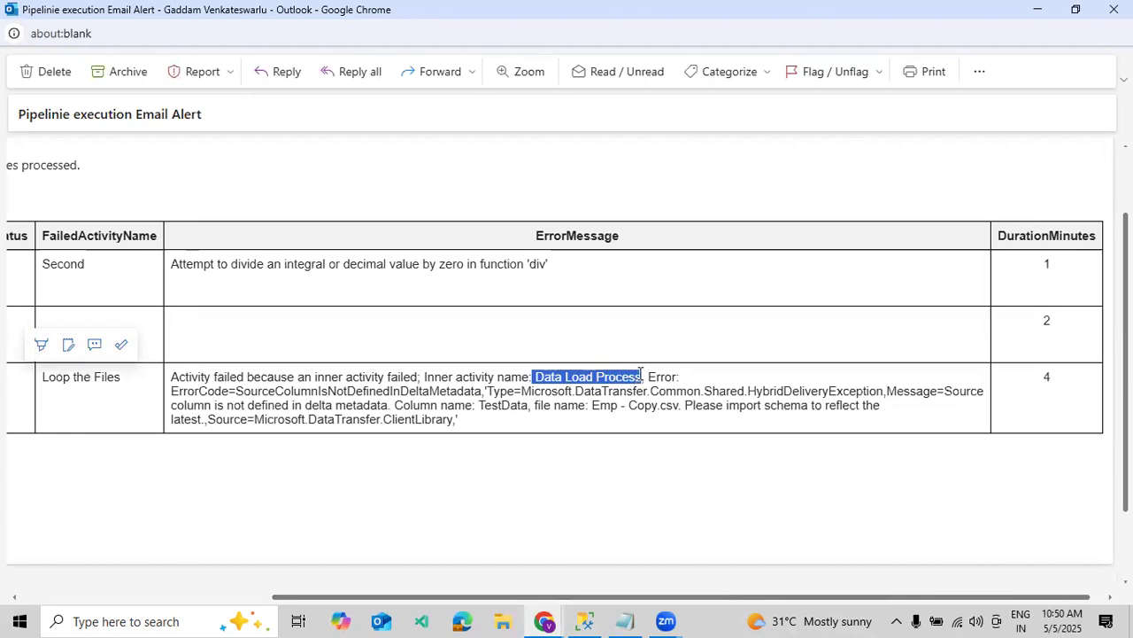
click(789, 472)
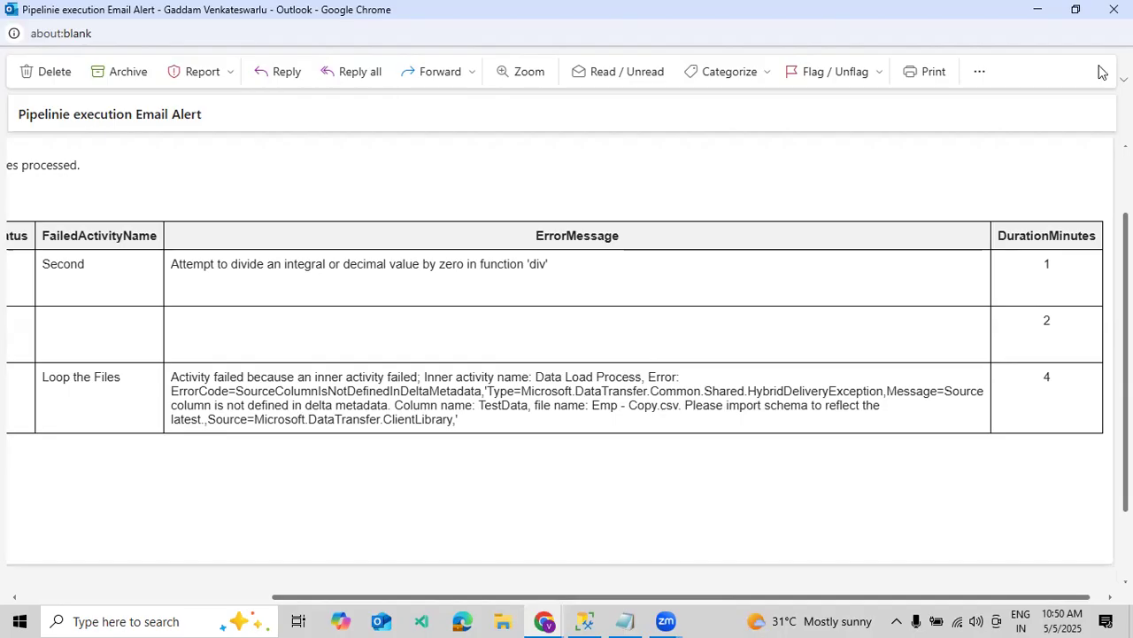
Step: Close the separate email window and refresh the activity runs of the MasterLoad pipeline
click(1114, 10)
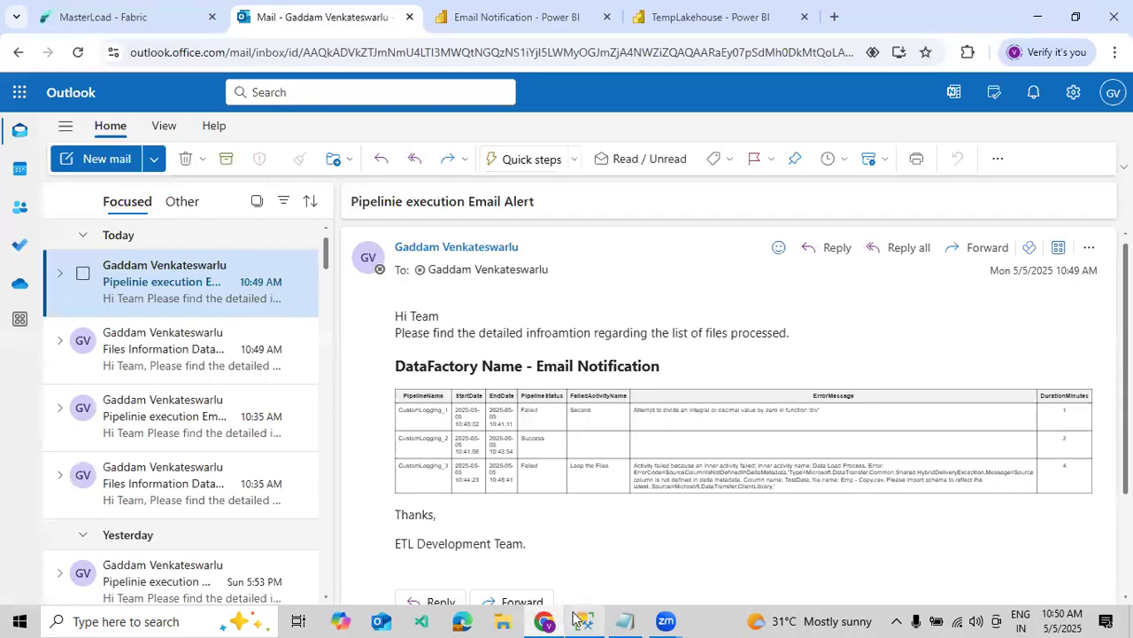
click(132, 16)
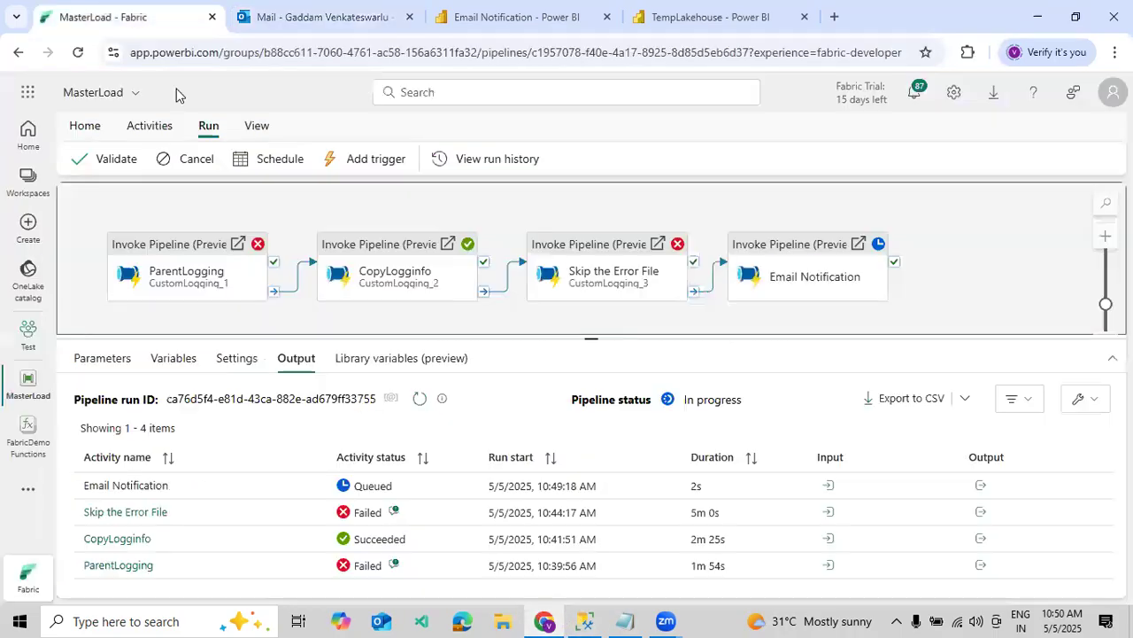
click(421, 400)
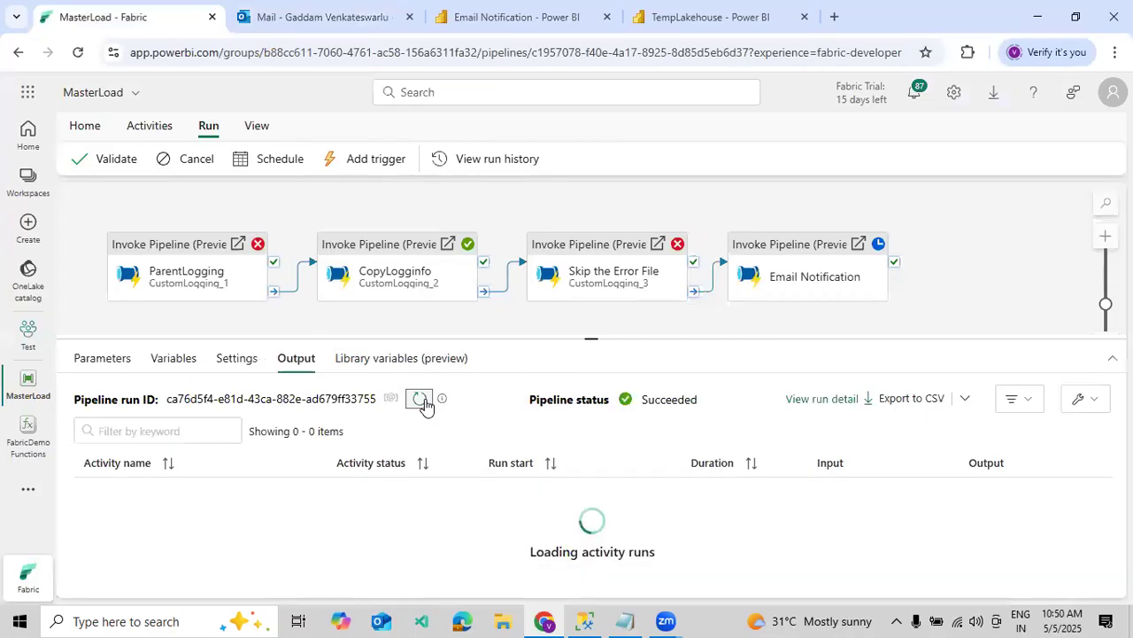